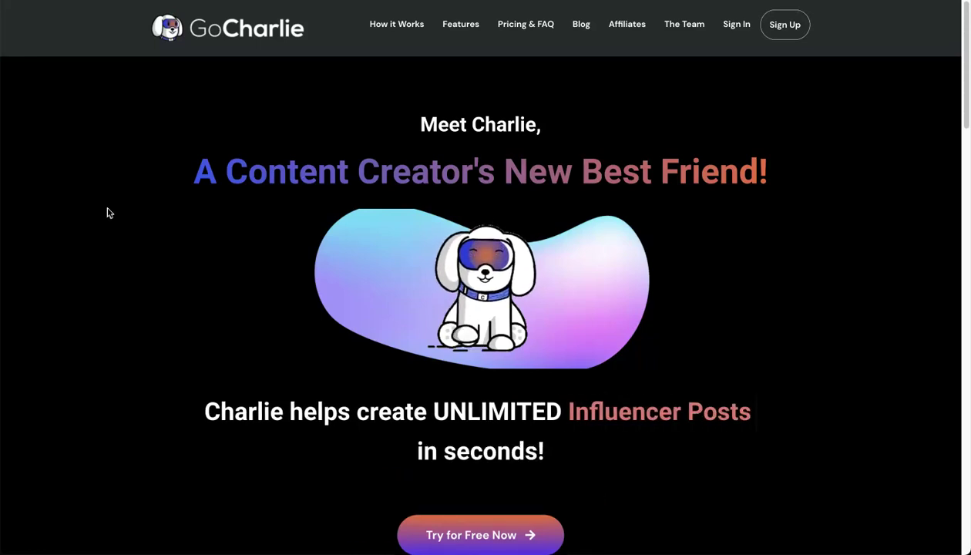
# Step: Look over the home page's introduction, the How Charlie Works section and the feature overview
pyautogui.scroll(-5, 108, 213)
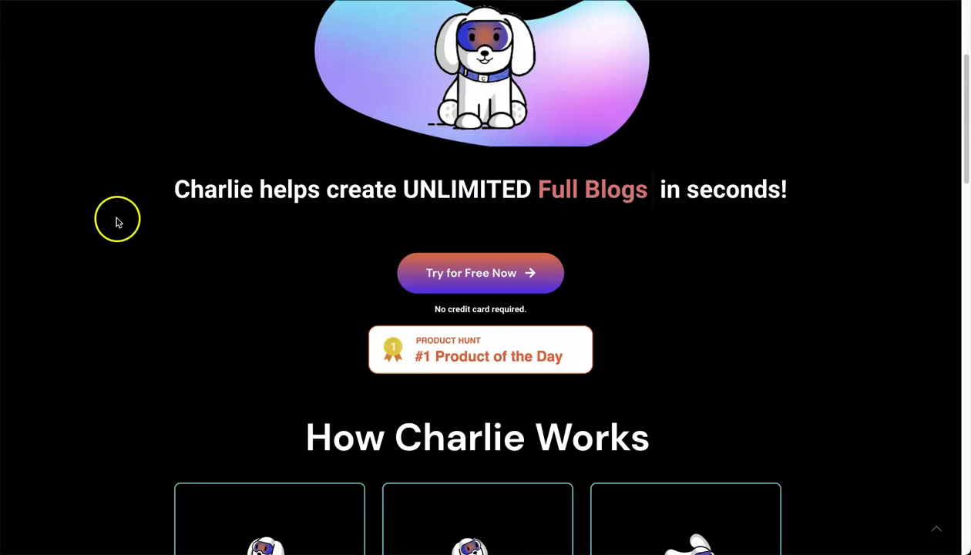
pyautogui.scroll(-7, 117, 223)
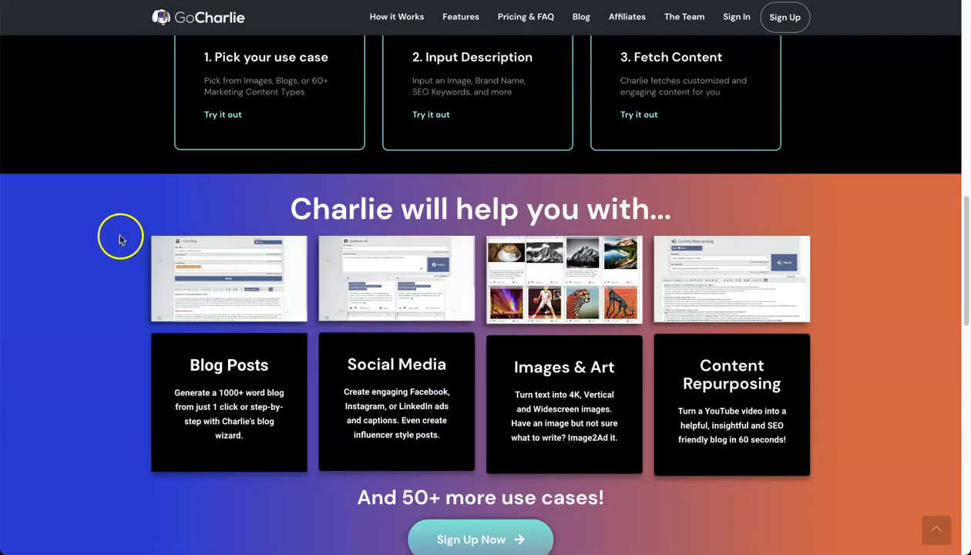
pyautogui.scroll(13, 117, 236)
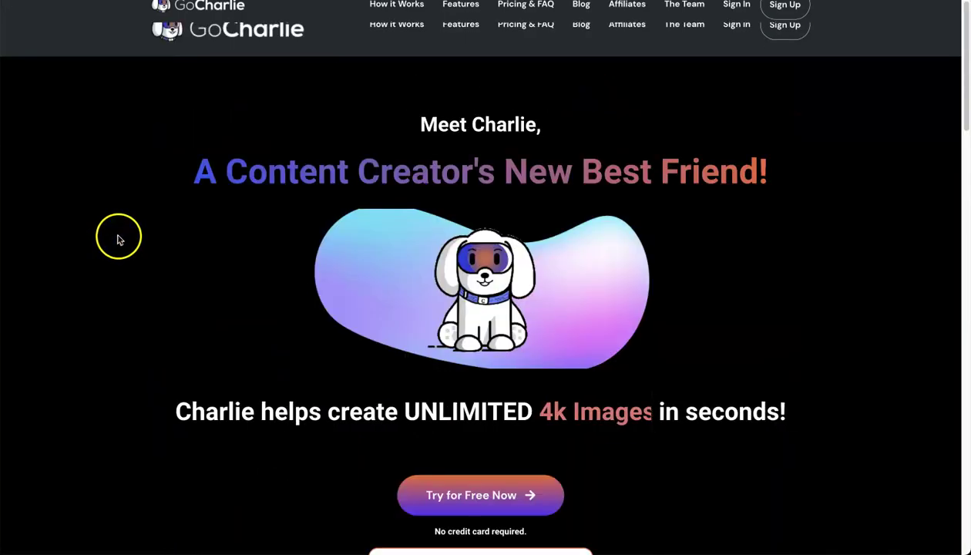
# Step: Open the pricing page and check the one-time payment for the Limited Charlie for Life plan
pyautogui.click(527, 27)
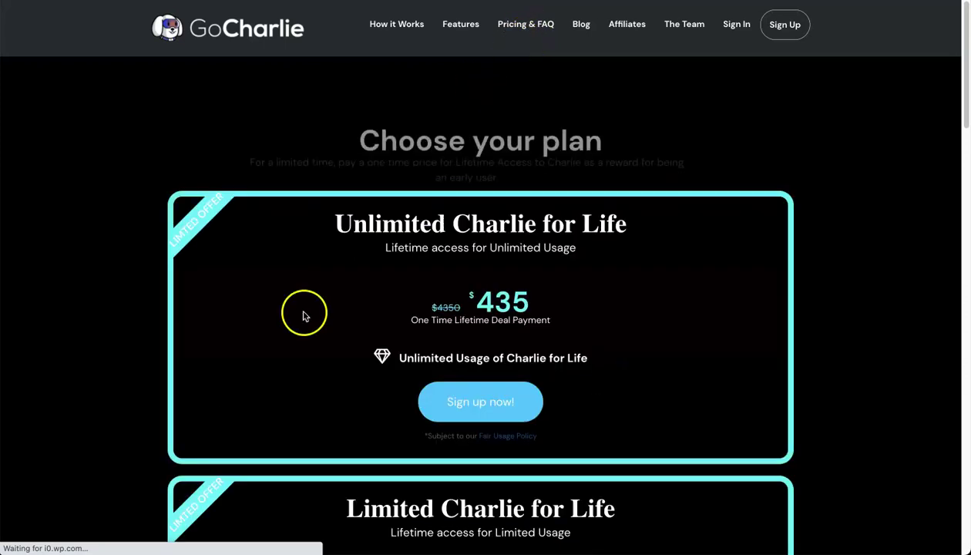
pyautogui.scroll(-2, 303, 315)
pyautogui.scroll(-5, 305, 314)
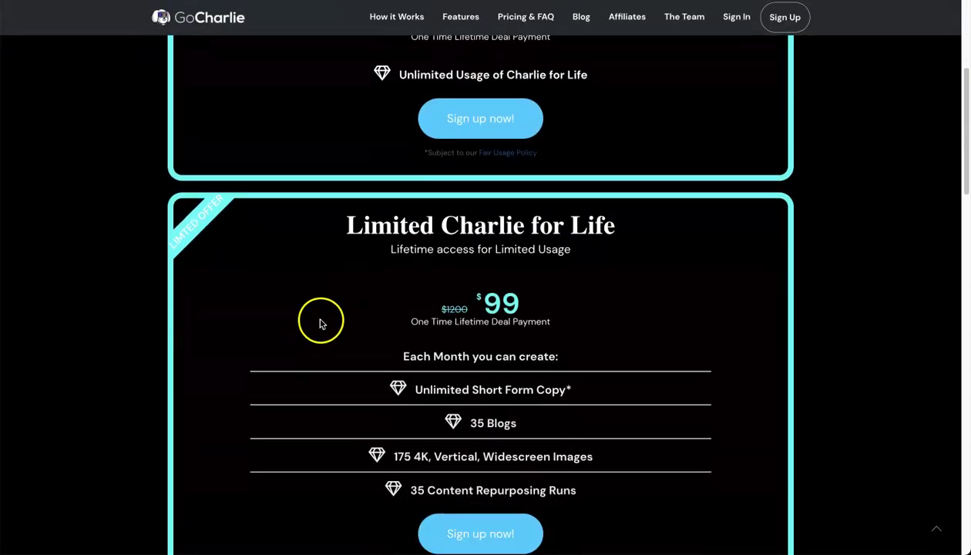
pyautogui.moveTo(535, 304); pyautogui.dragTo(556, 319)
pyautogui.click(423, 304)
pyautogui.scroll(-1, 555, 320)
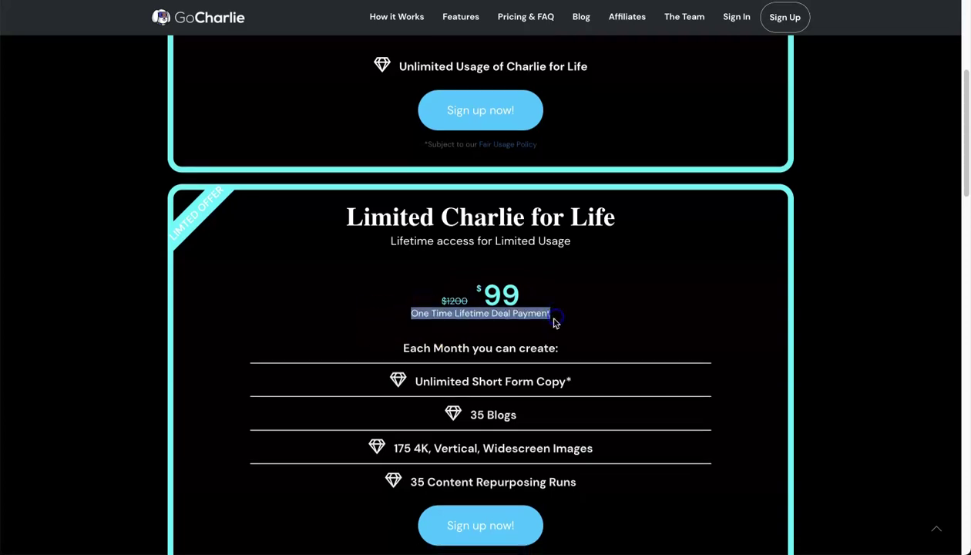
# Step: Review the monthly blog and short form copy allowances of the Limited Charlie for Life plan
pyautogui.click(486, 365)
pyautogui.moveTo(427, 411); pyautogui.dragTo(541, 405)
pyautogui.click(543, 409)
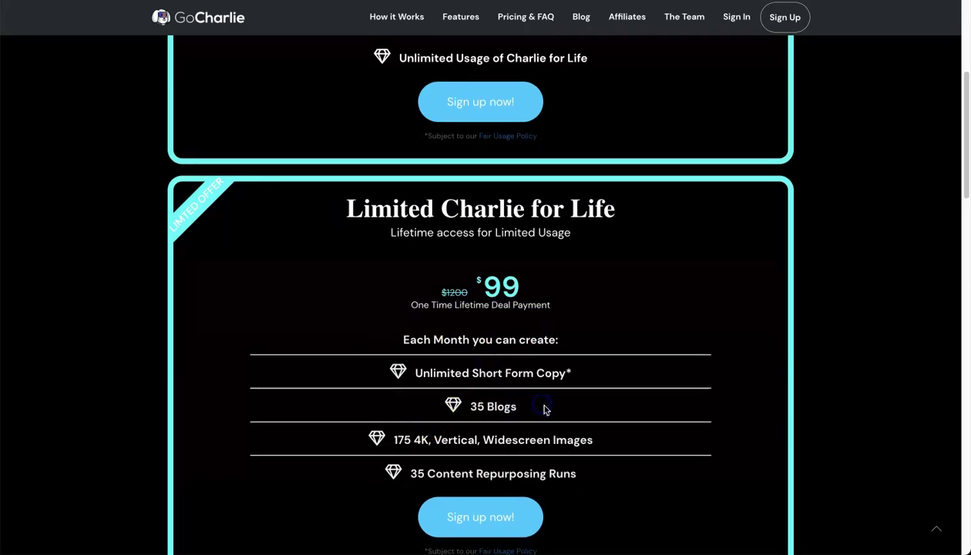
pyautogui.moveTo(587, 371); pyautogui.dragTo(378, 373)
pyautogui.click(375, 374)
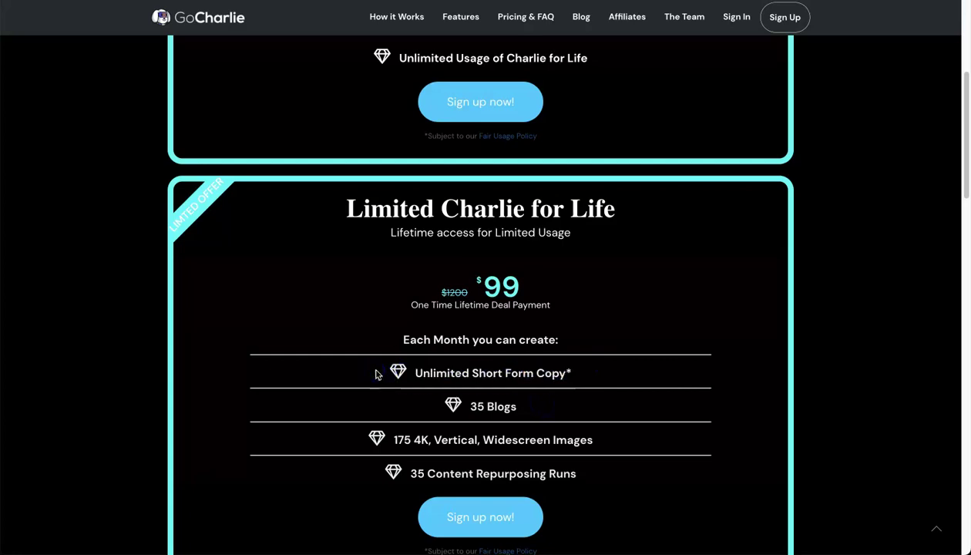
# Step: Check the one-time lifetime payment for the Unlimited Charlie for Life plan
pyautogui.scroll(3, 375, 374)
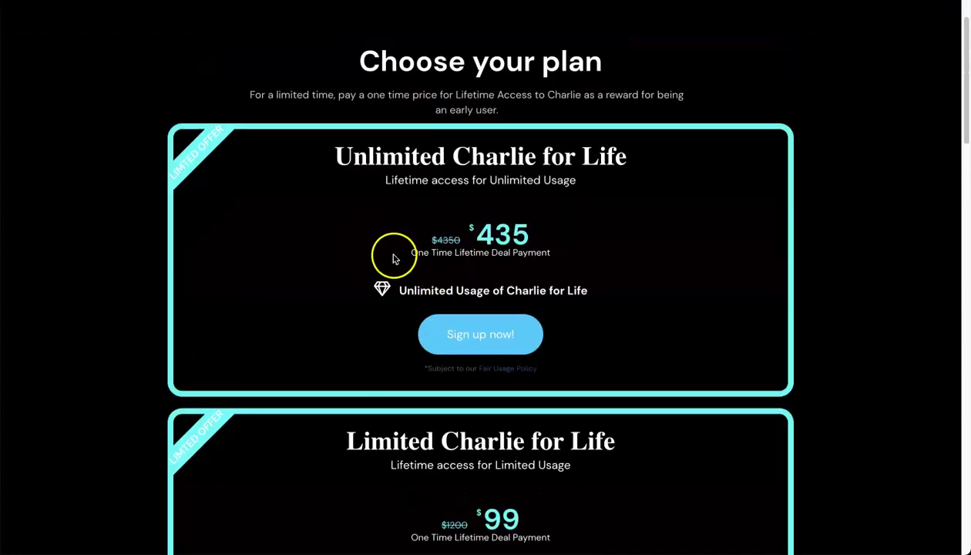
pyautogui.moveTo(397, 251); pyautogui.dragTo(544, 251)
pyautogui.click(547, 249)
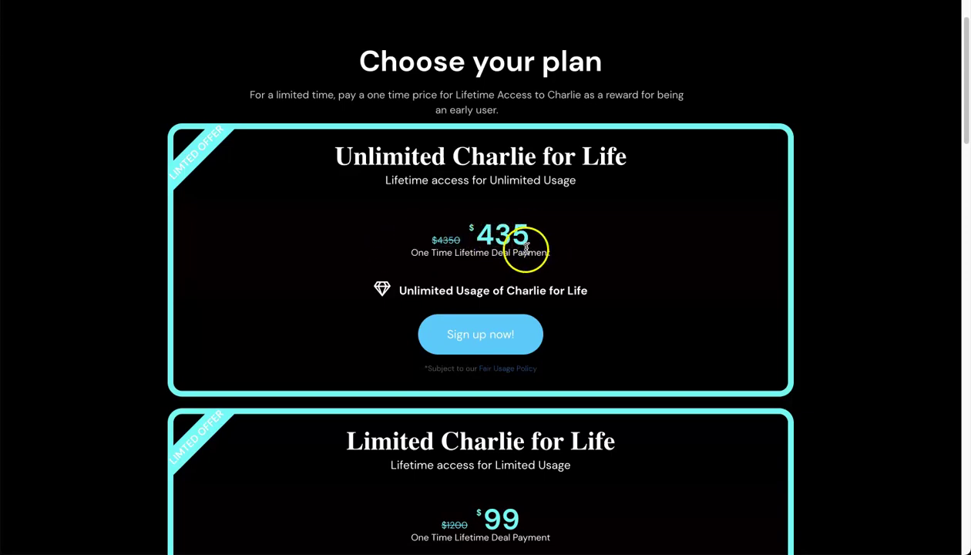
pyautogui.scroll(1, 432, 368)
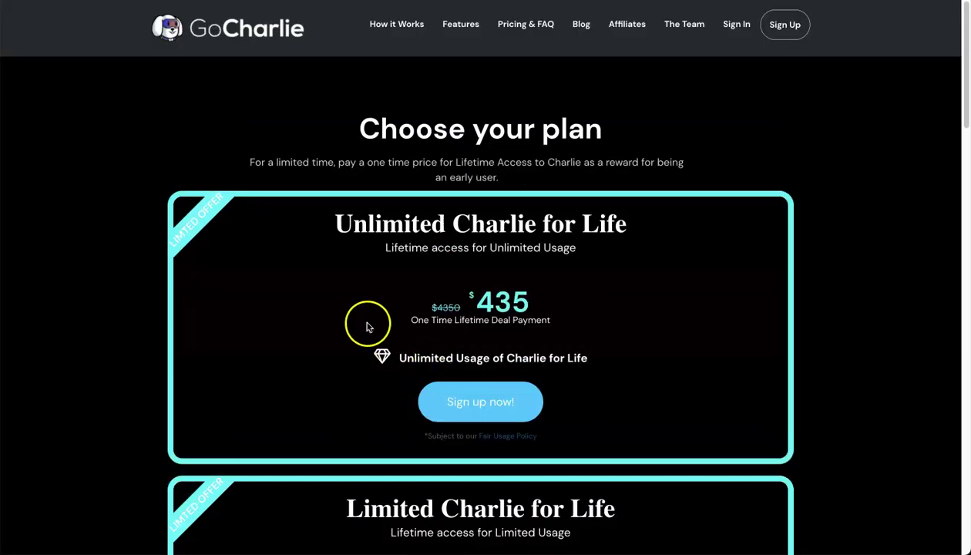
# Step: Return to the GoCharlie home page and look over its headline section down to the Product Hunt badge
pyautogui.click(245, 33)
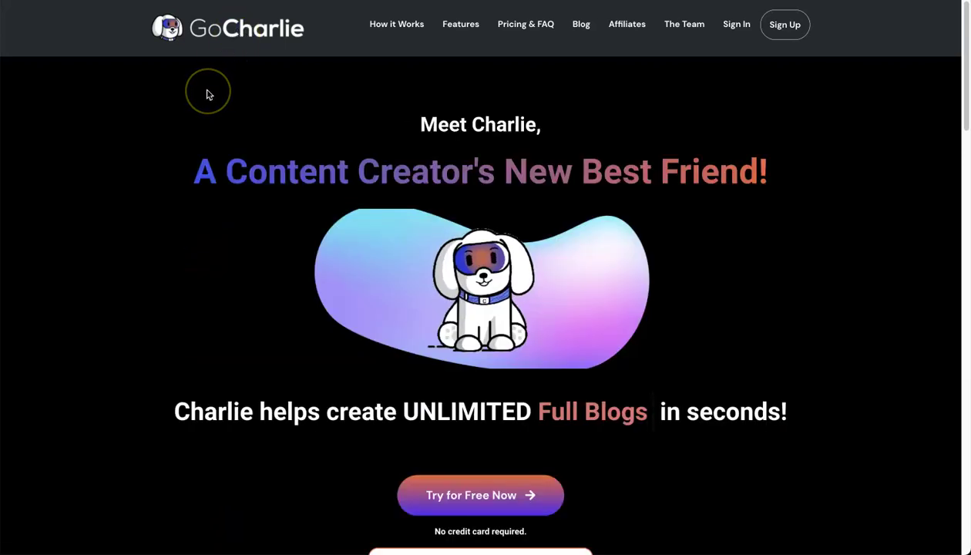
pyautogui.click(171, 129)
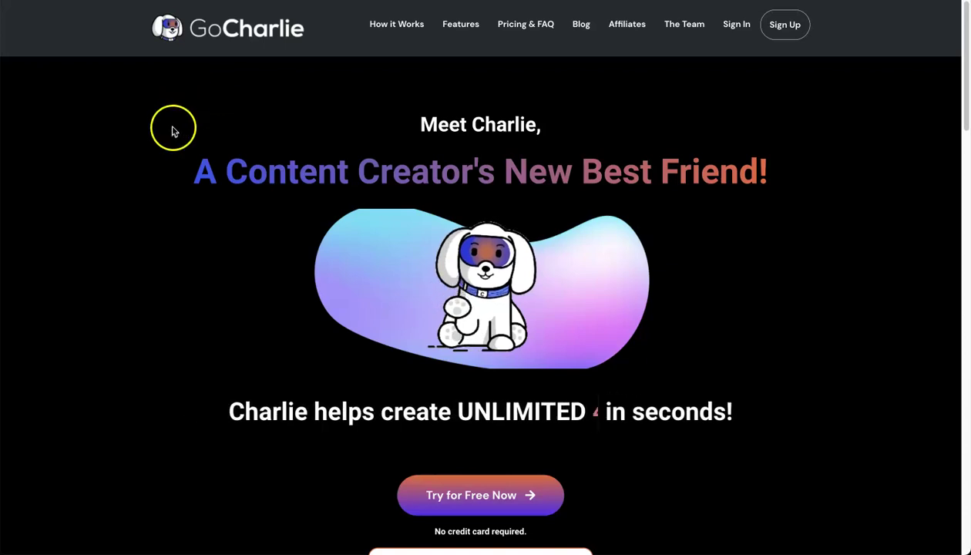
pyautogui.scroll(-1, 82, 47)
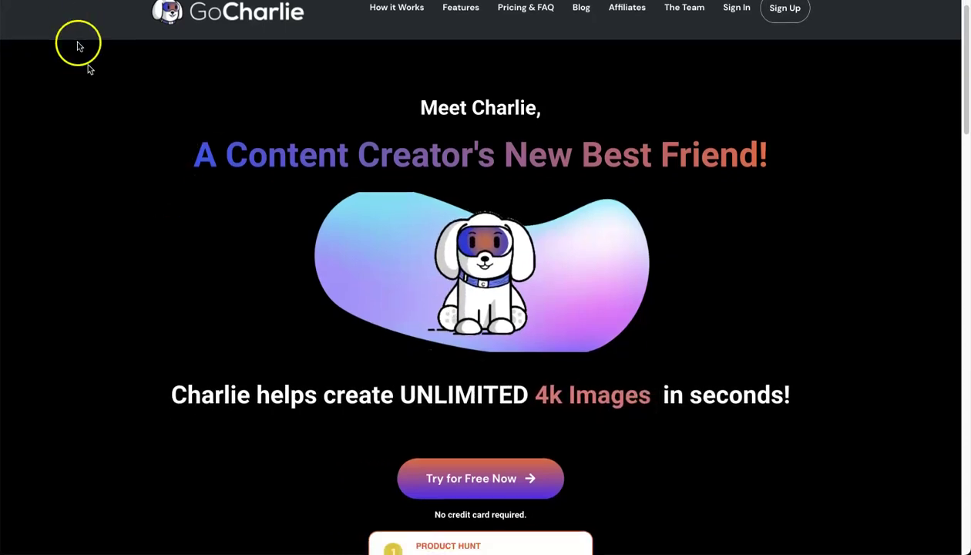
pyautogui.scroll(-3, 132, 202)
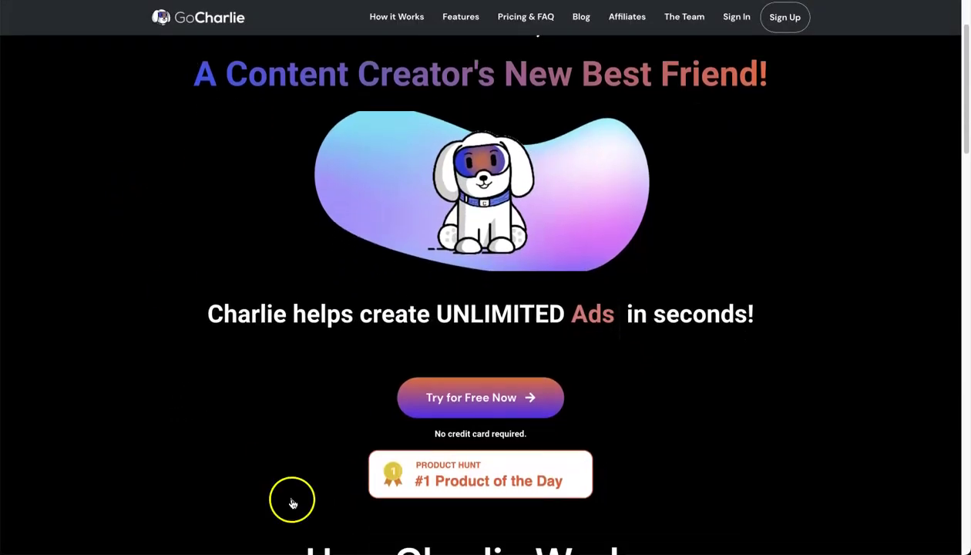
# Step: Switch to the Wall Street Journal article on generative AI startups and find the paragraphs about Jasper and GoCharlie.AI
pyautogui.click(492, 492)
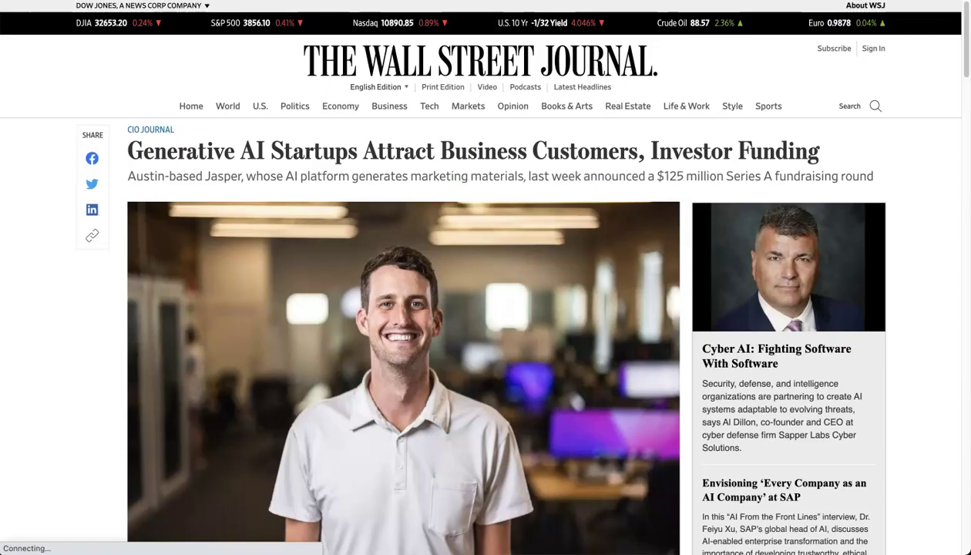
pyautogui.moveTo(248, 161)
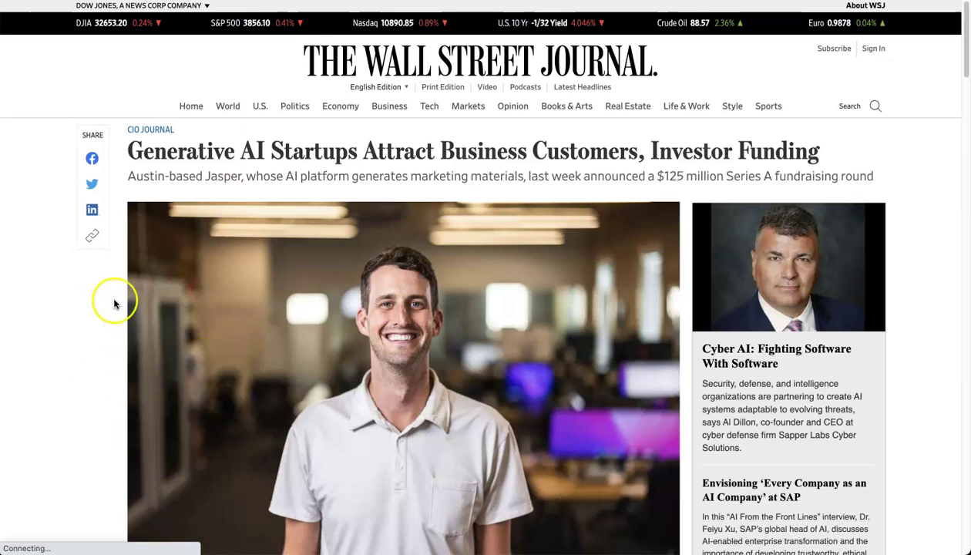
pyautogui.click(433, 91)
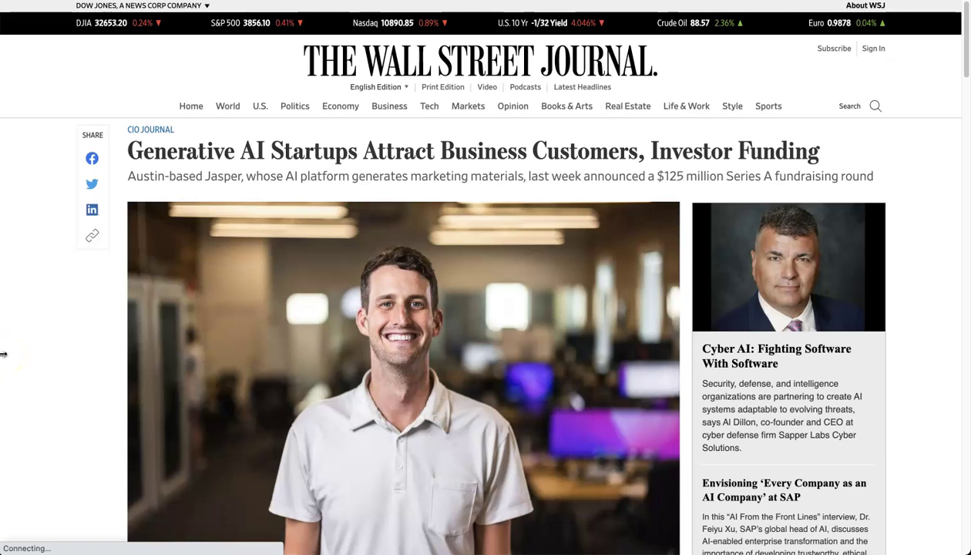
pyautogui.scroll(-10, 40, 361)
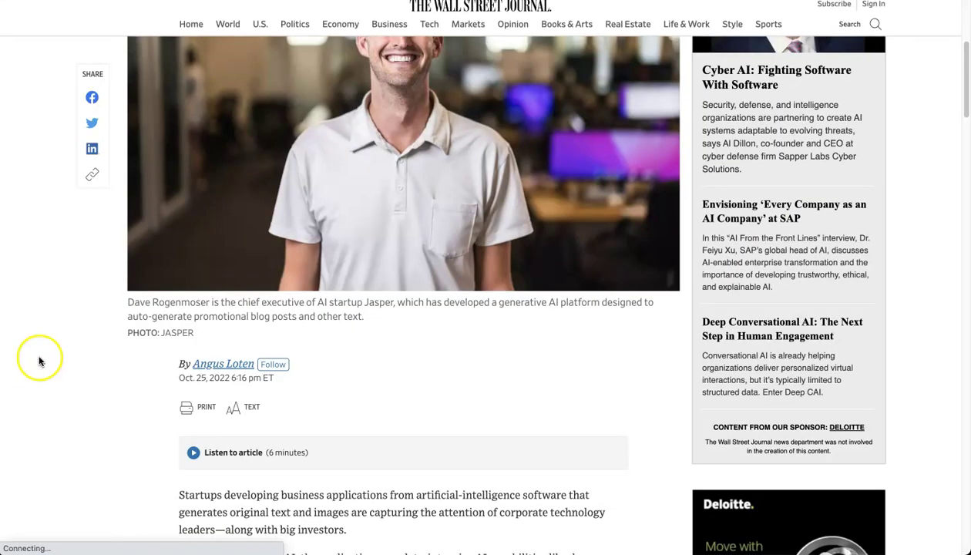
pyautogui.scroll(-8, 35, 360)
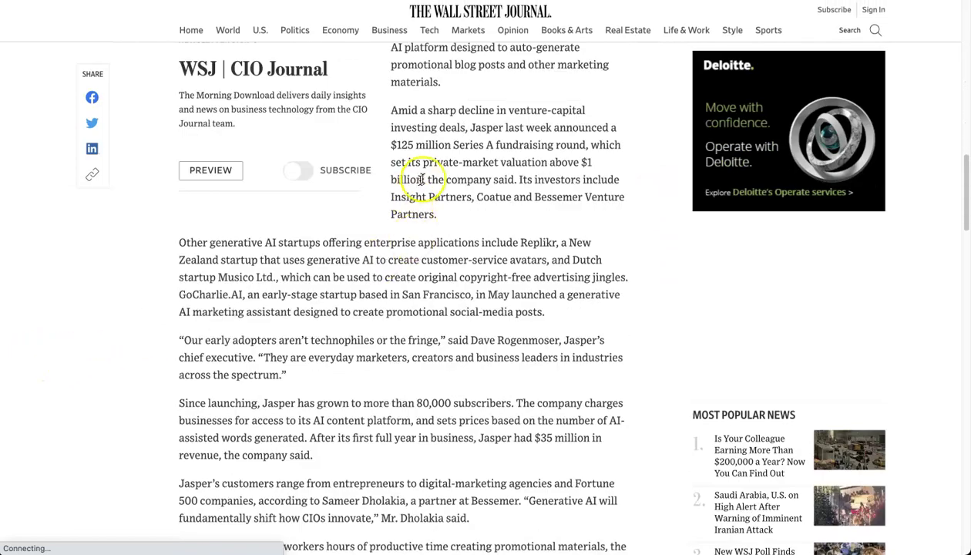
# Step: Read the article's passage on Jasper's Series A fundraising round, highlighting part of the text
pyautogui.moveTo(393, 110); pyautogui.dragTo(559, 145)
pyautogui.click(437, 154)
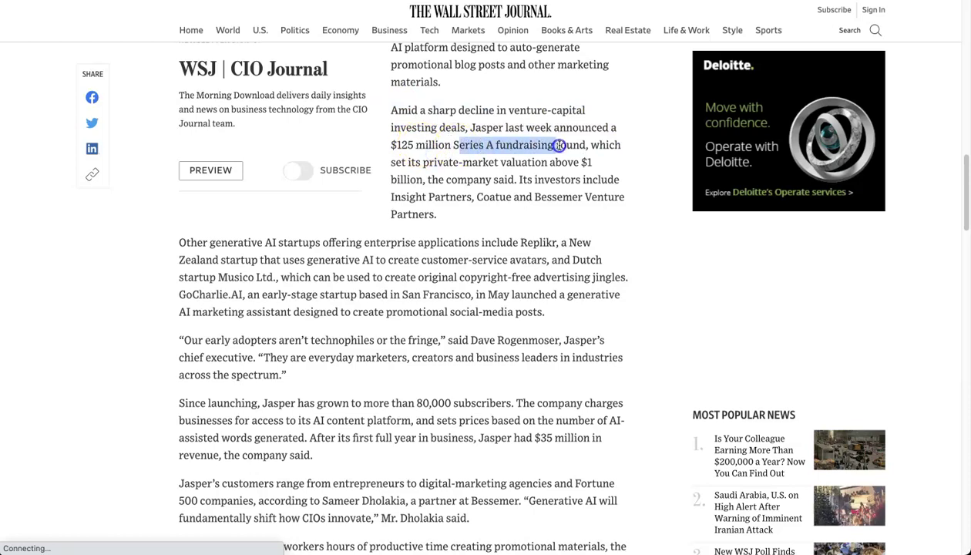
pyautogui.click(524, 151)
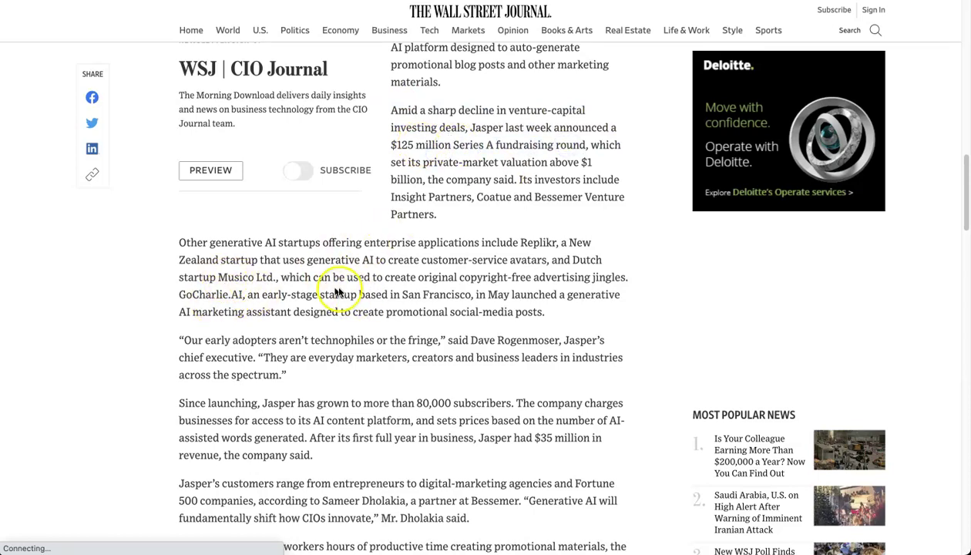
# Step: Highlight the mention of GoCharlie.AI in the article's paragraph on other generative AI startups
pyautogui.moveTo(383, 276); pyautogui.dragTo(244, 294)
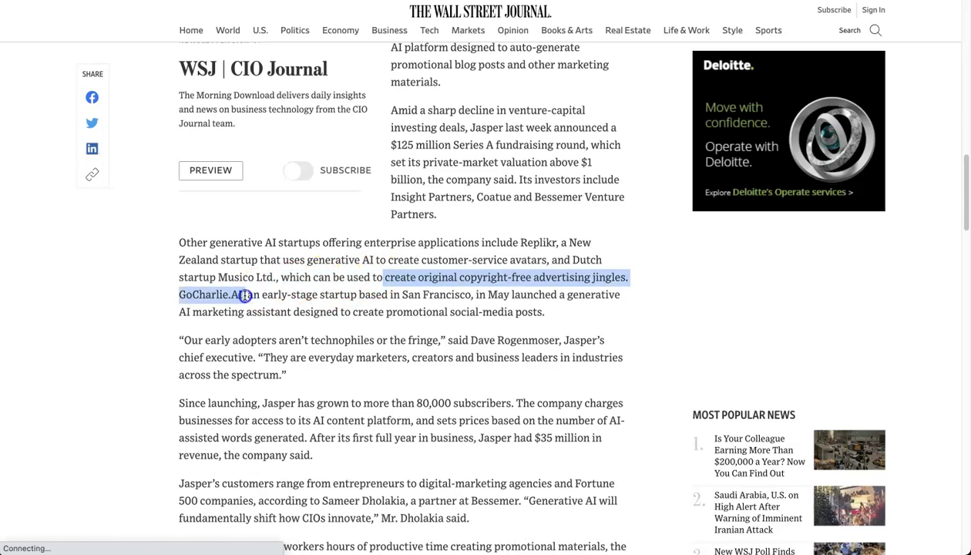
pyautogui.click(243, 295)
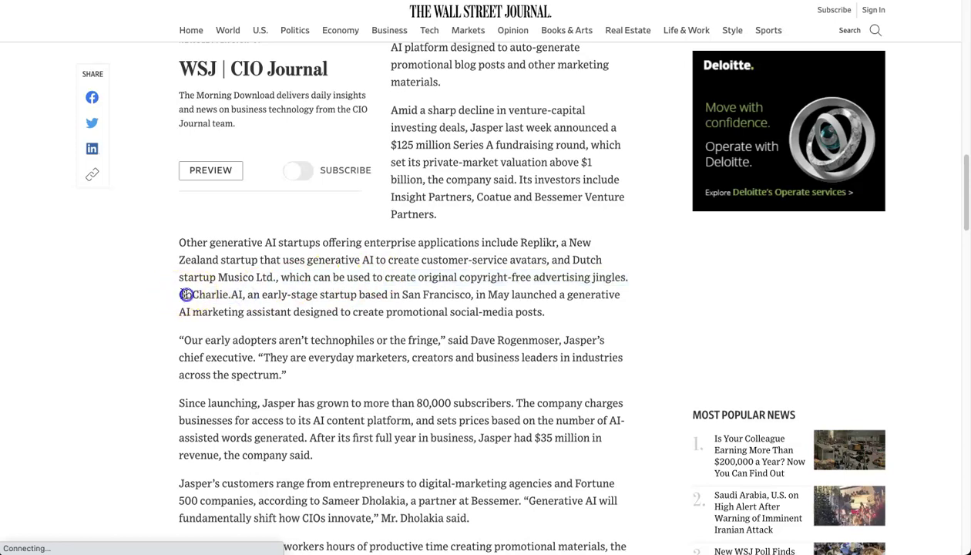
pyautogui.click(233, 294)
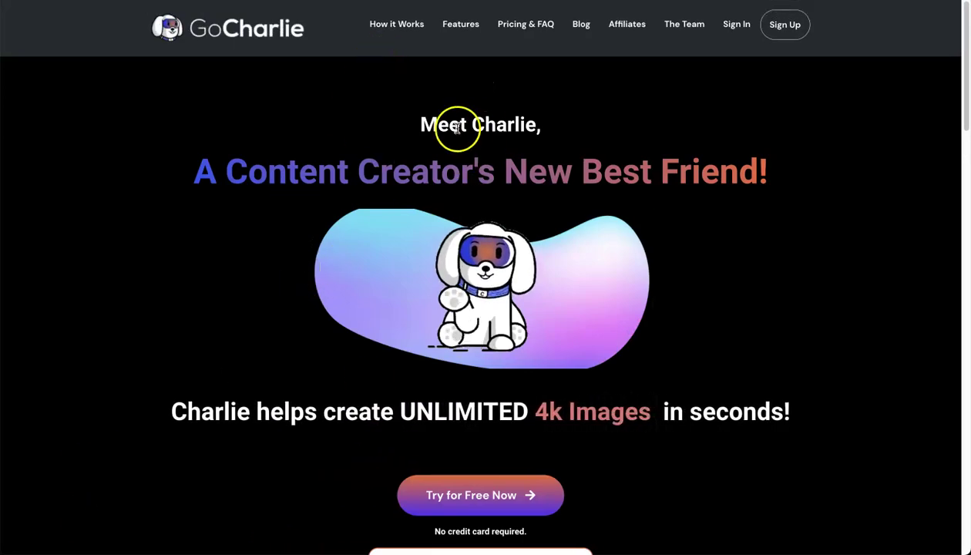
# Step: On the GoCharlie home page, go to the features section and read the Blog Posts card, highlighting its title and key phrases
pyautogui.click(451, 25)
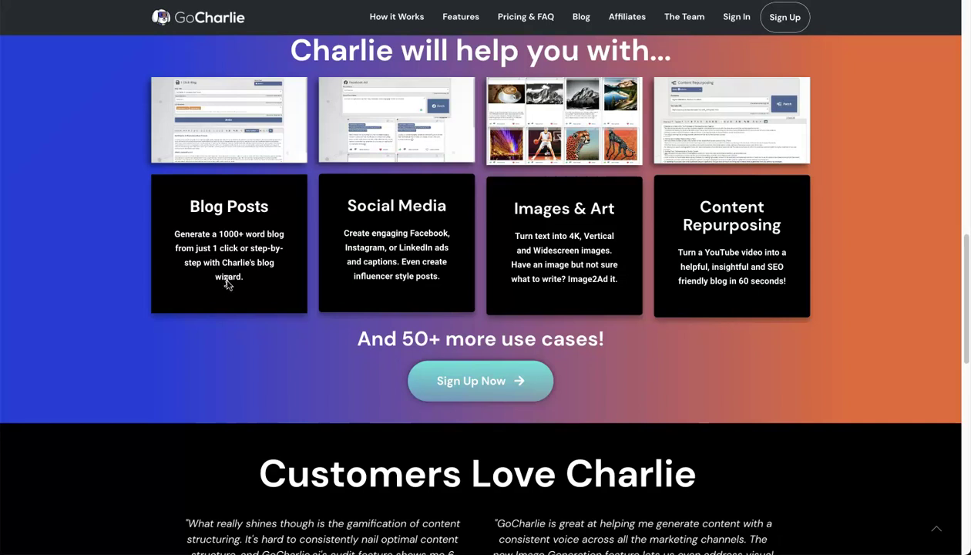
pyautogui.scroll(1, 232, 213)
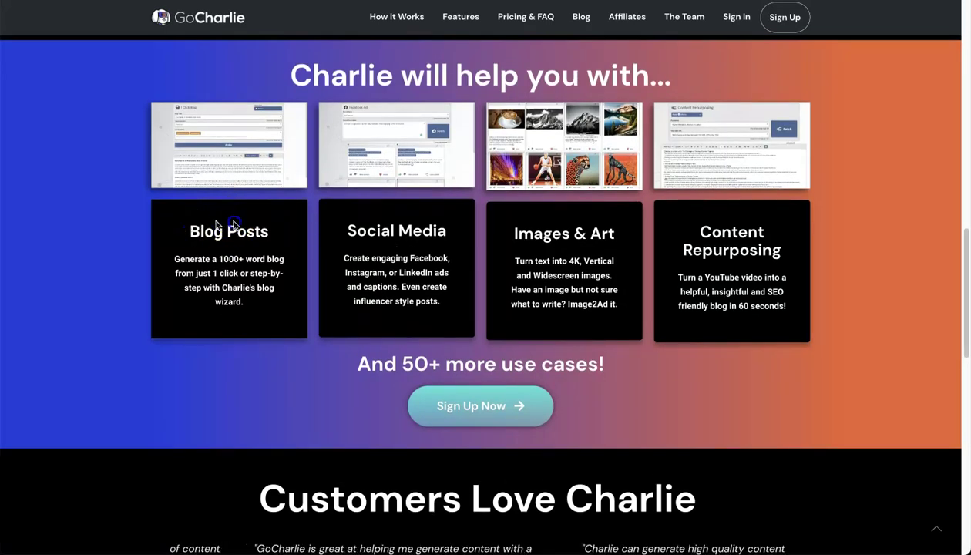
pyautogui.tripleClick(224, 222)
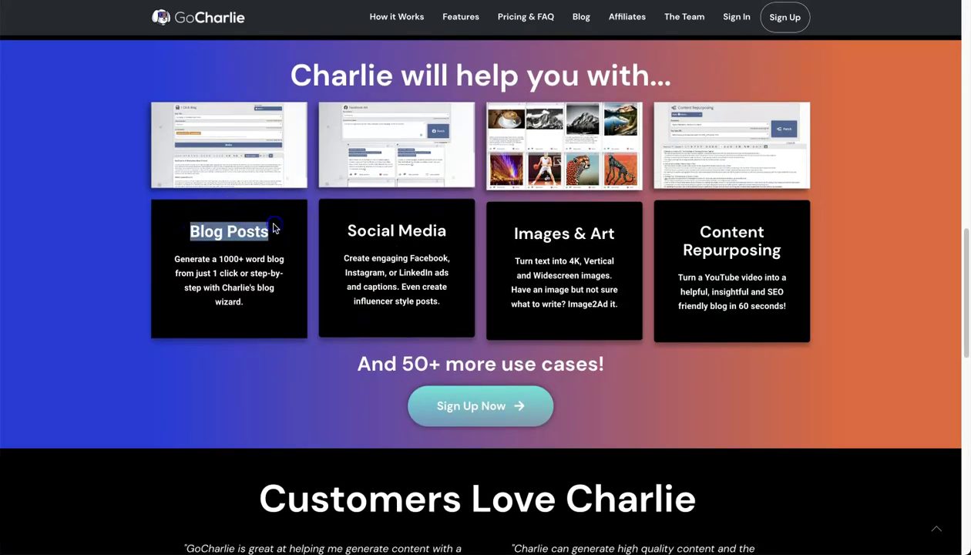
pyautogui.click(245, 303)
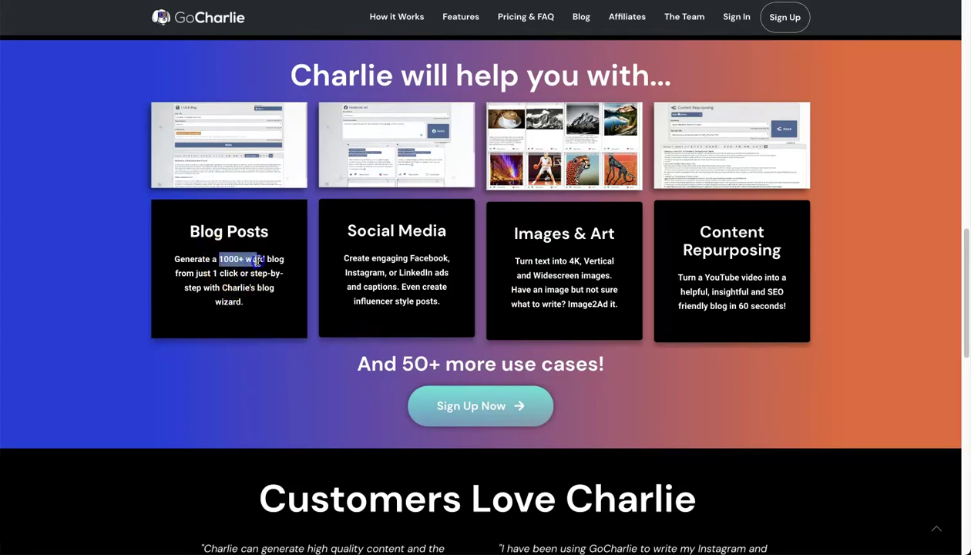
pyautogui.click(272, 297)
pyautogui.click(189, 289)
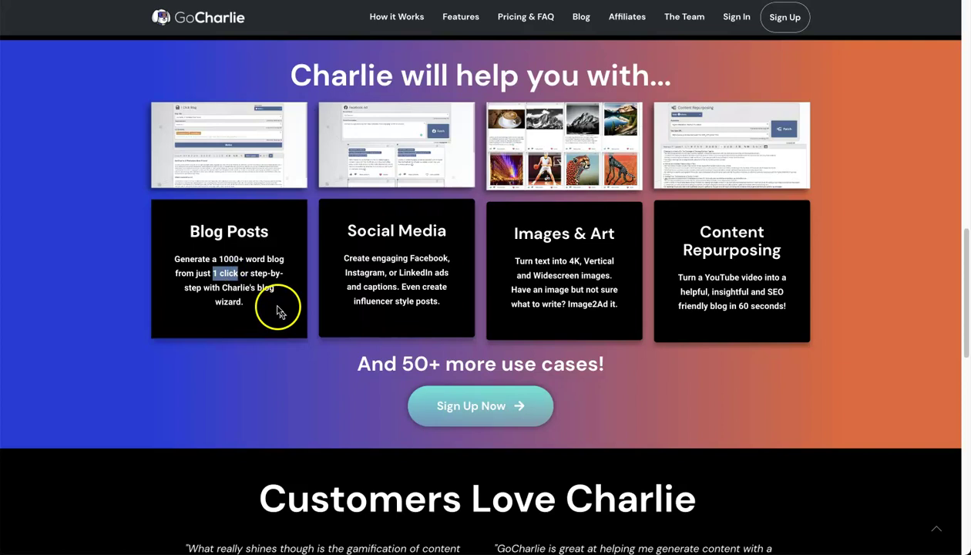
pyautogui.click(263, 294)
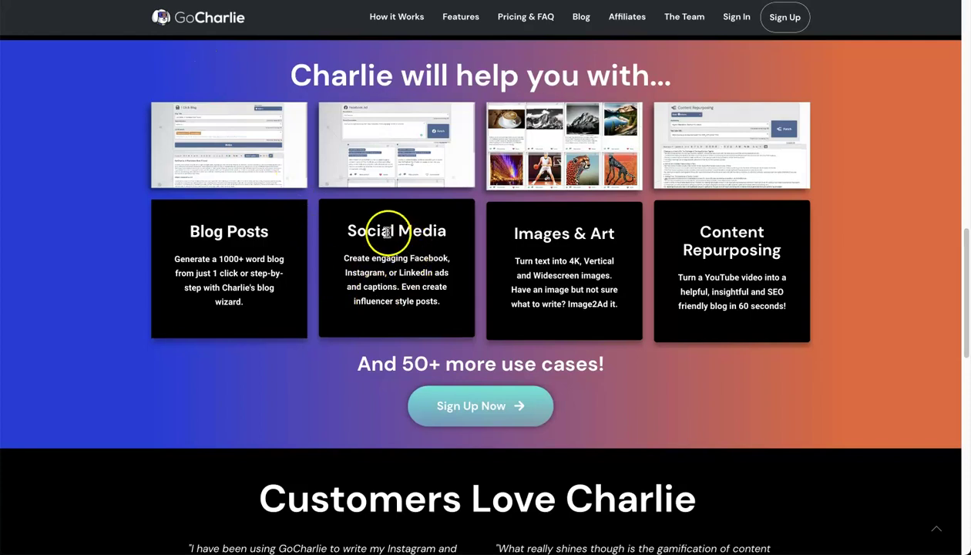
# Step: Review the Social Media and Content Repurposing cards, highlighting their titles and the description of turning YouTube videos into blogs
pyautogui.moveTo(338, 232); pyautogui.dragTo(442, 232)
pyautogui.click(424, 258)
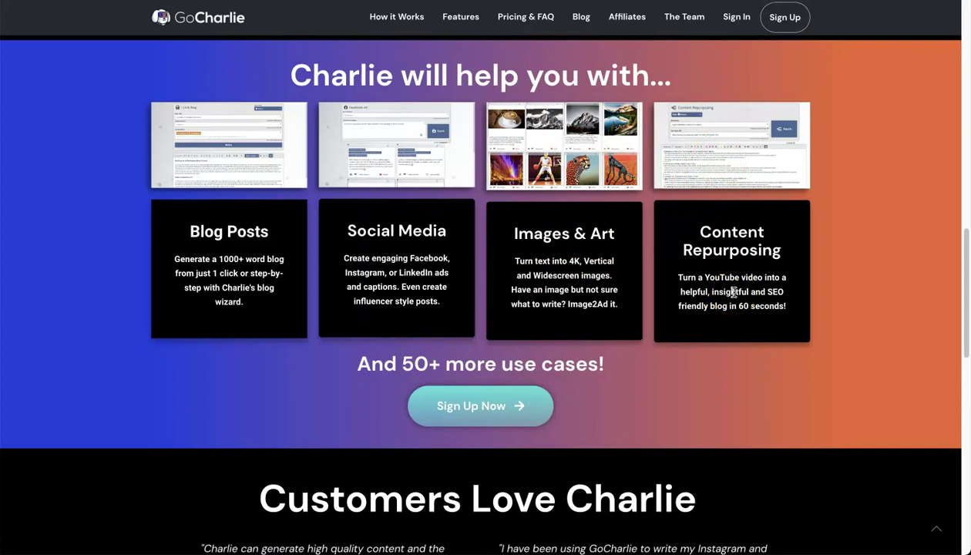
pyautogui.moveTo(696, 230); pyautogui.dragTo(777, 251)
pyautogui.click(781, 249)
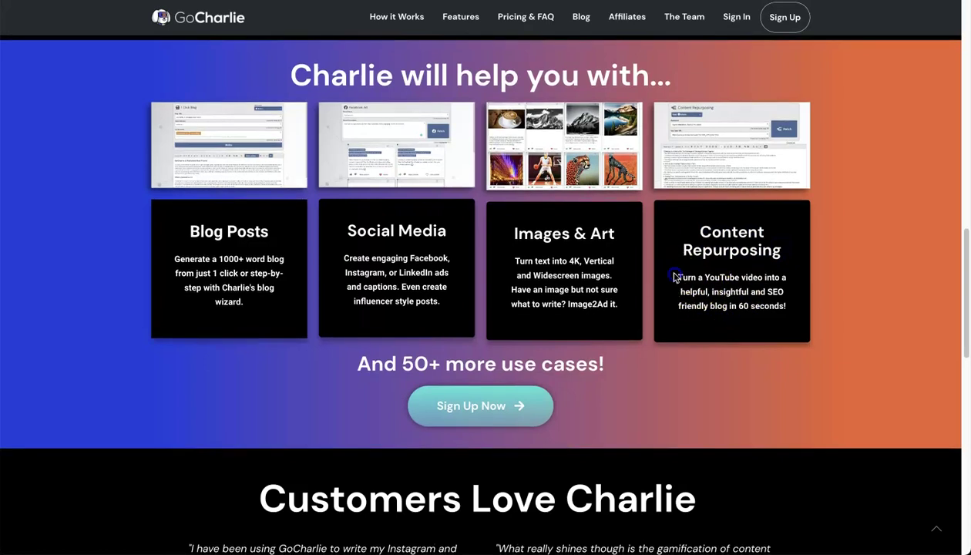
pyautogui.moveTo(676, 277); pyautogui.dragTo(774, 324)
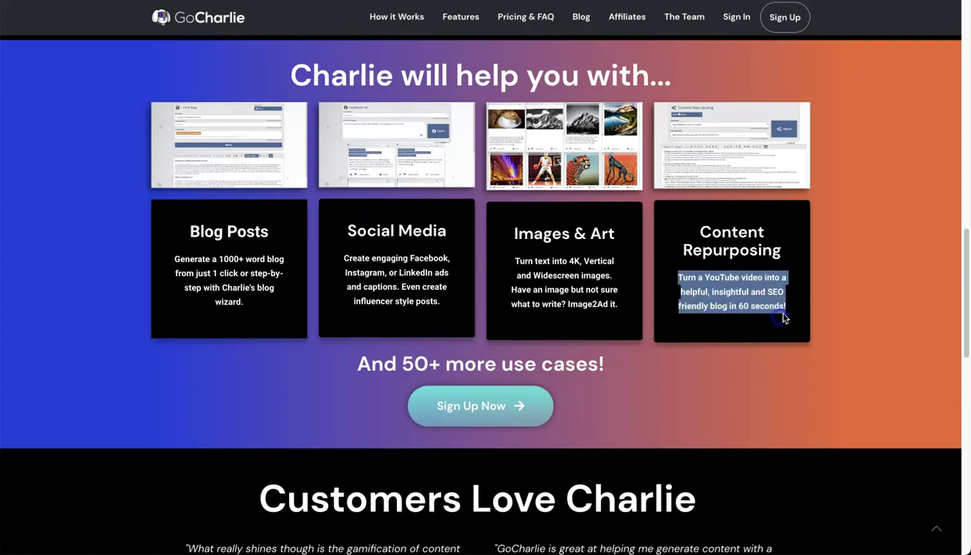
pyautogui.click(783, 318)
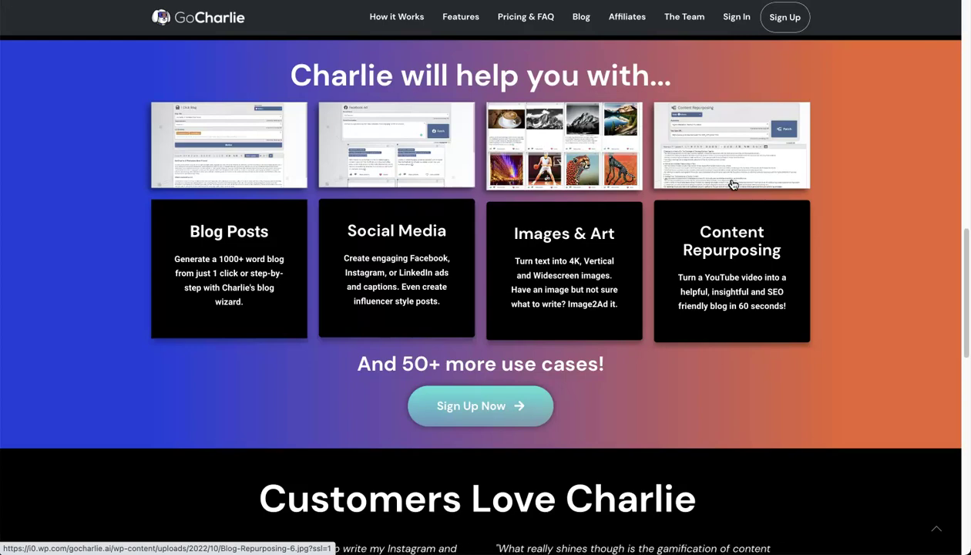
# Step: Look through the rest of the home page, including the customer testimonials and the Charlie For All section, and return to its start
pyautogui.scroll(-7, 722, 186)
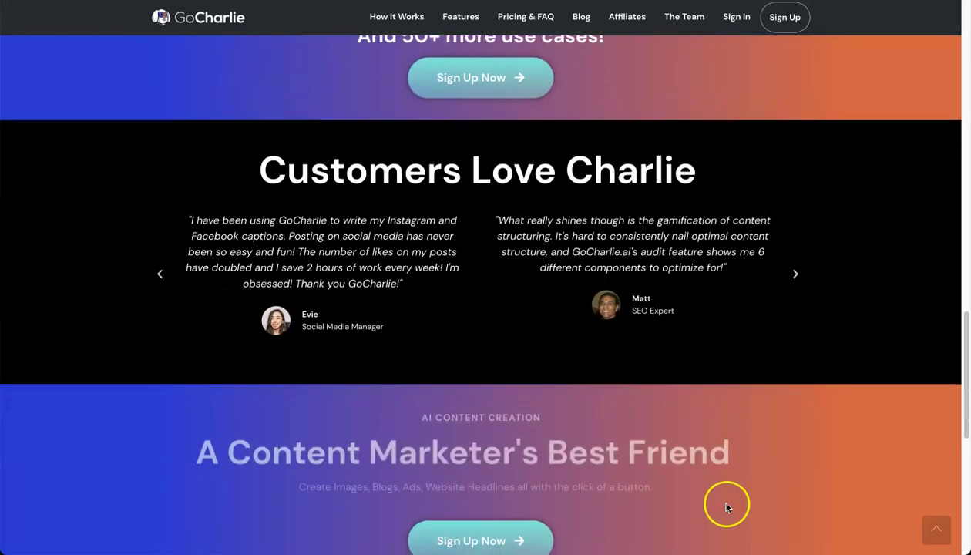
pyautogui.scroll(-4, 604, 450)
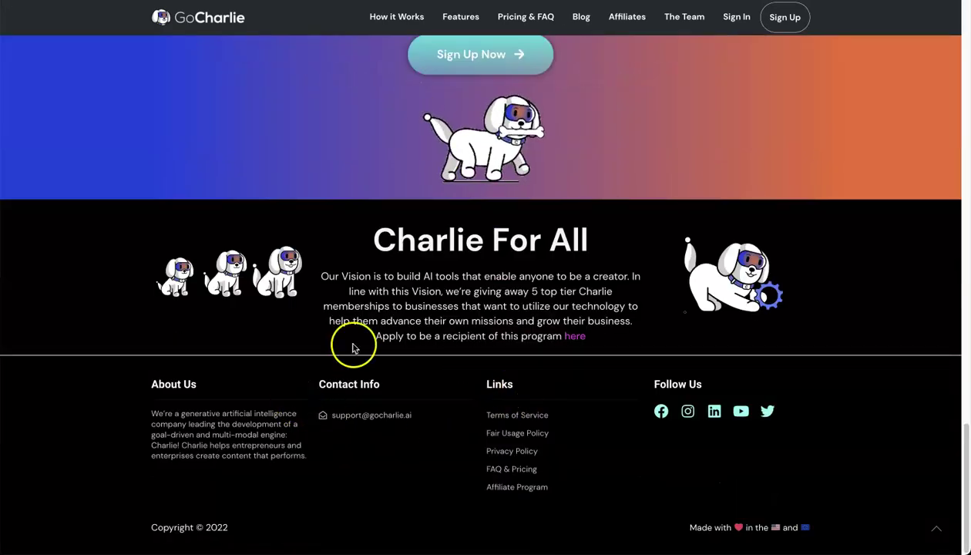
pyautogui.scroll(5, 309, 401)
pyautogui.scroll(15, 270, 461)
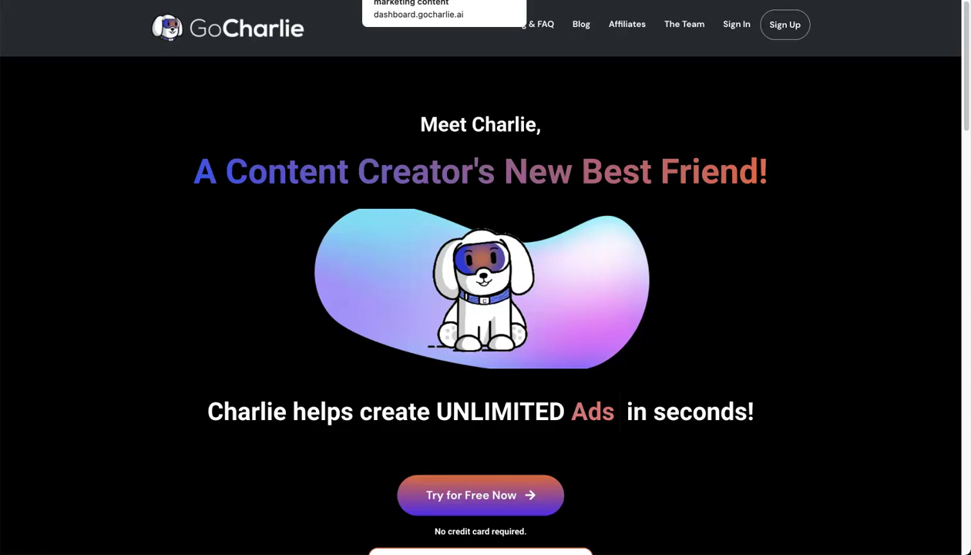
# Step: Switch to the GoCharlie pricing page and compare the Unlimited and Limited lifetime plans, highlighting the 35 Blogs allowance
pyautogui.click(416, 2)
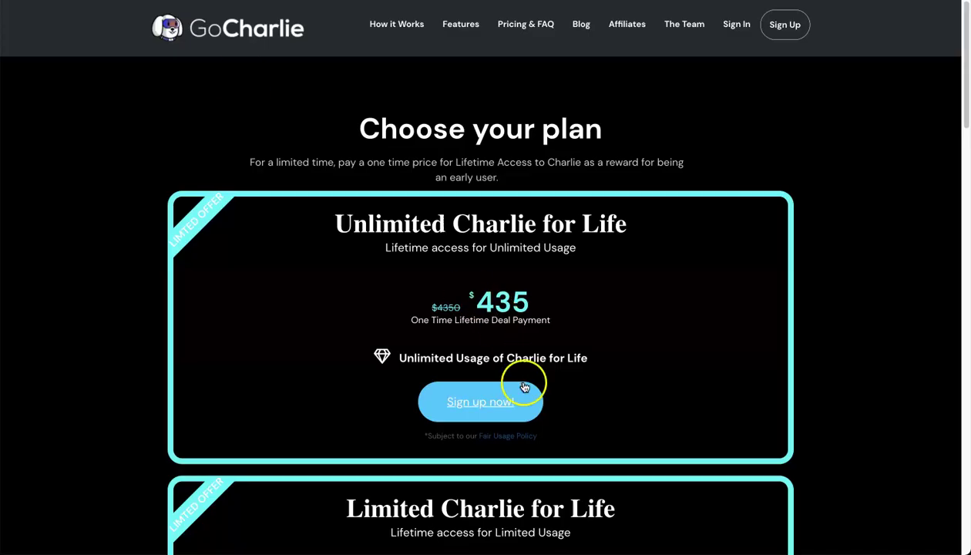
pyautogui.scroll(-3, 520, 380)
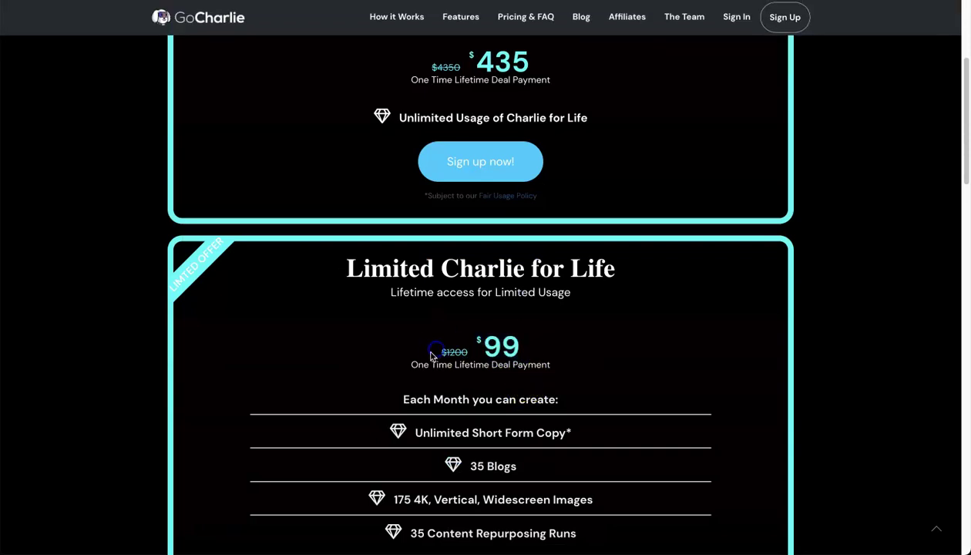
pyautogui.moveTo(431, 356)
pyautogui.mouseDown()
pyautogui.moveTo(568, 363)
pyautogui.moveTo(445, 350)
pyautogui.mouseUp()
pyautogui.click(568, 364)
pyautogui.scroll(-2, 576, 392)
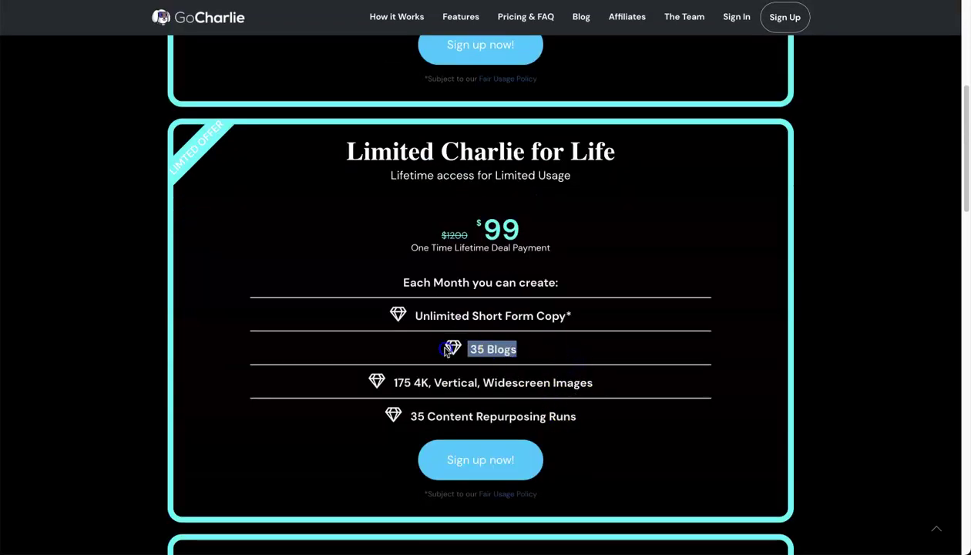
pyautogui.click(445, 351)
pyautogui.scroll(1, 422, 303)
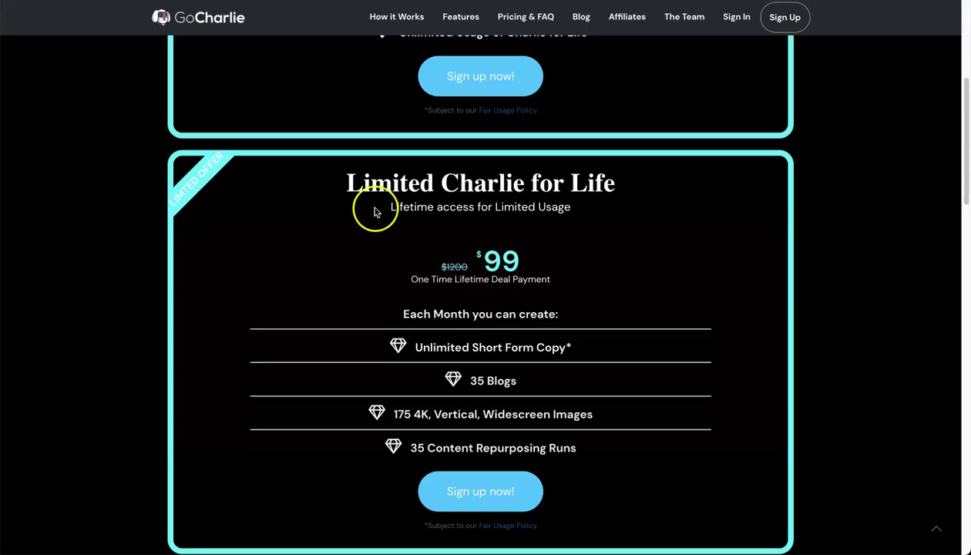
pyautogui.scroll(3, 353, 216)
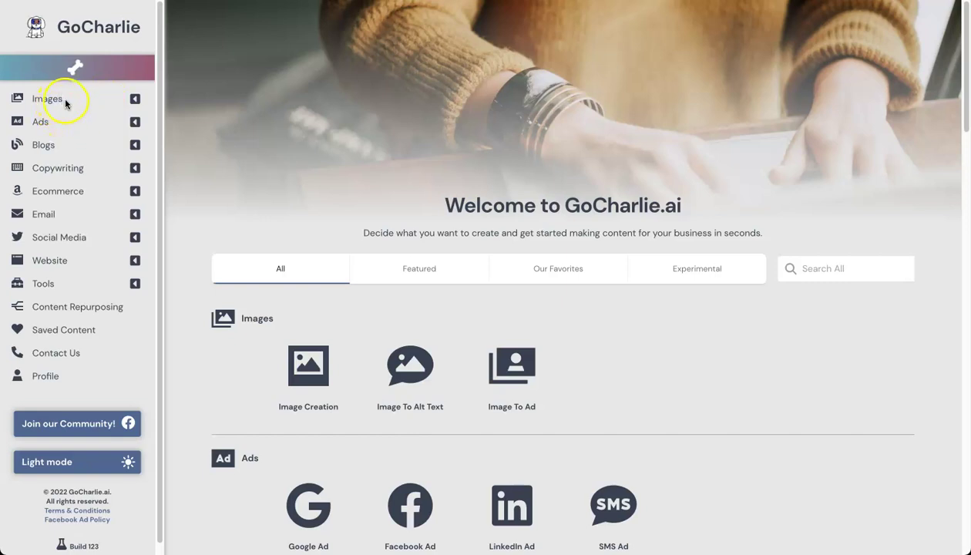
# Step: Examine the tools offered in the Images and Ads categories of the GoCharlie dashboard, collapsing each category after viewing it
pyautogui.click(132, 100)
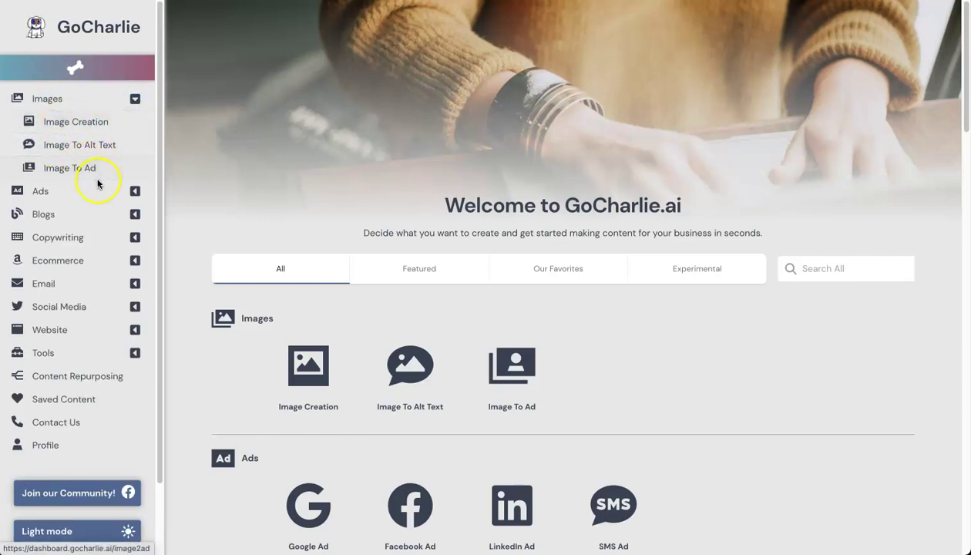
pyautogui.click(135, 98)
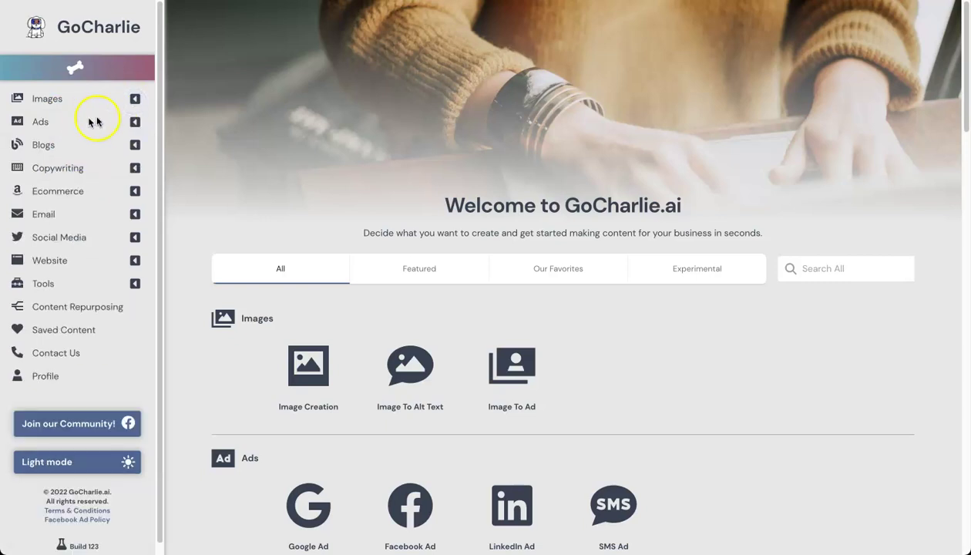
pyautogui.click(135, 122)
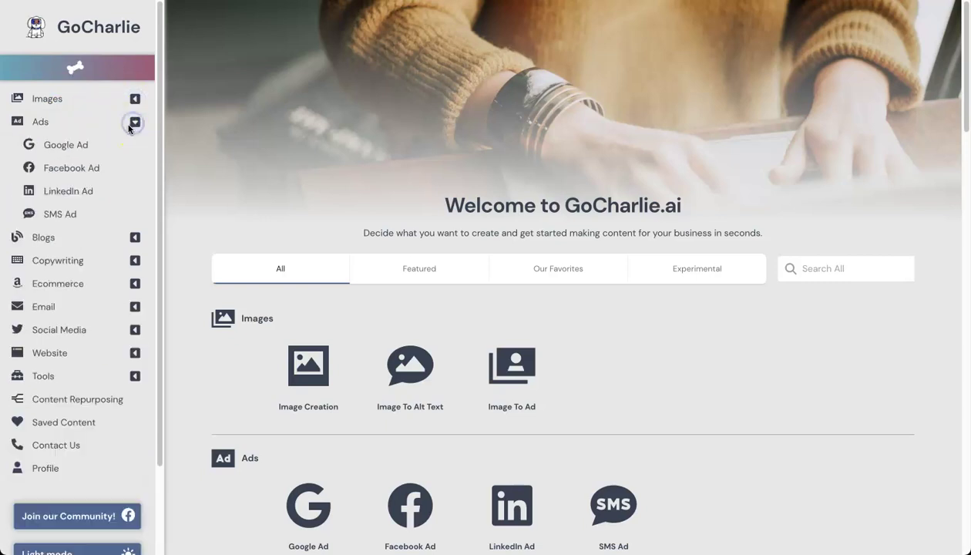
pyautogui.click(67, 152)
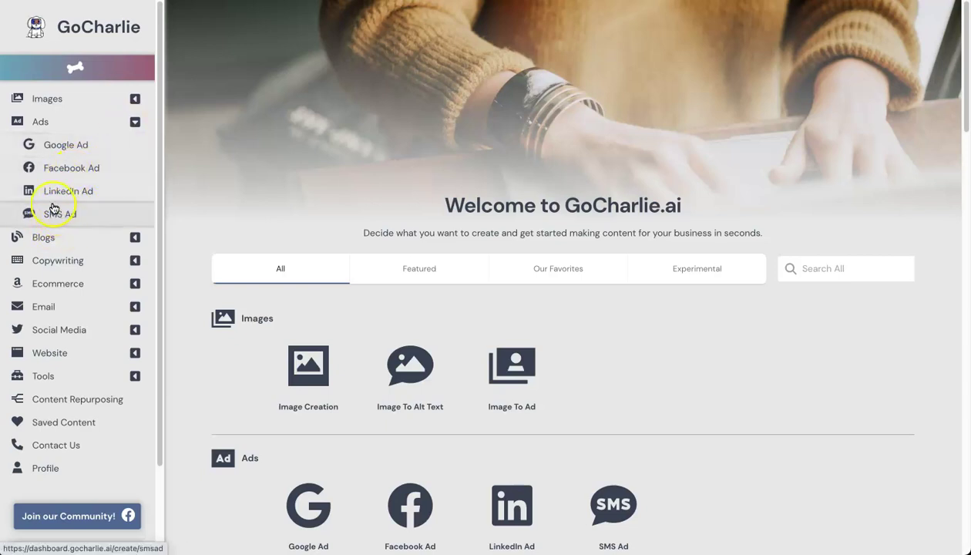
pyautogui.click(135, 121)
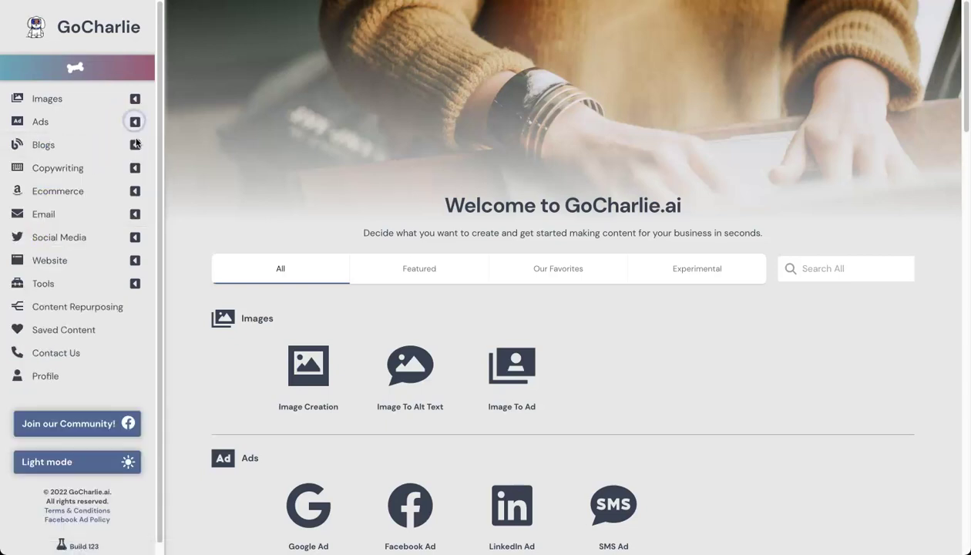
# Step: Examine the Blogs tools and the long list of Copywriting tools, collapsing each category after viewing it
pyautogui.click(134, 145)
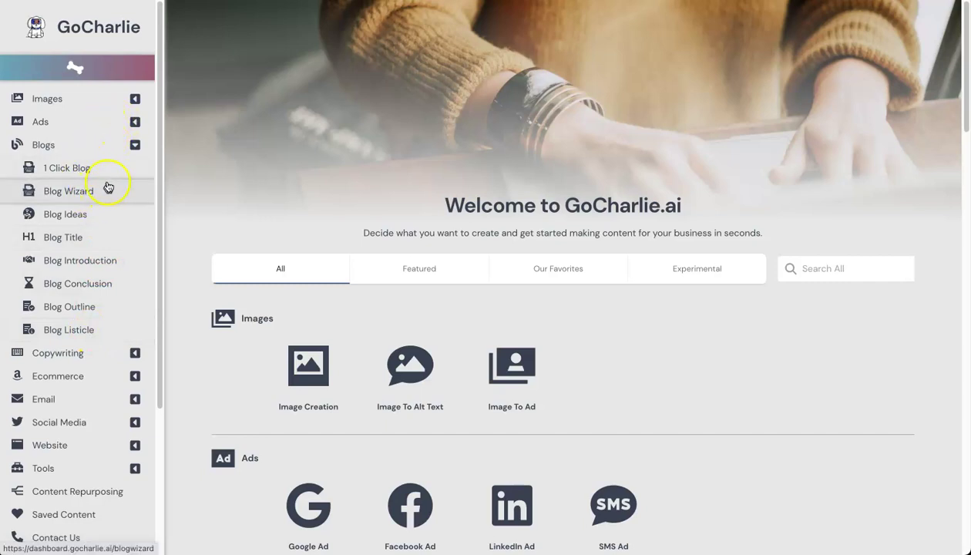
pyautogui.click(135, 144)
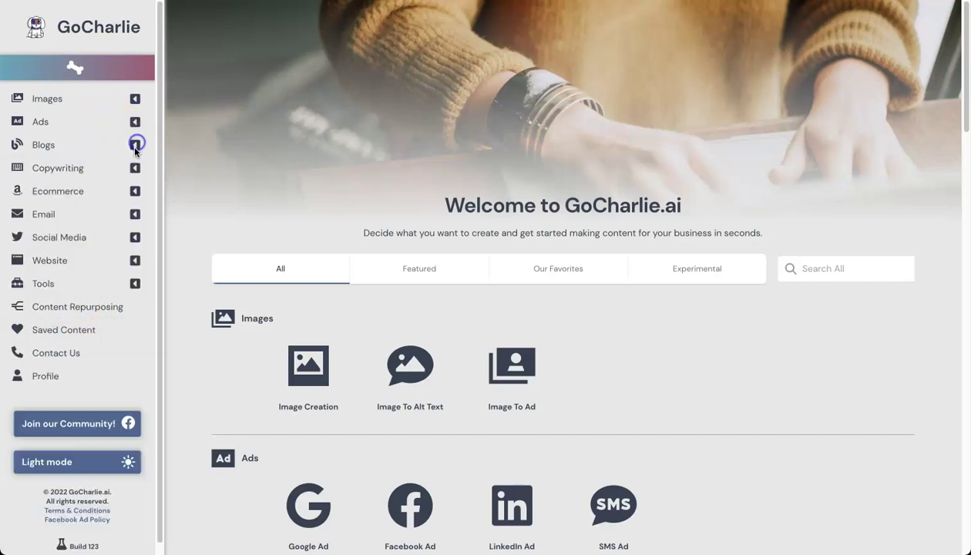
pyautogui.click(135, 167)
pyautogui.scroll(-5, 95, 246)
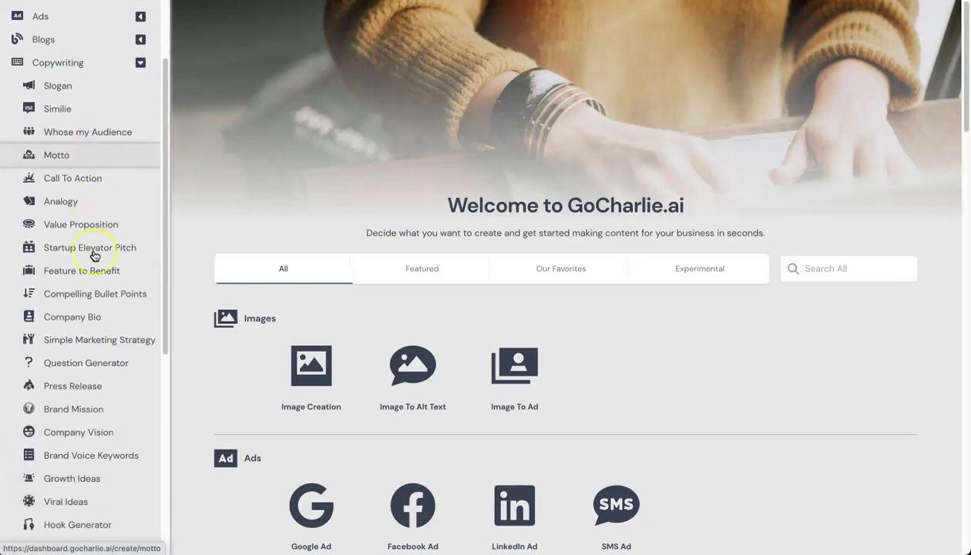
pyautogui.scroll(1, 93, 256)
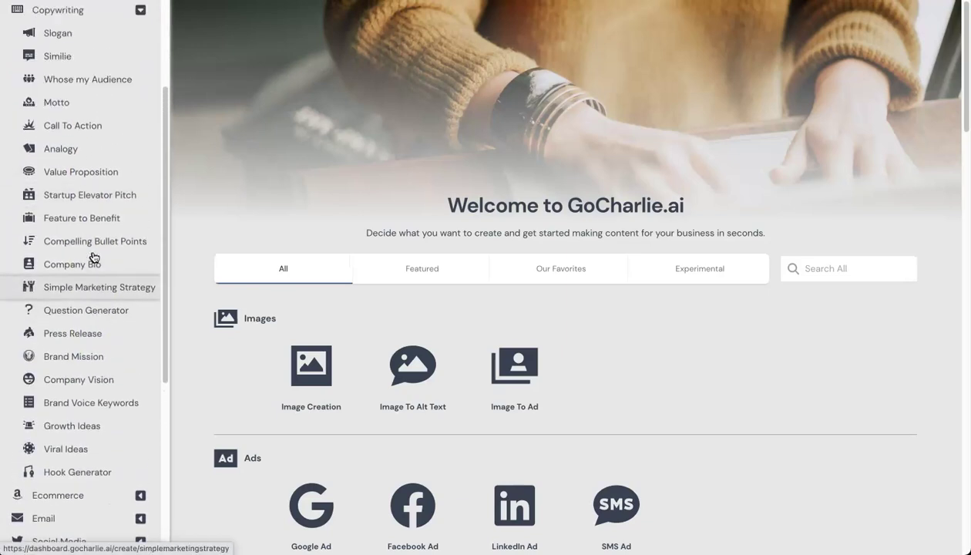
pyautogui.click(144, 250)
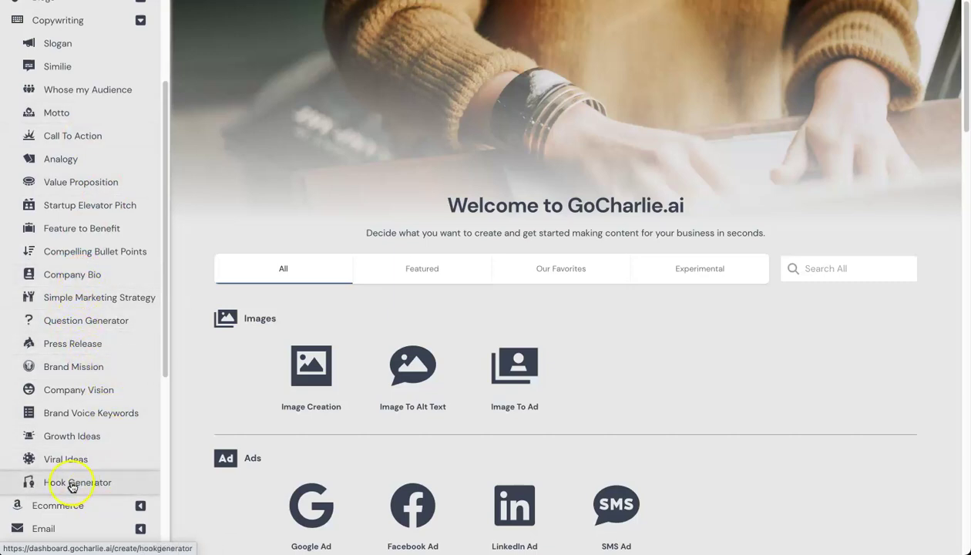
pyautogui.scroll(1, 85, 440)
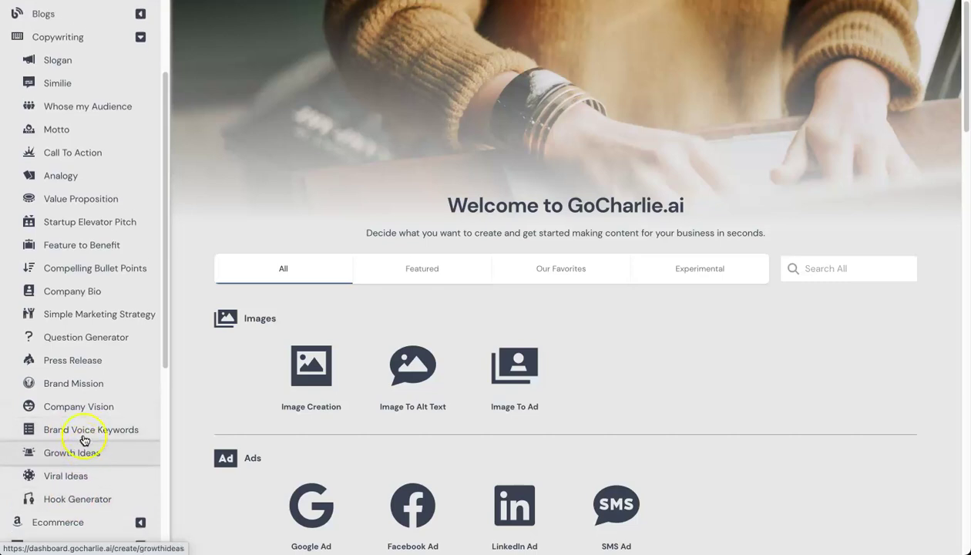
pyautogui.click(142, 48)
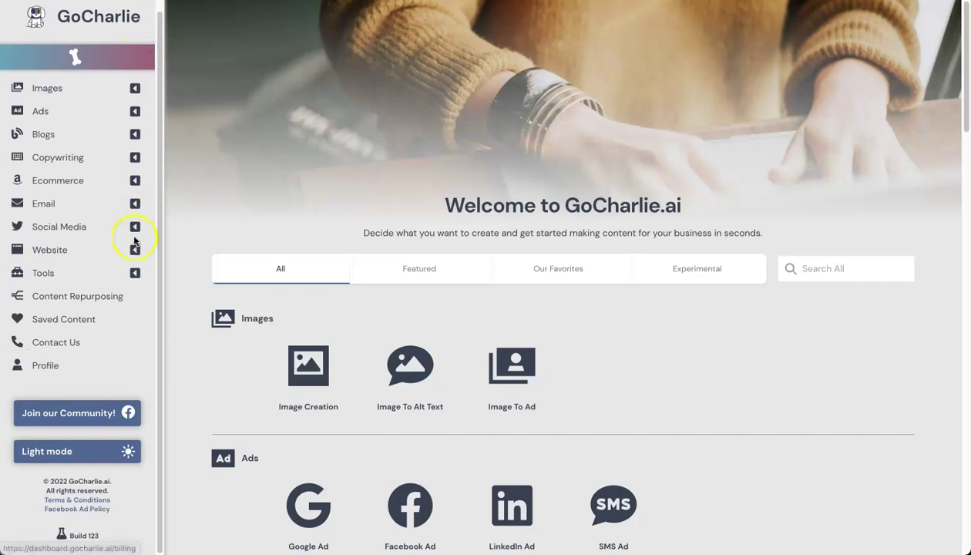
# Step: Review the Ecommerce product-writing tools and the Email templates, collapsing each category after viewing it
pyautogui.click(135, 180)
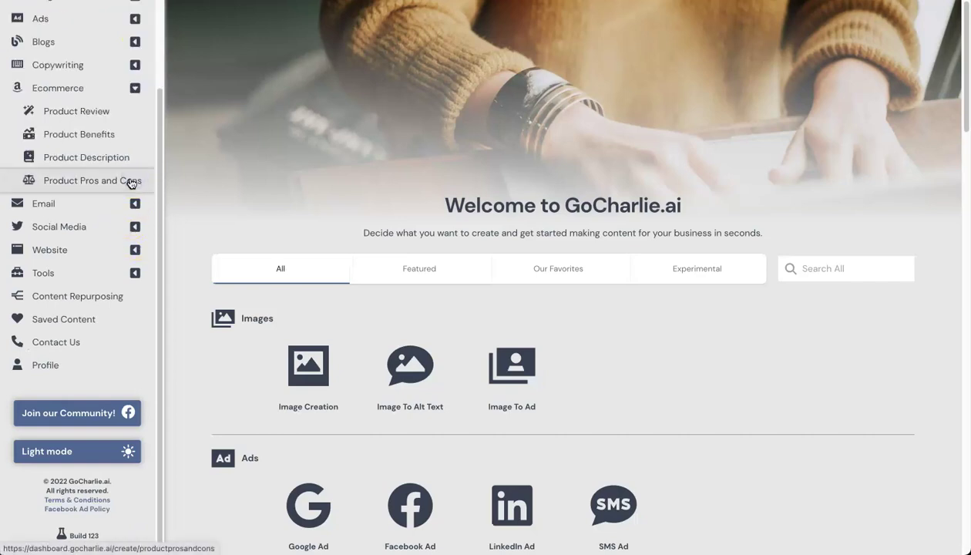
pyautogui.scroll(1, 131, 176)
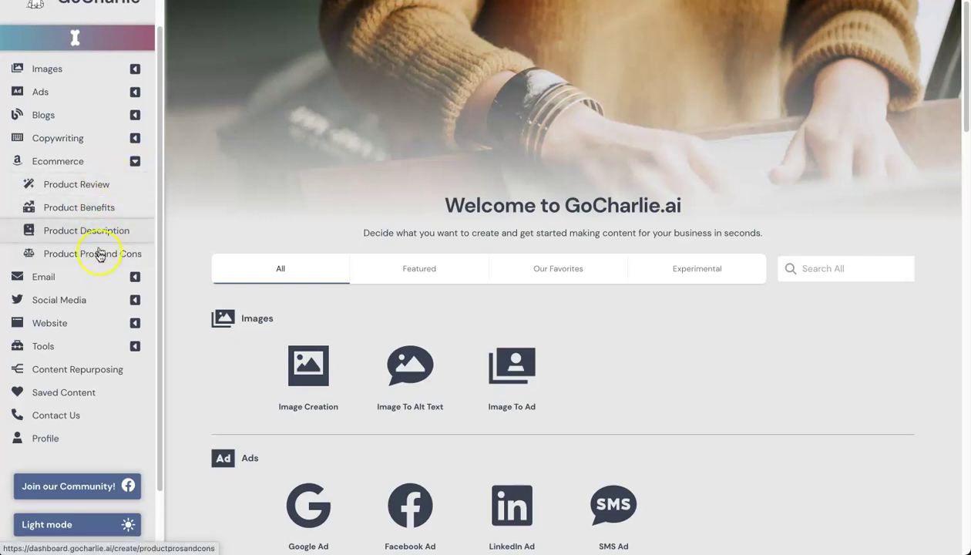
pyautogui.click(135, 158)
pyautogui.click(136, 203)
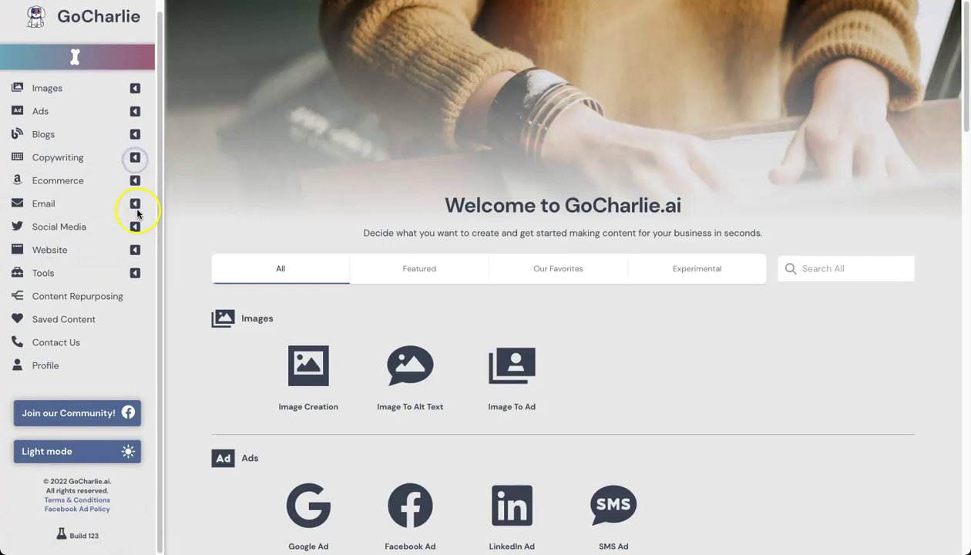
pyautogui.click(124, 201)
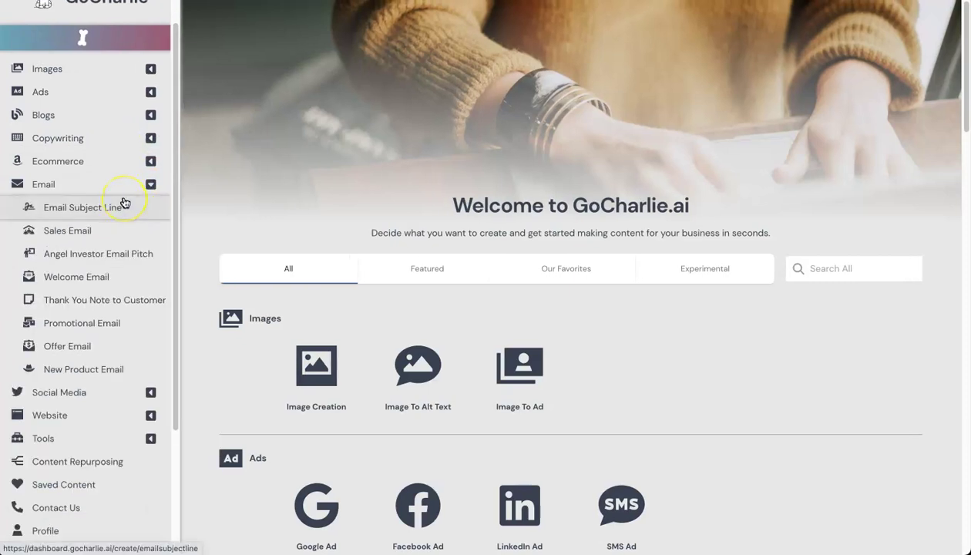
pyautogui.click(88, 235)
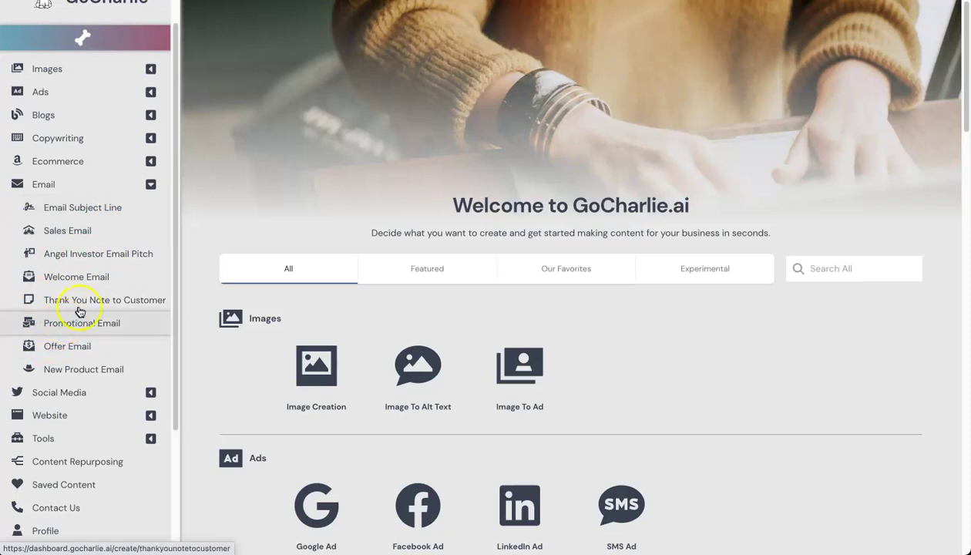
pyautogui.click(150, 184)
# Step: Review the contents of the Social Media, Website and Tools categories, collapsing each one after viewing it
pyautogui.click(135, 235)
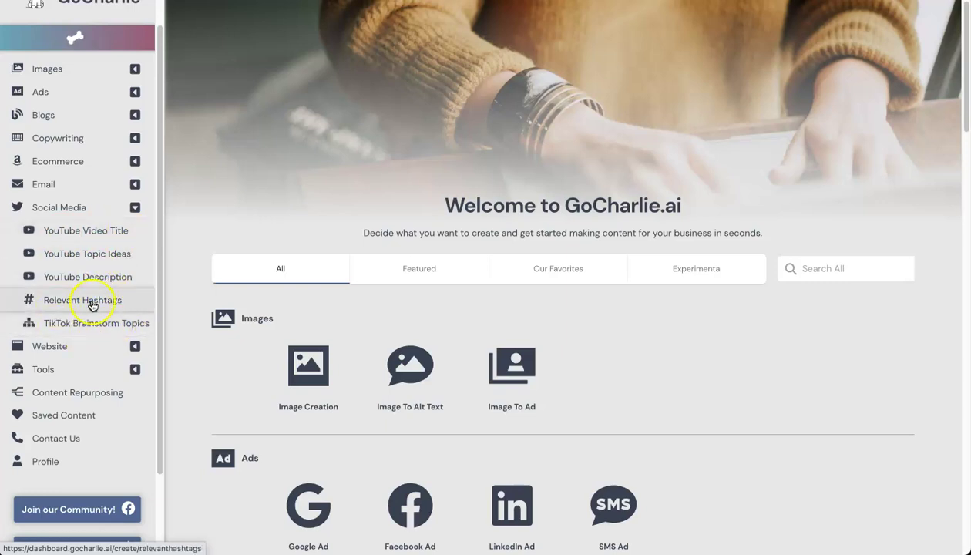
pyautogui.click(135, 208)
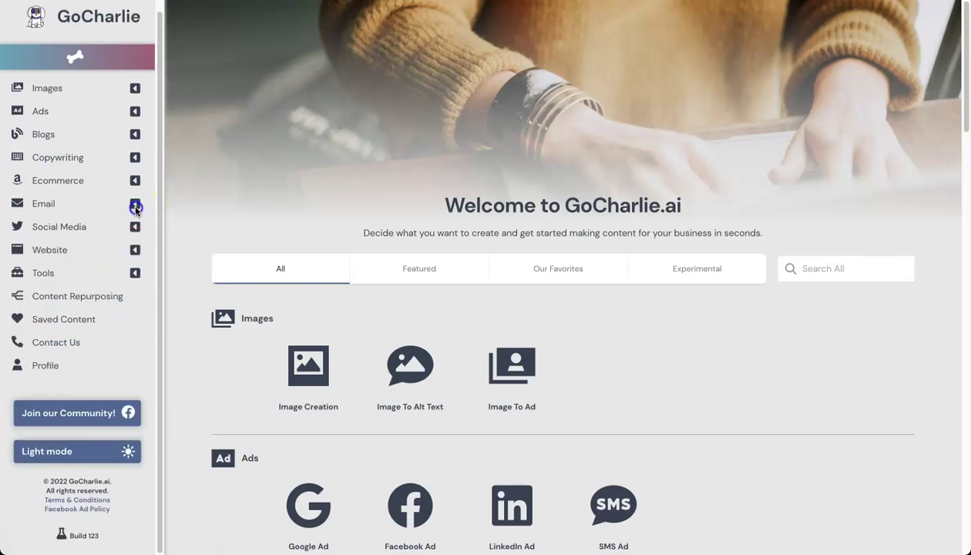
pyautogui.click(134, 250)
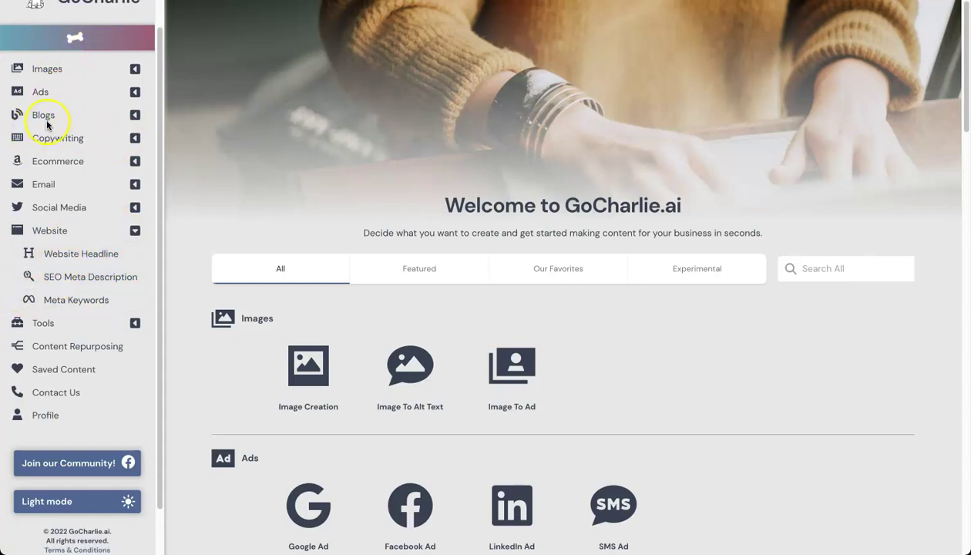
pyautogui.click(133, 228)
pyautogui.click(134, 270)
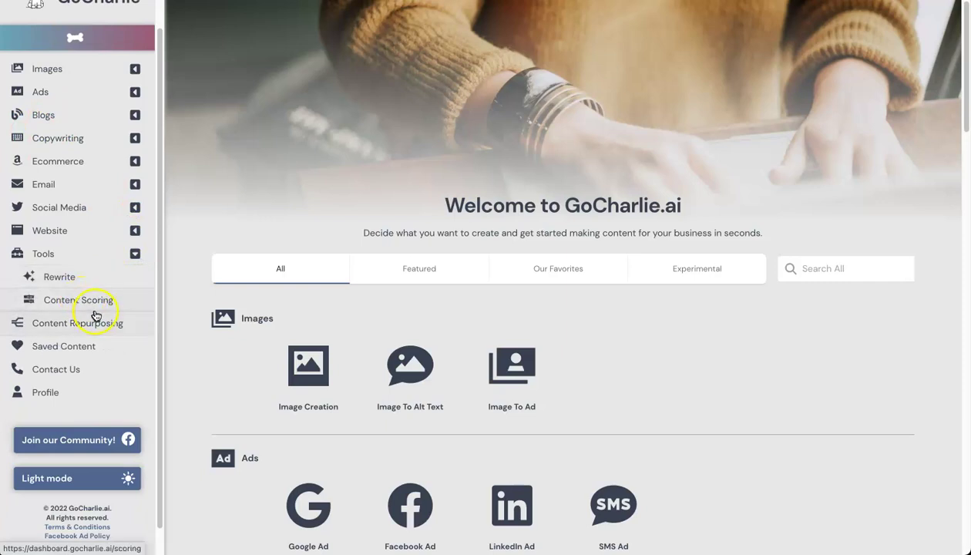
pyautogui.click(134, 256)
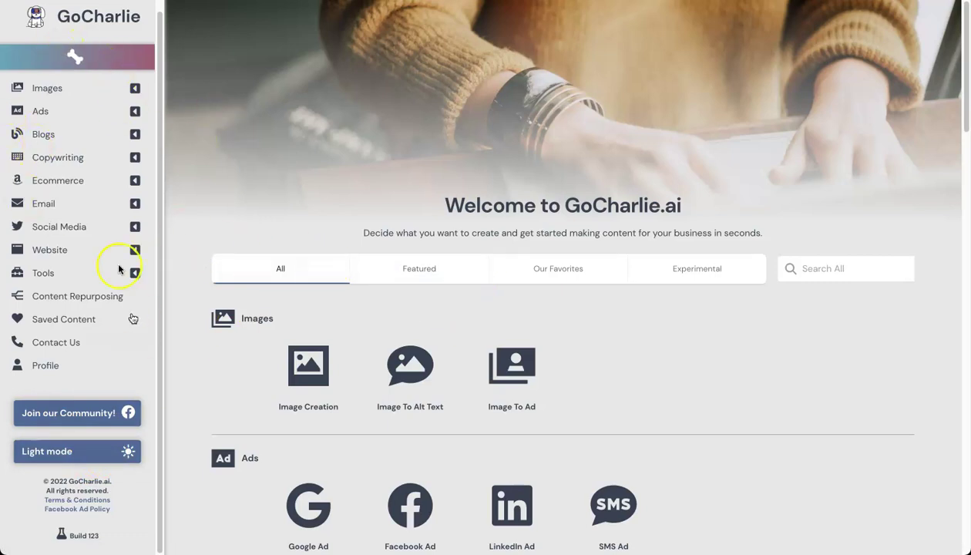
# Step: Skim the dashboard's complete overview of content tools and return to its start
pyautogui.scroll(-8, 411, 375)
pyautogui.scroll(-15, 413, 381)
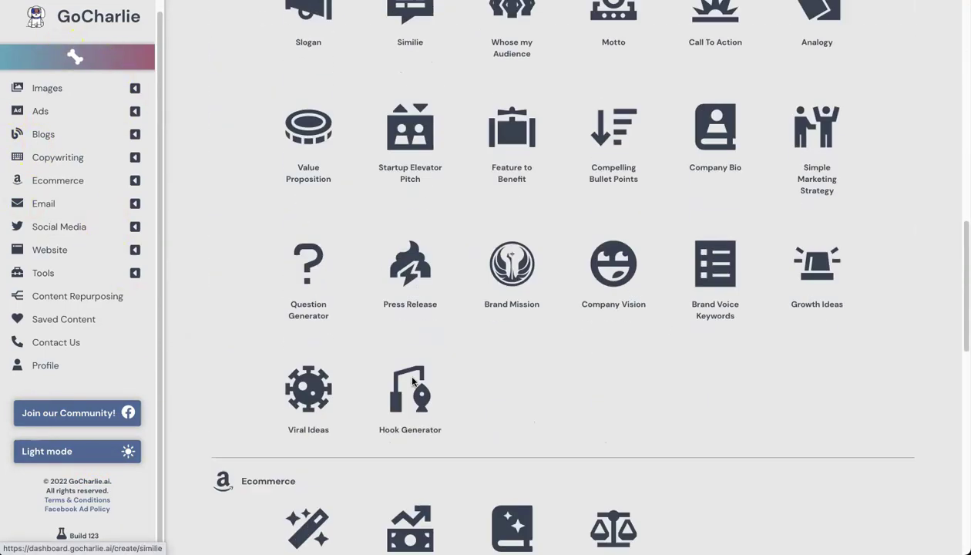
pyautogui.scroll(20, 410, 383)
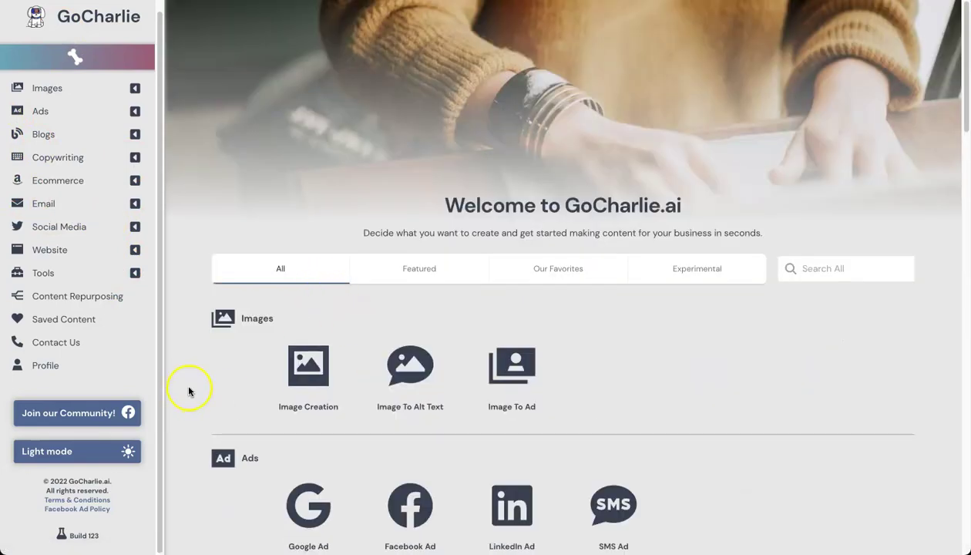
# Step: Open the Image Creation tool from the Images section and go to its image description field
pyautogui.scroll(-3, 331, 441)
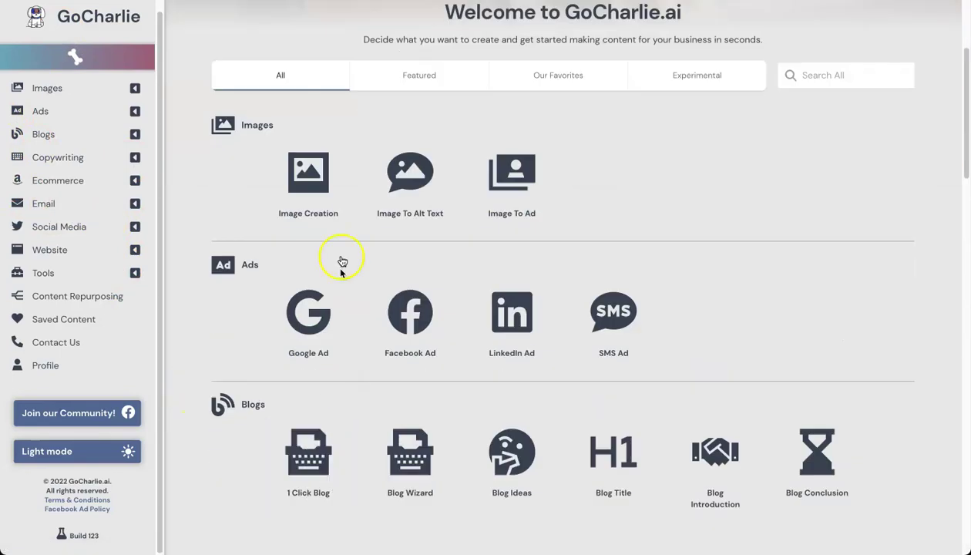
pyautogui.click(323, 174)
pyautogui.click(355, 153)
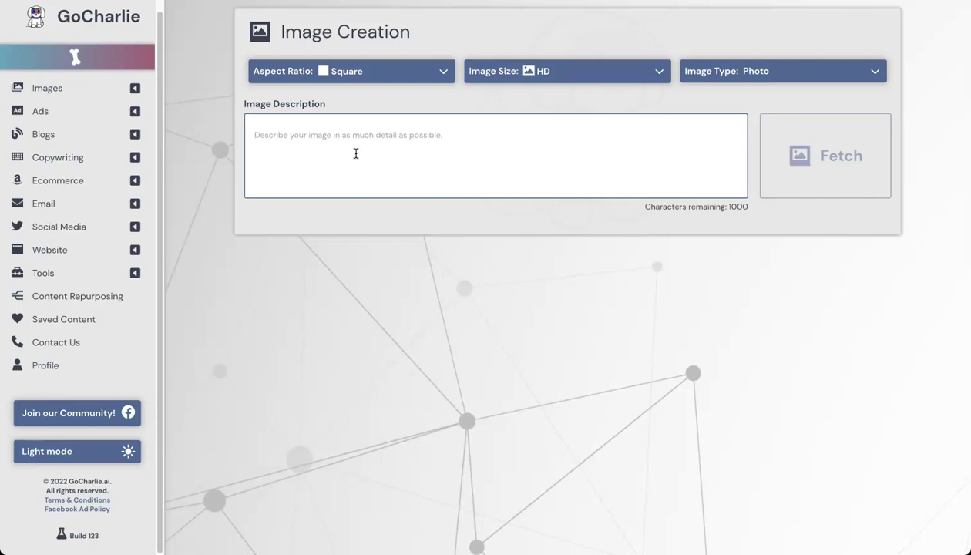
# Step: Review the aspect ratio, image size and image type choices, trying Art and returning the type to Photo
pyautogui.click(423, 73)
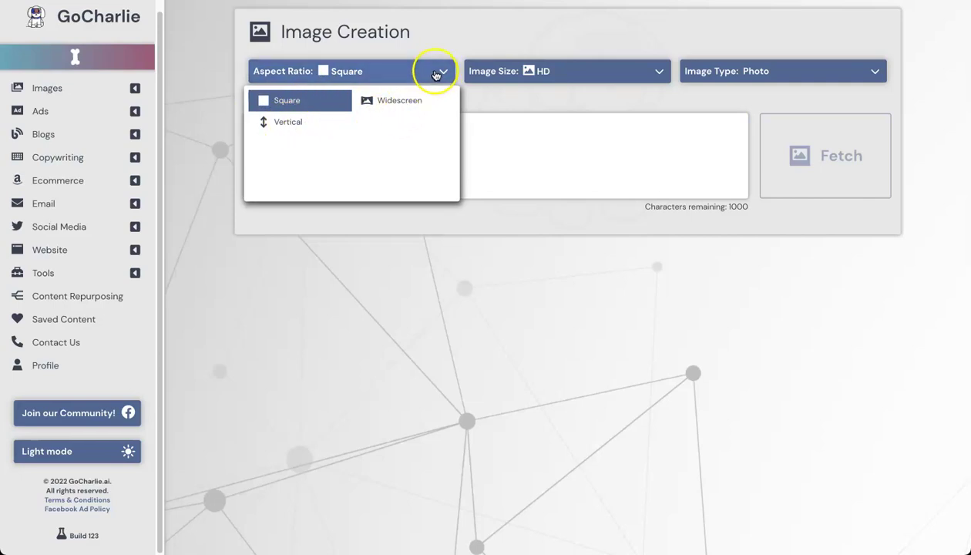
pyautogui.click(435, 75)
pyautogui.click(643, 72)
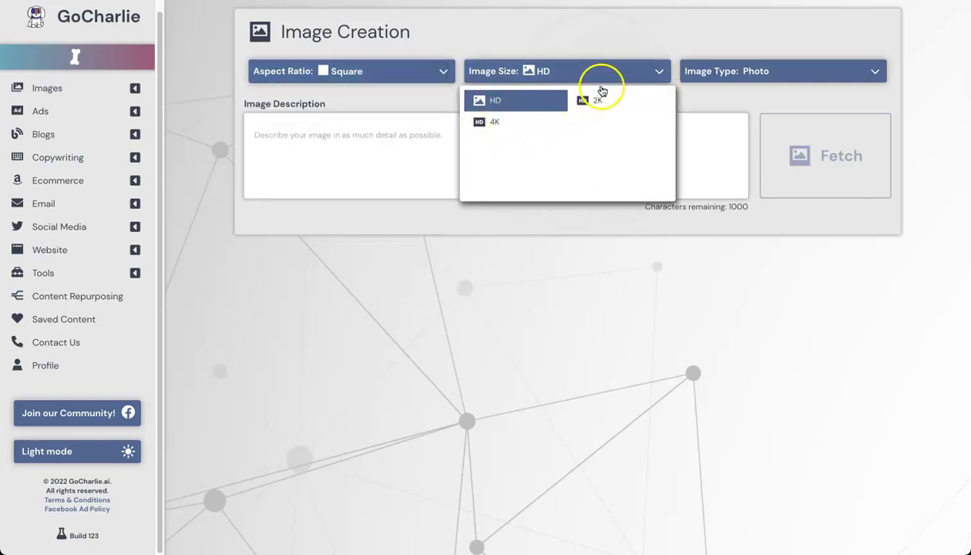
pyautogui.click(629, 70)
pyautogui.click(784, 68)
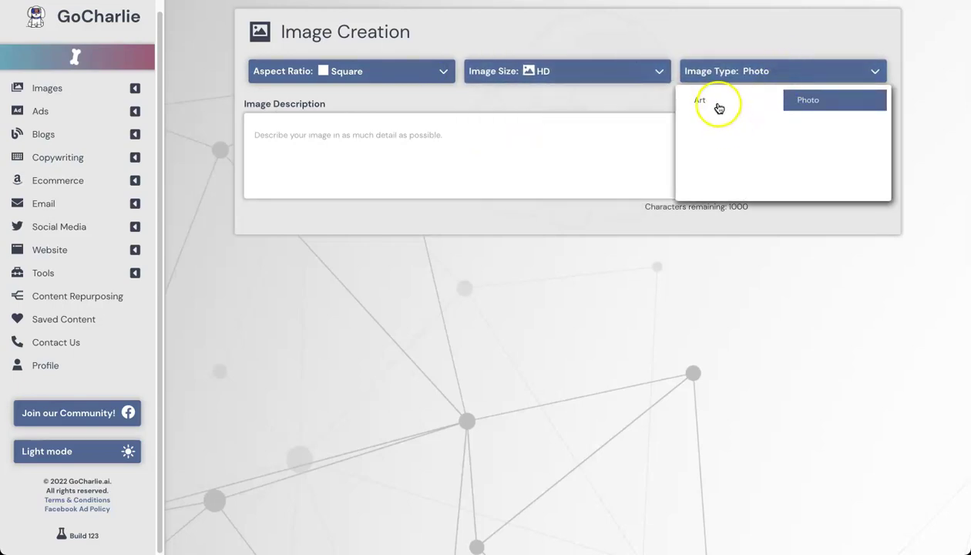
pyautogui.click(721, 106)
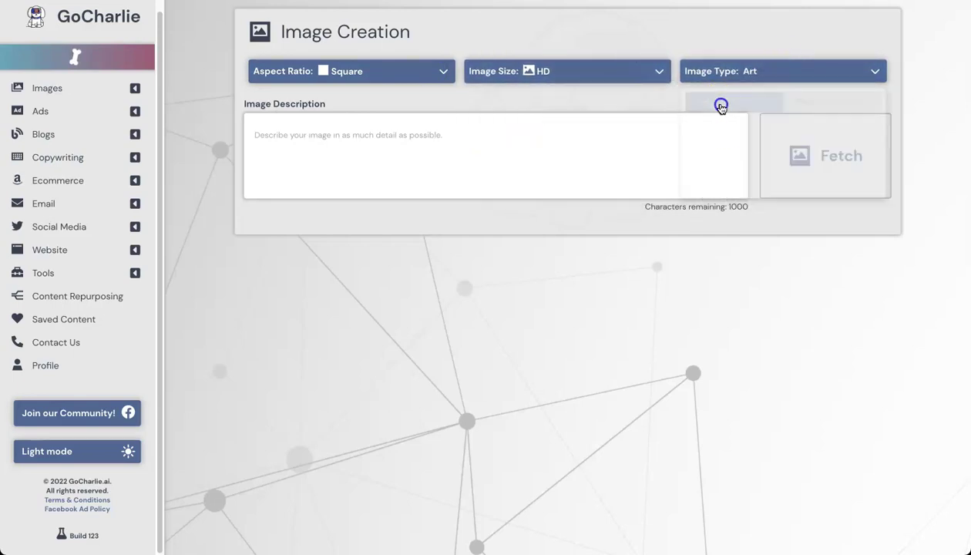
pyautogui.click(758, 83)
pyautogui.click(789, 99)
# Step: Generate a square HD photo from the description "An elephant king inside of a distopian world"
pyautogui.click(517, 135)
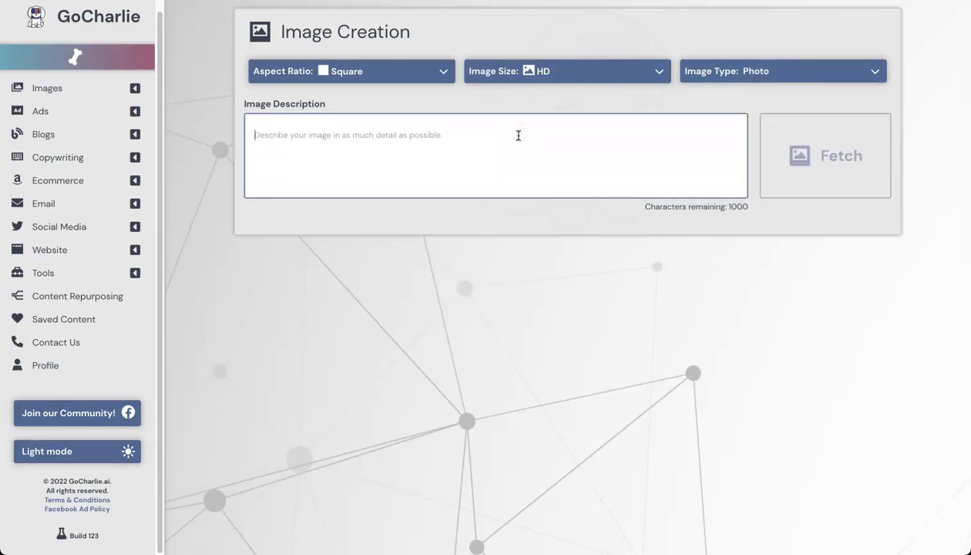
pyautogui.write('An eleh')
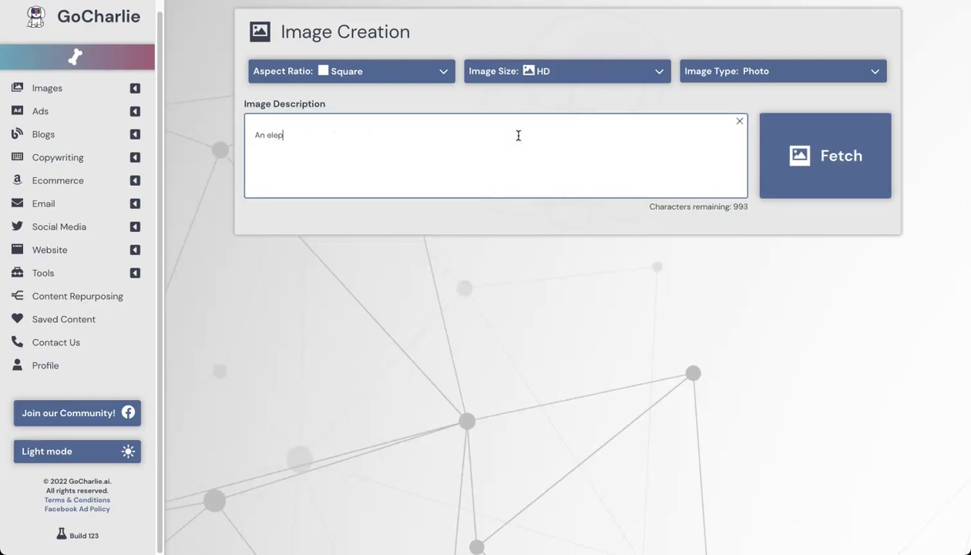
pyautogui.write('hant king inside of a distopian world')
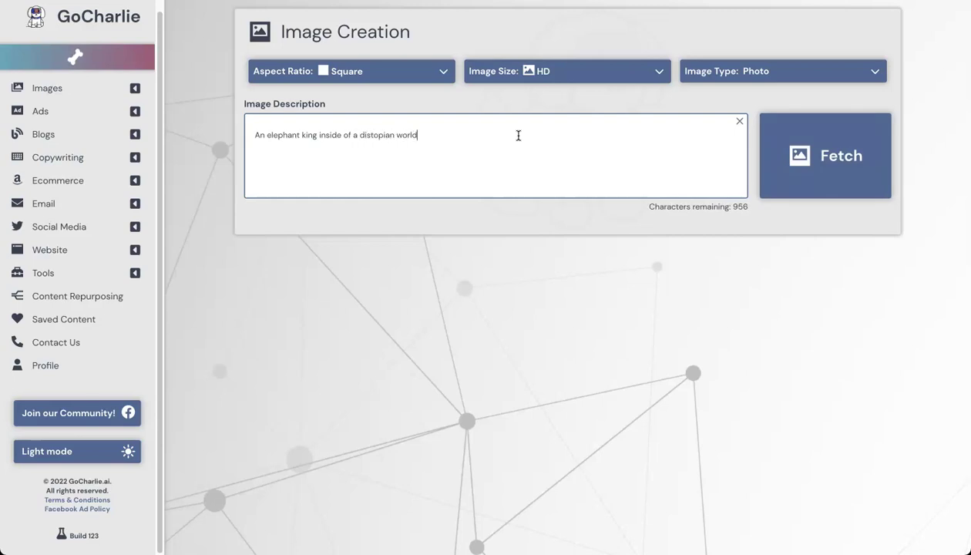
pyautogui.click(552, 147)
pyautogui.click(823, 159)
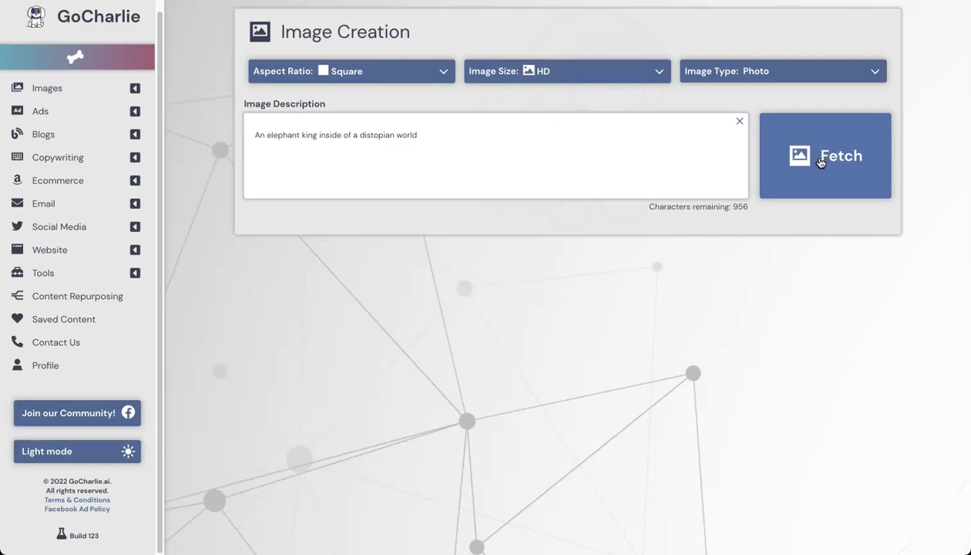
pyautogui.click(813, 149)
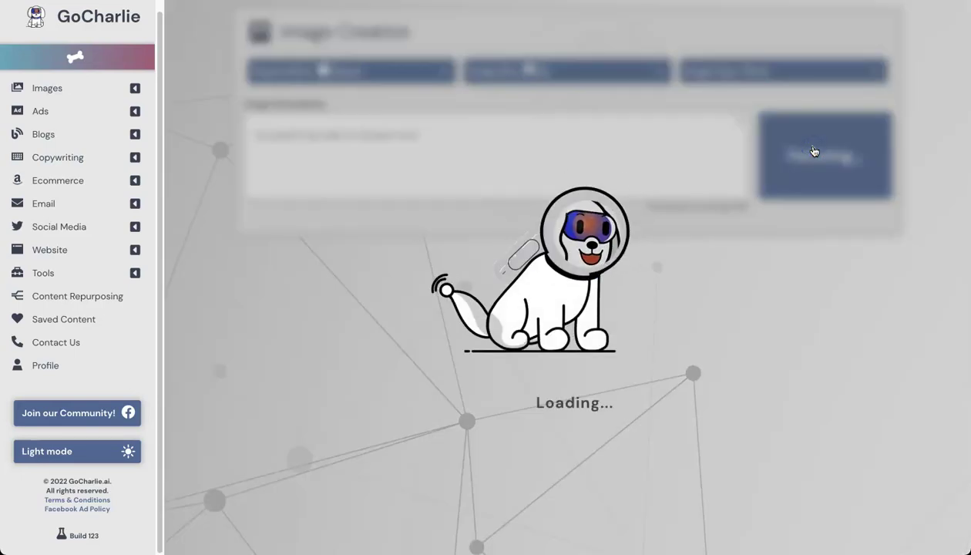
pyautogui.click(798, 29)
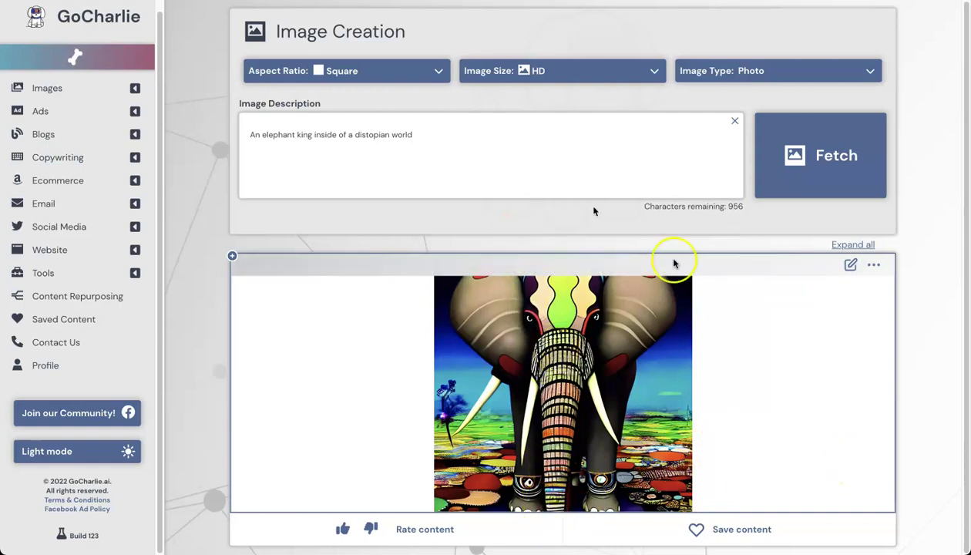
# Step: Save the generated elephant image and try giving it a positive rating
pyautogui.moveTo(433, 135); pyautogui.dragTo(207, 126)
pyautogui.click(520, 202)
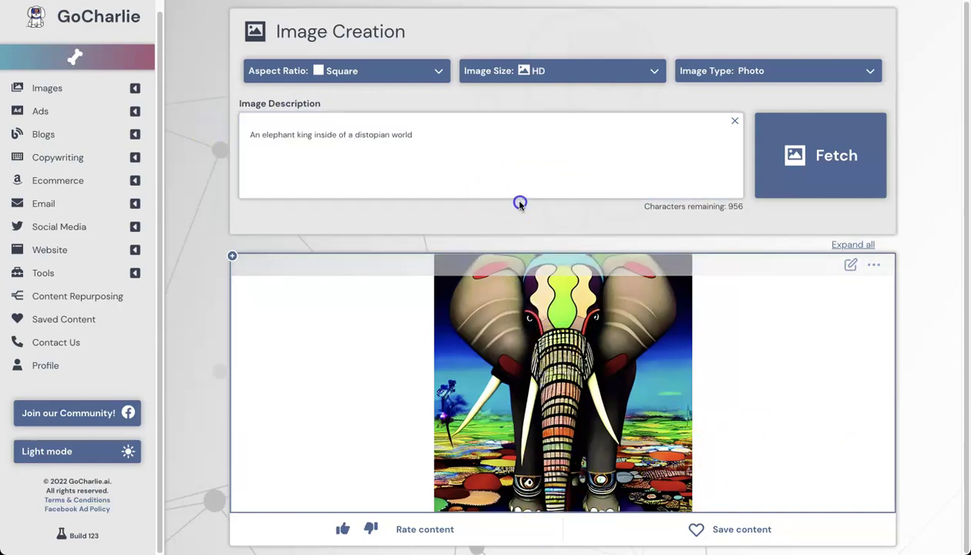
pyautogui.click(686, 528)
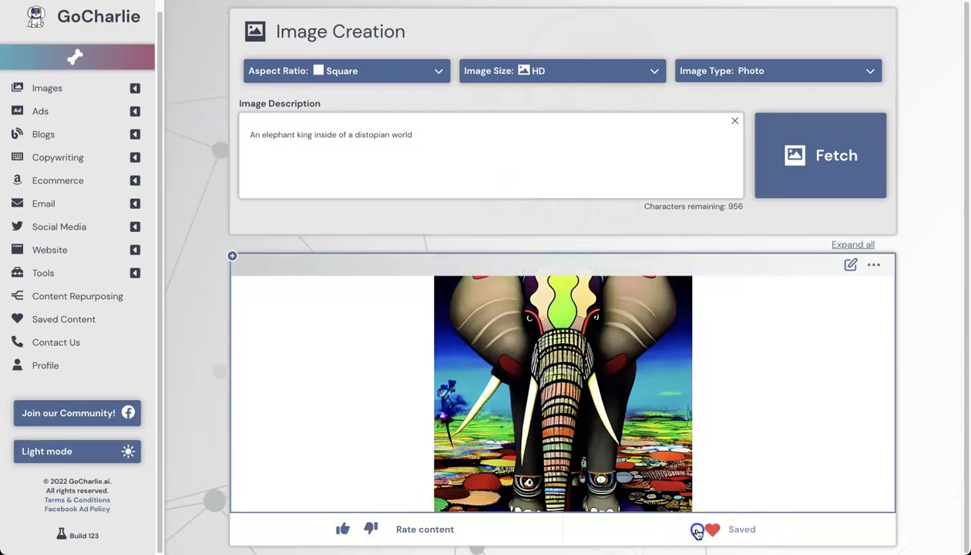
pyautogui.click(343, 530)
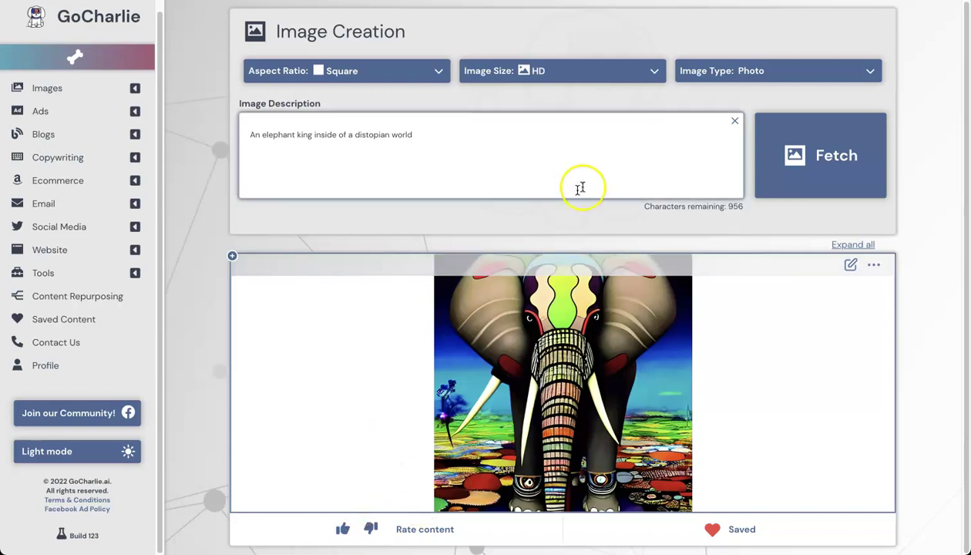
pyautogui.tripleClick(500, 125)
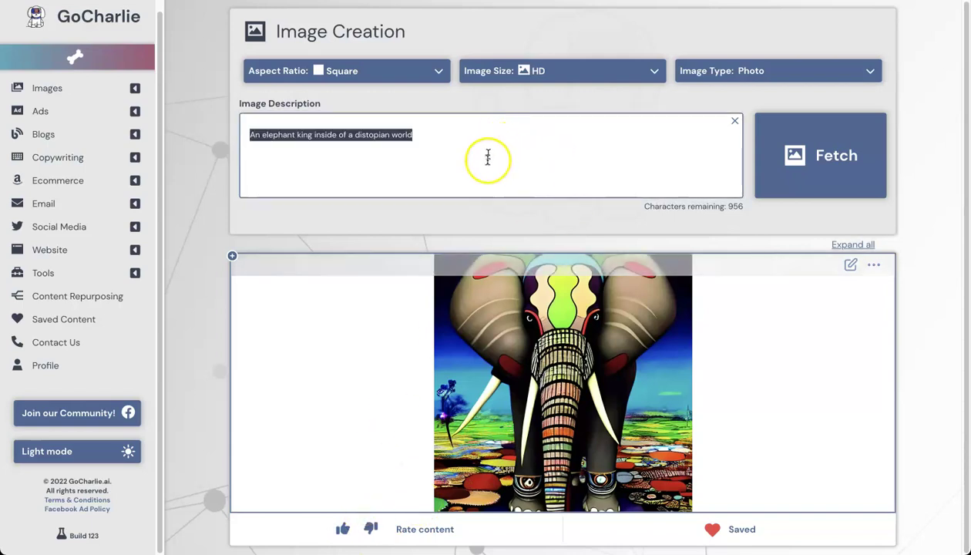
# Step: Download the generated elephant image and dismiss the browser's download bar
pyautogui.click(852, 267)
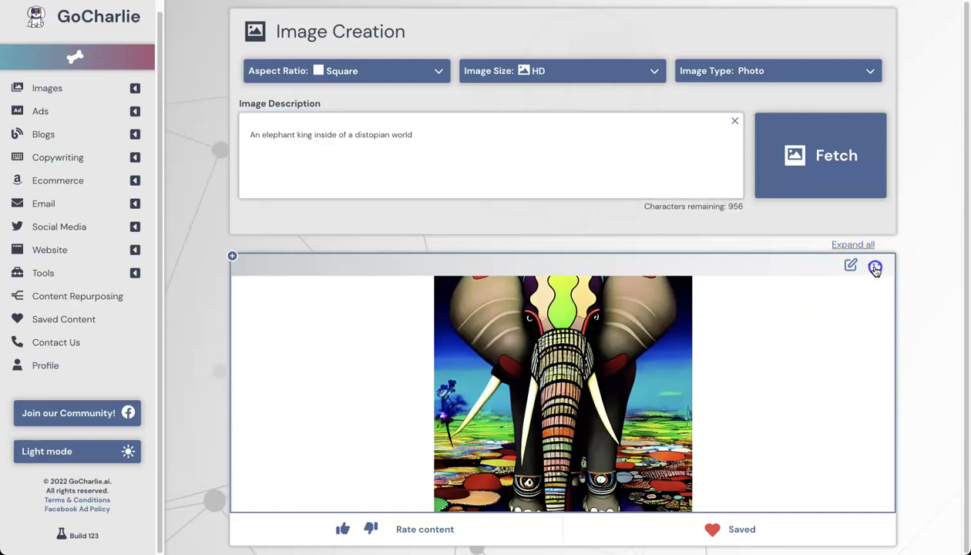
pyautogui.click(874, 266)
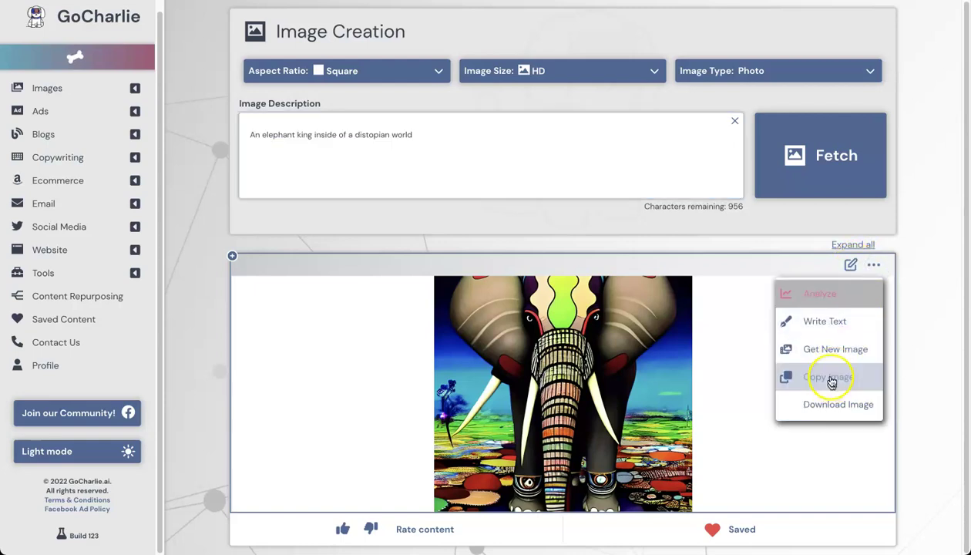
pyautogui.click(805, 403)
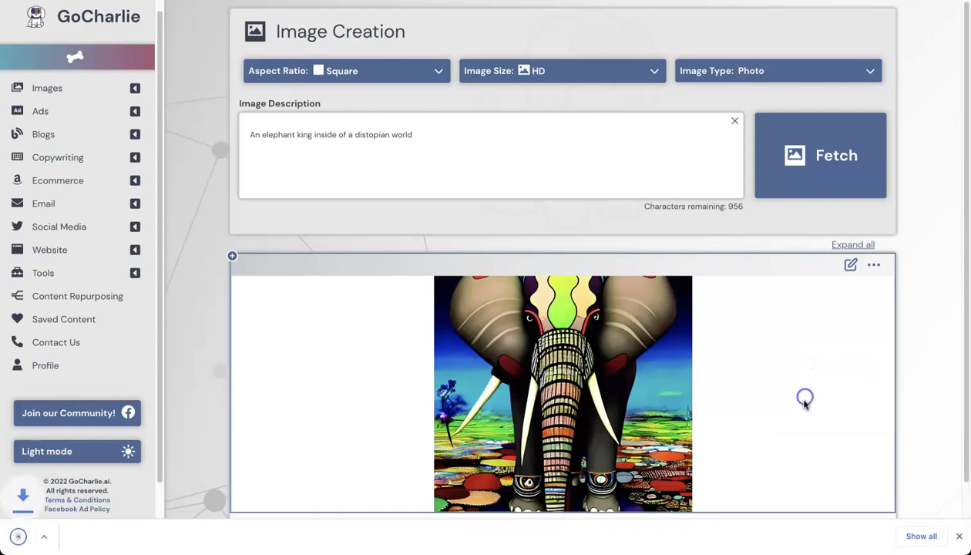
pyautogui.click(956, 537)
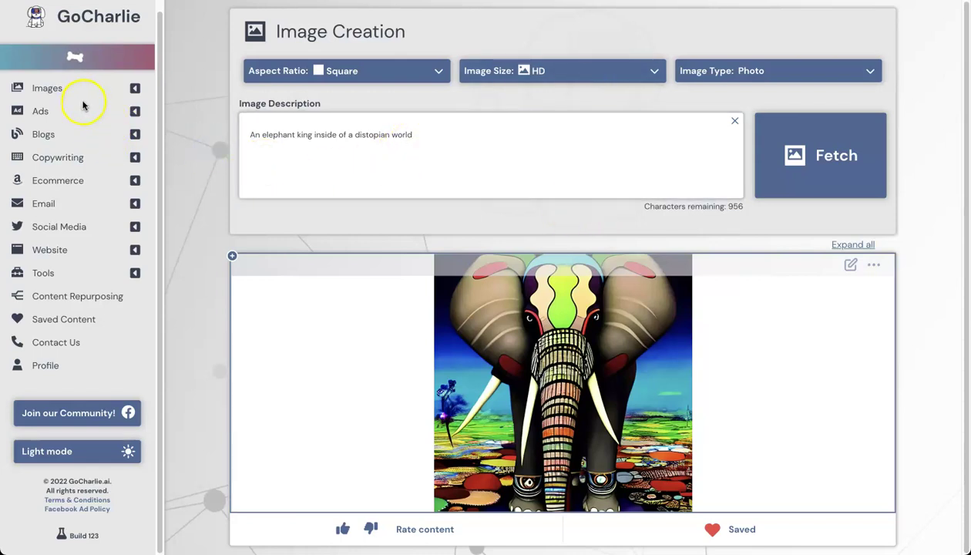
# Step: Expand the Blogs category and open the 1 Click Blog tool
pyautogui.click(135, 135)
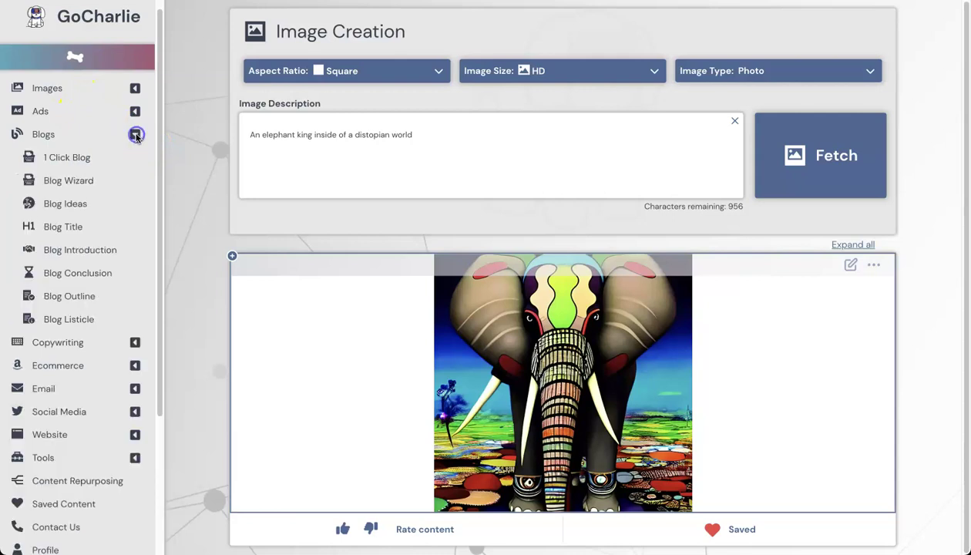
pyautogui.click(57, 156)
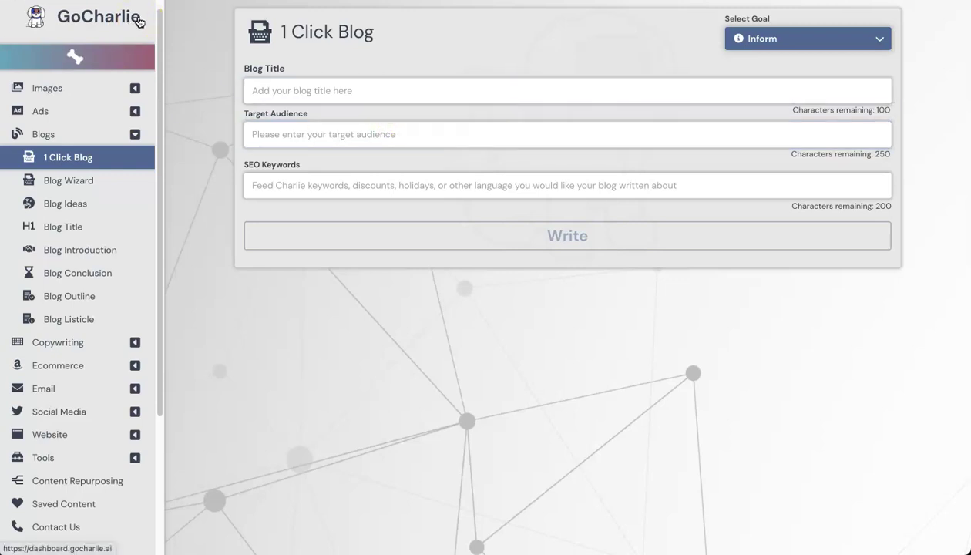
pyautogui.click(131, 37)
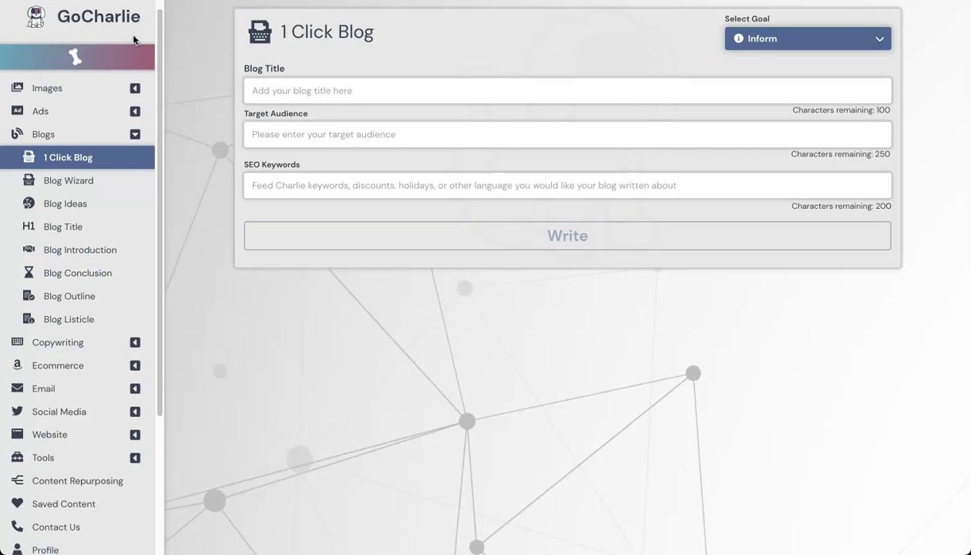
# Step: Enter "Top benefits for wearing decent running shoes" as the blog title
pyautogui.click(327, 90)
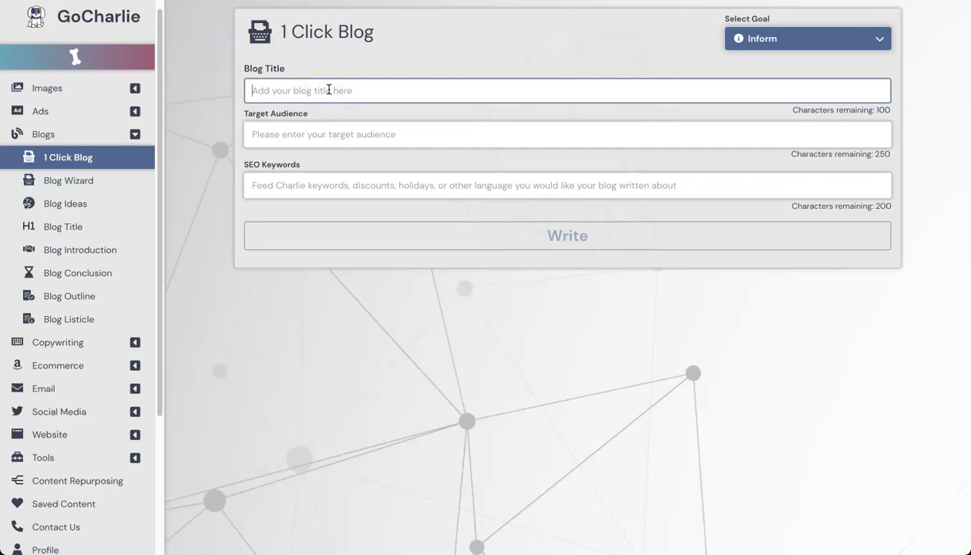
pyautogui.write('I')
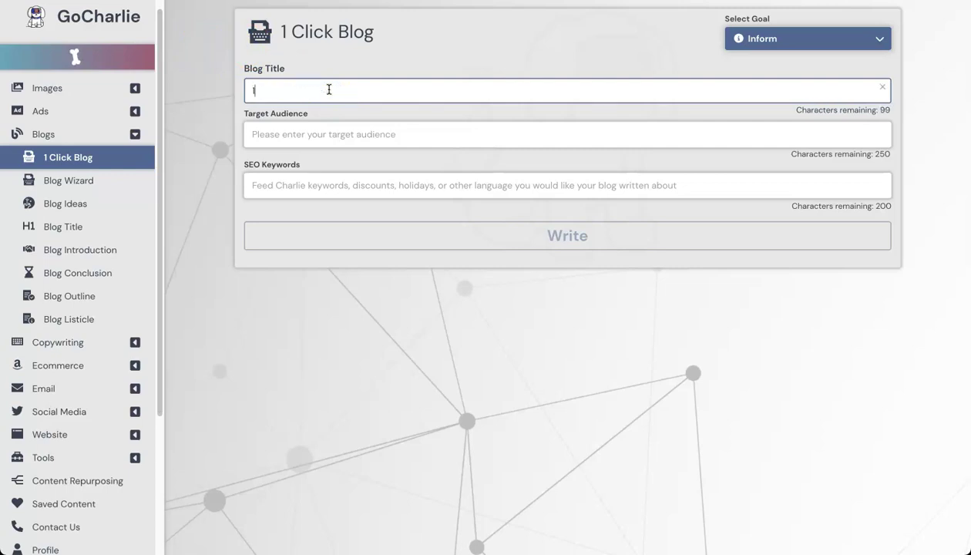
pyautogui.write('0')
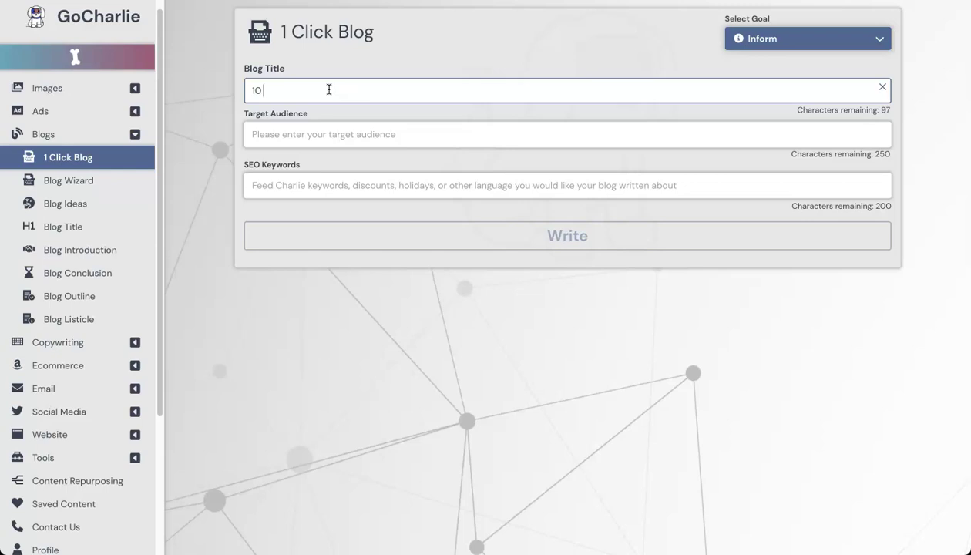
pyautogui.press('BackSpace')
pyautogui.press('BackSpace')
pyautogui.press('BackSpace')
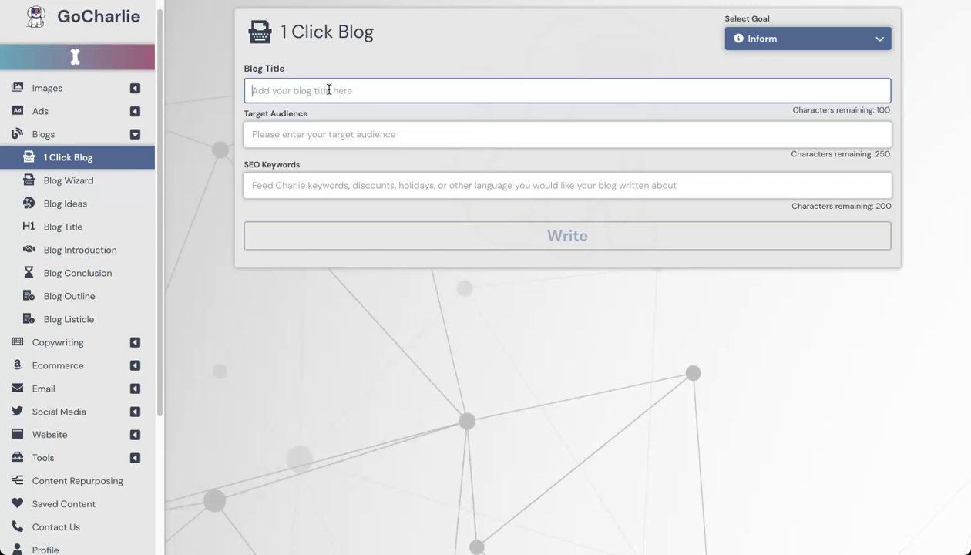
pyautogui.write('Top 10')
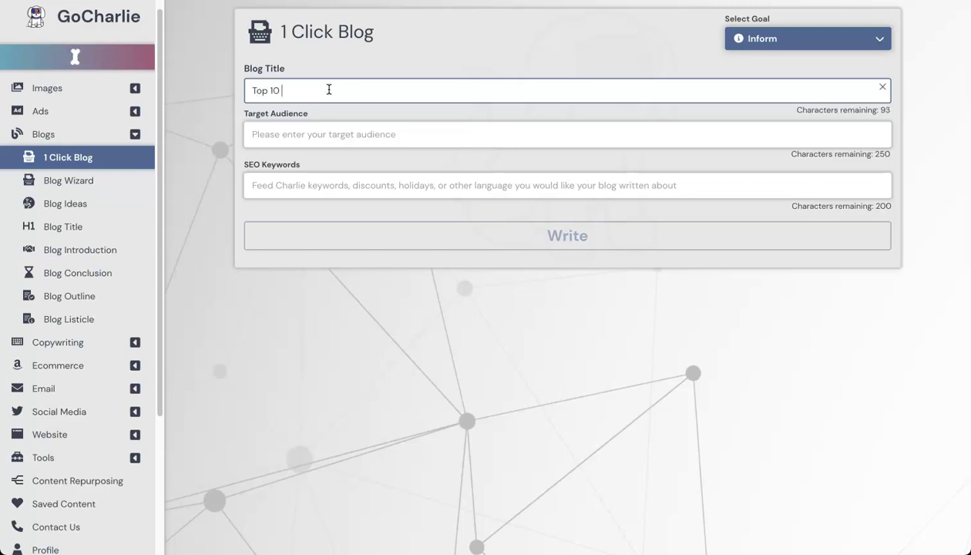
pyautogui.write('nefits for wearing decent running shoes')
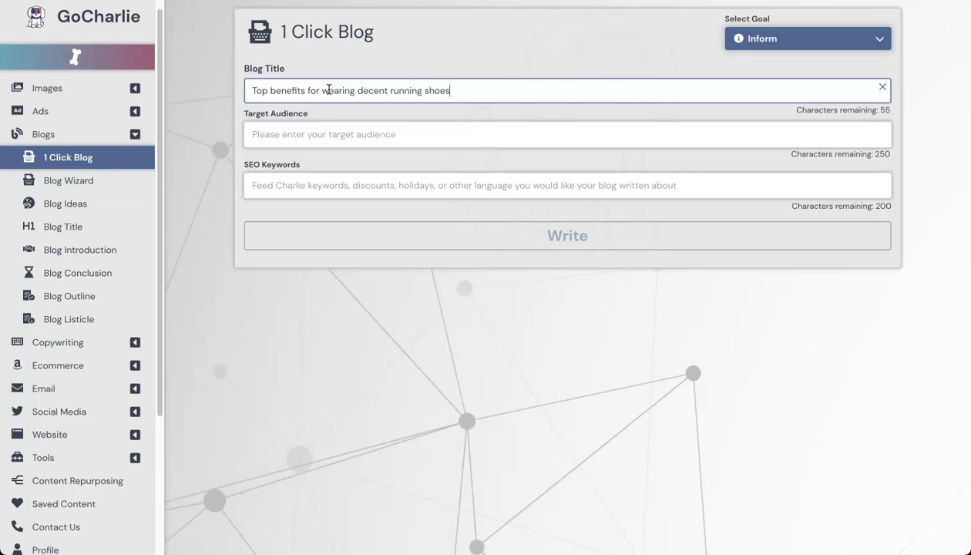
# Step: Set the blog's target audience to "people interested in fitness"
pyautogui.click(326, 142)
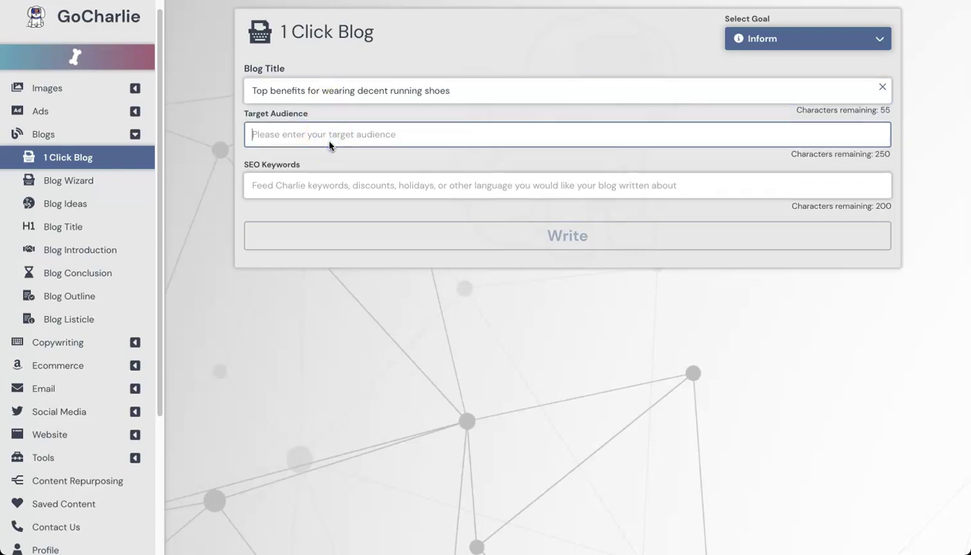
pyautogui.write('people')
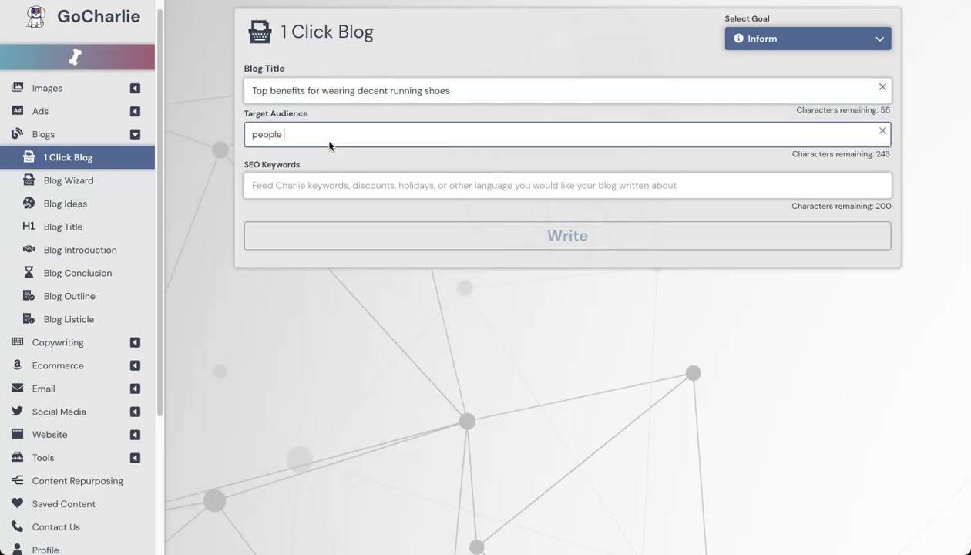
pyautogui.write(' interested in fitness')
# Step: Add the SEO keyword "benefits decent running shoes" and generate the blog post with the Inform goal
pyautogui.click(313, 190)
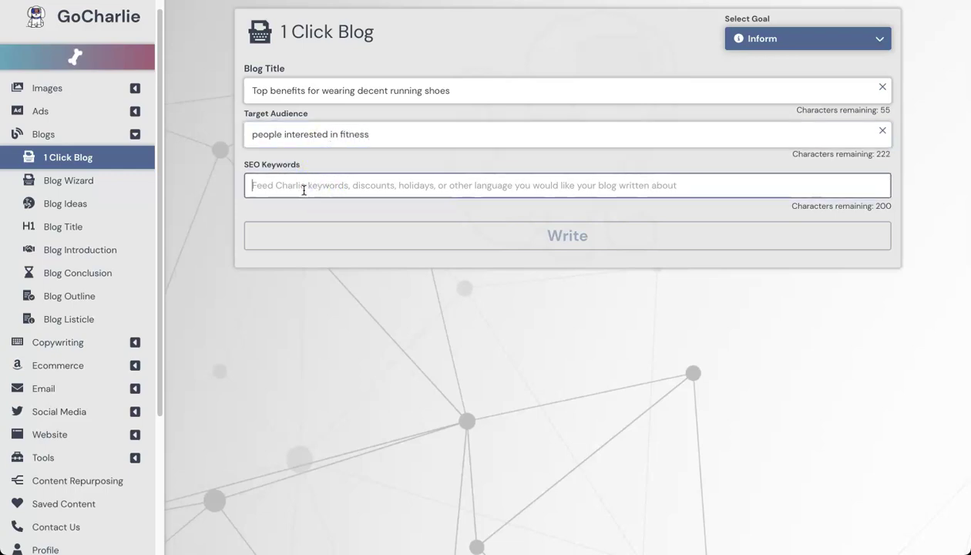
pyautogui.write('benefits')
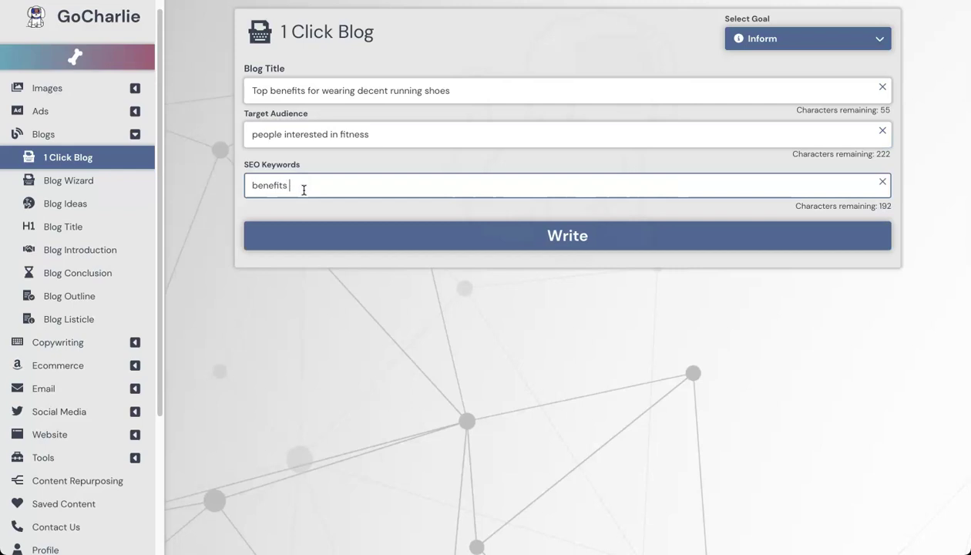
pyautogui.write(' decent running shoes')
pyautogui.click(379, 247)
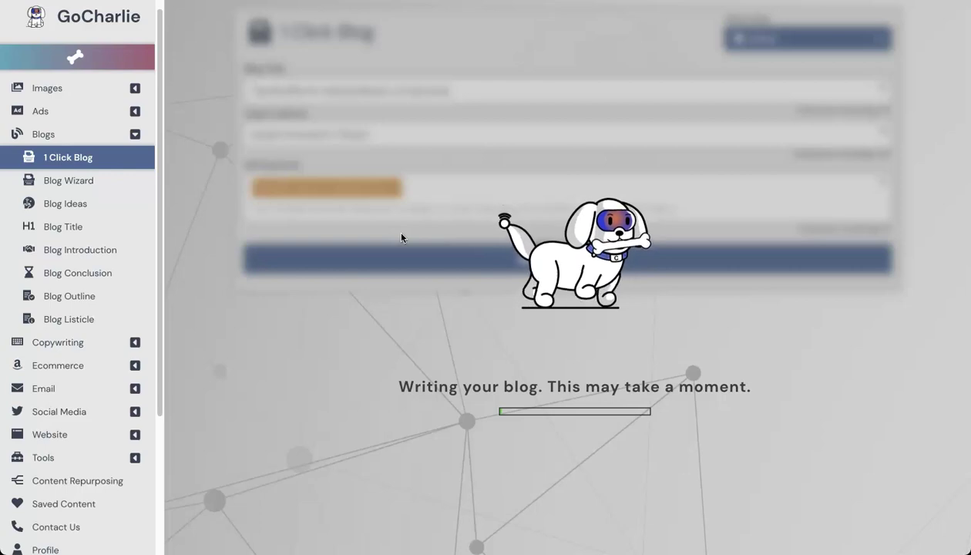
pyautogui.click(257, 122)
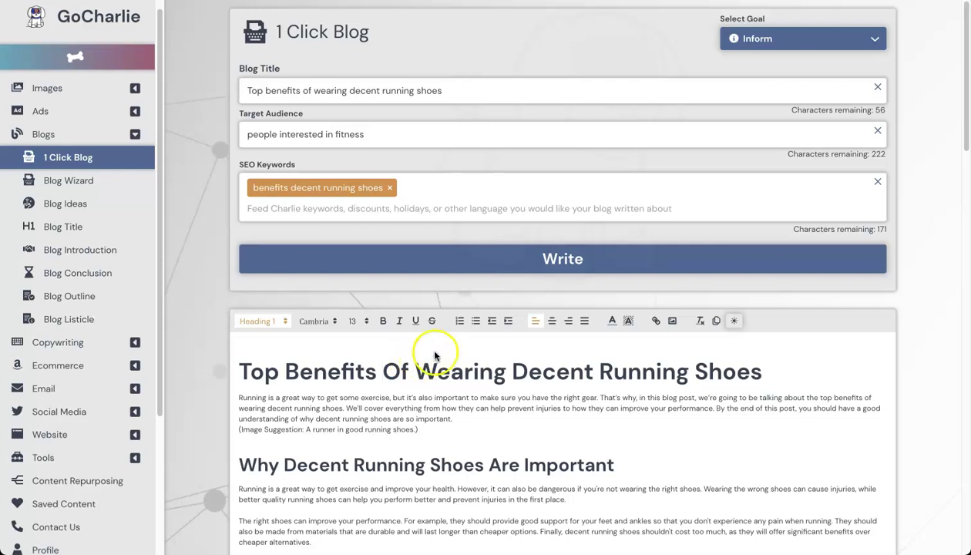
# Step: Examine the generated blog post's title, section headings and body from the opening through the To Summarize section
pyautogui.click(367, 372)
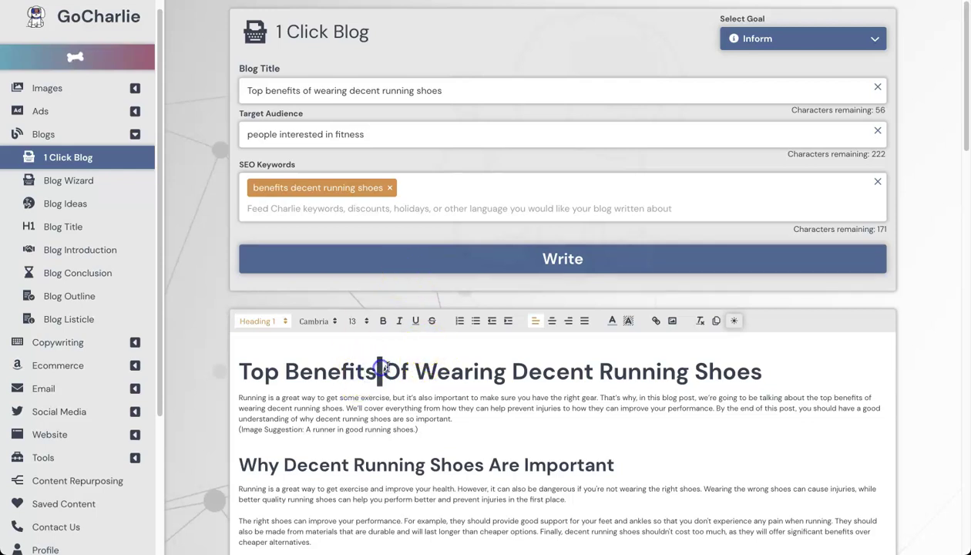
pyautogui.moveTo(383, 370); pyautogui.dragTo(409, 371)
pyautogui.click(409, 365)
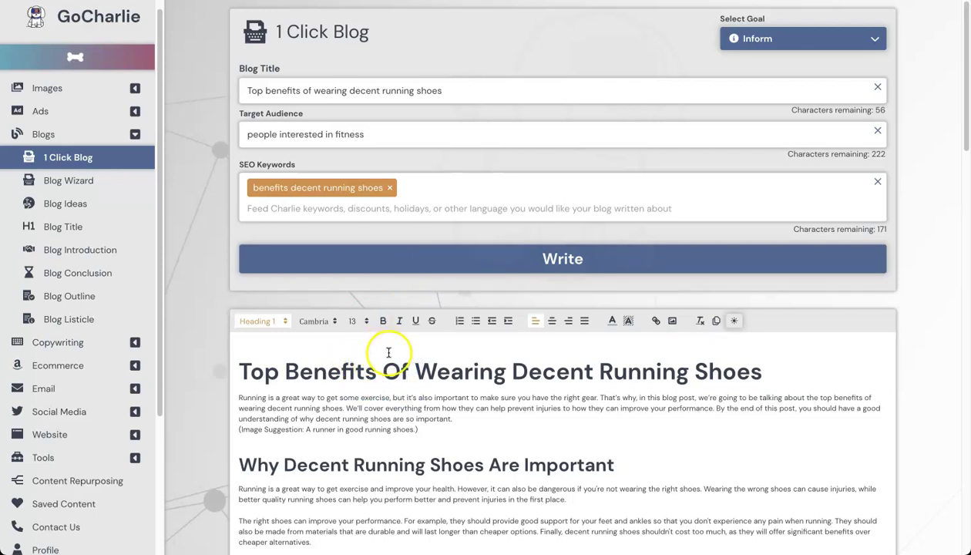
pyautogui.scroll(-3, 512, 393)
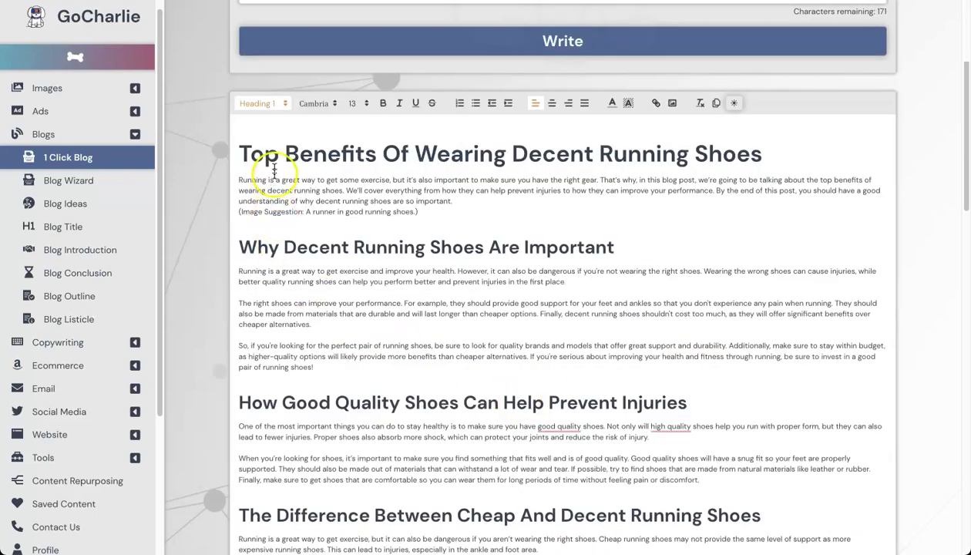
pyautogui.click(408, 150)
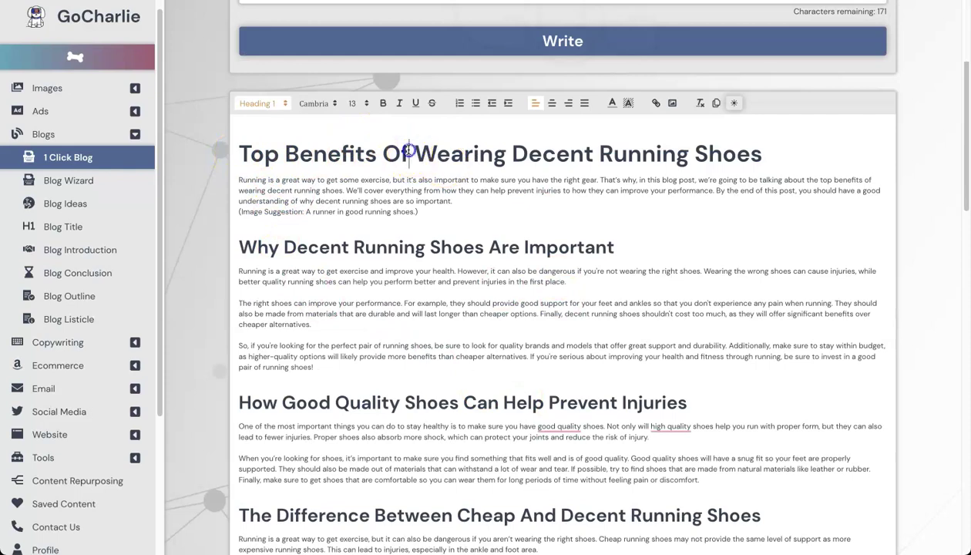
pyautogui.doubleClick(329, 244)
pyautogui.scroll(-1, 316, 239)
pyautogui.click(406, 224)
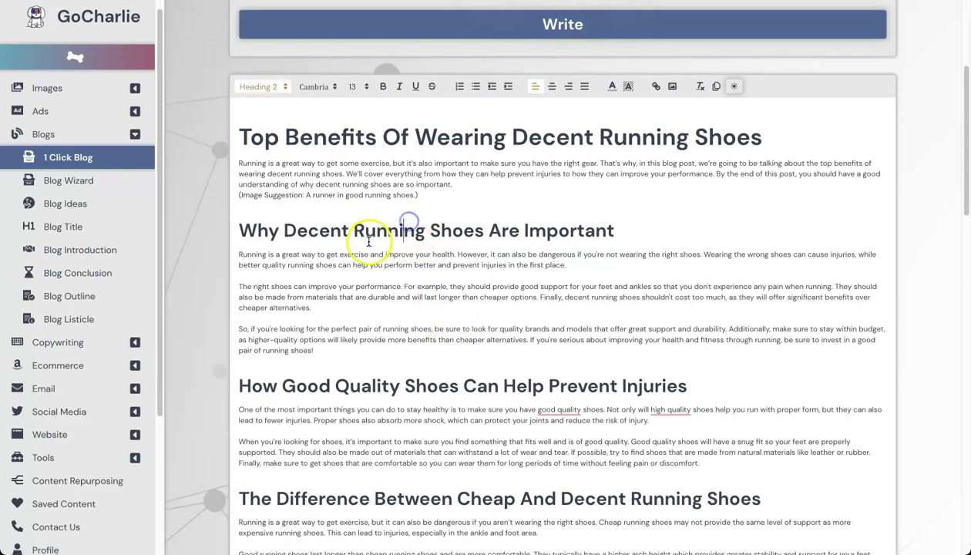
pyautogui.scroll(-1, 316, 482)
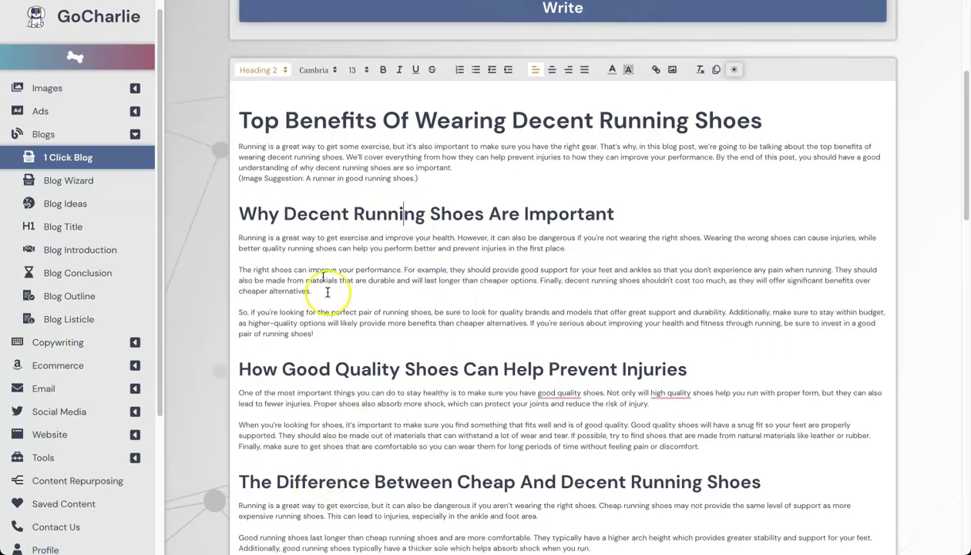
pyautogui.scroll(-5, 325, 385)
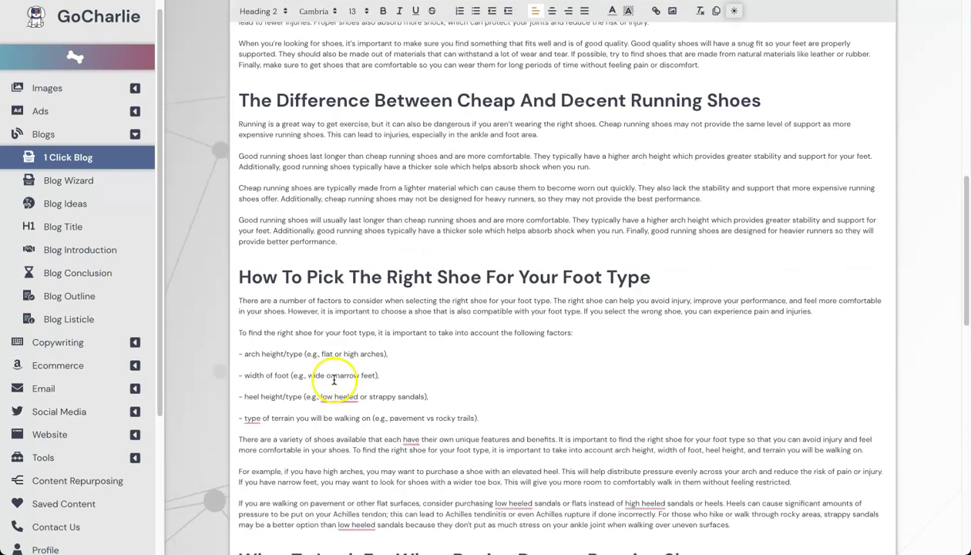
pyautogui.scroll(-10, 334, 379)
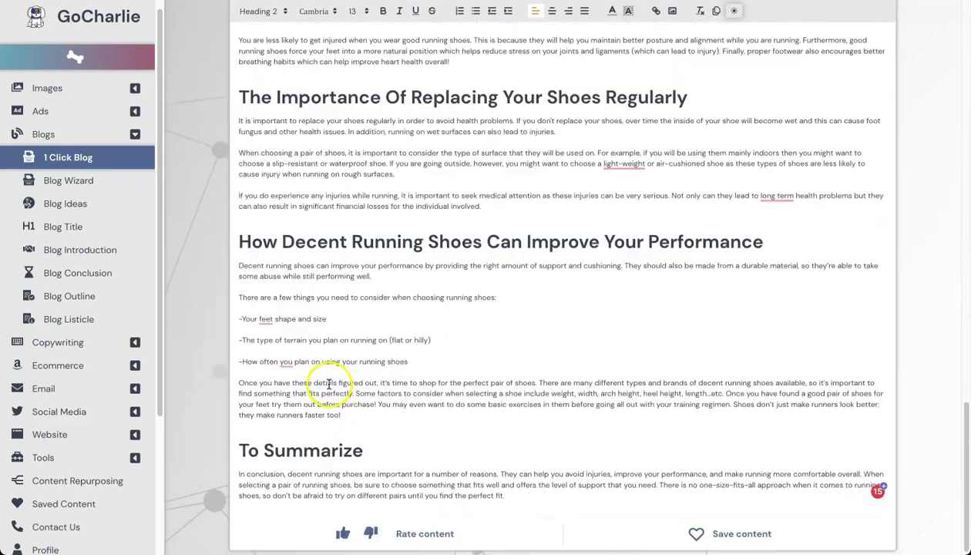
pyautogui.click(286, 447)
pyautogui.scroll(15, 451, 250)
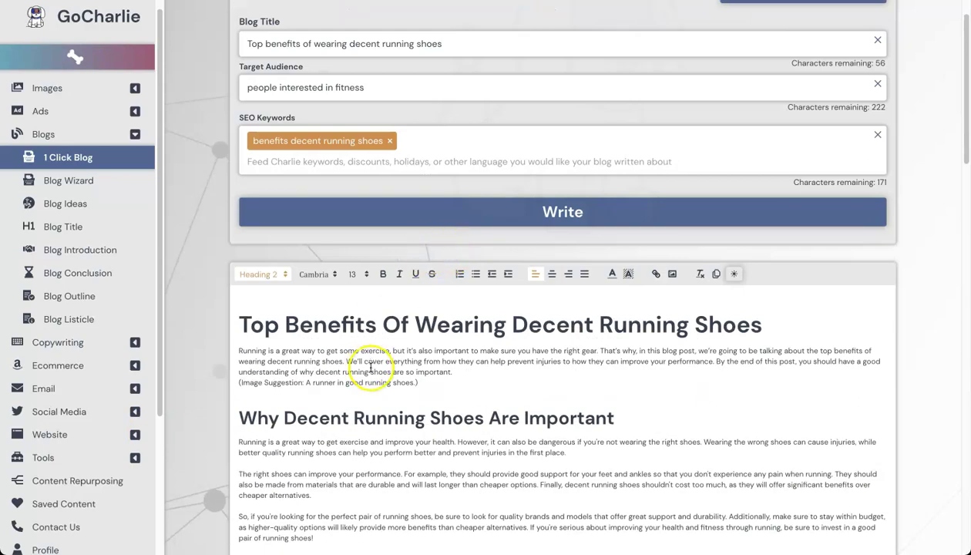
# Step: Skim the generated blog post from its introduction to its end to gauge its overall length
pyautogui.scroll(-2, 371, 367)
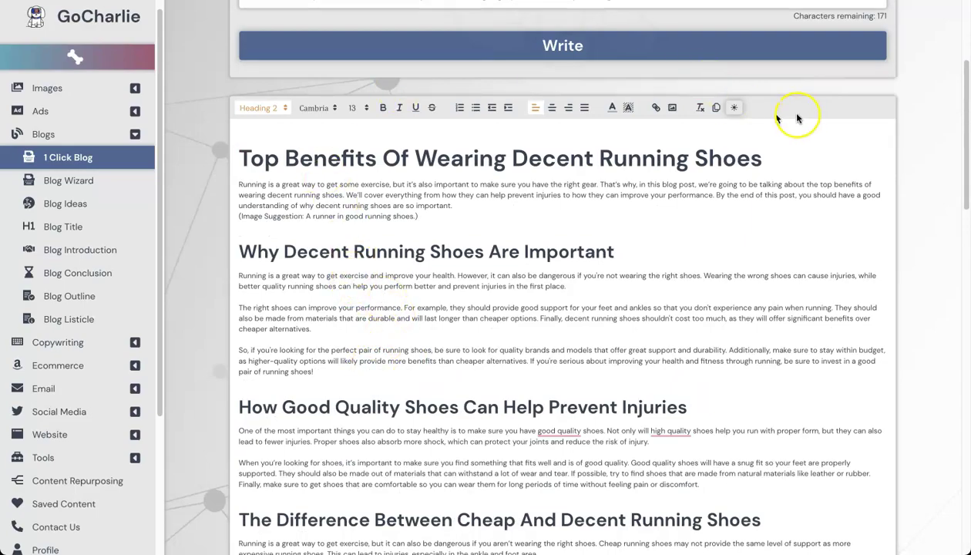
pyautogui.scroll(-3, 714, 178)
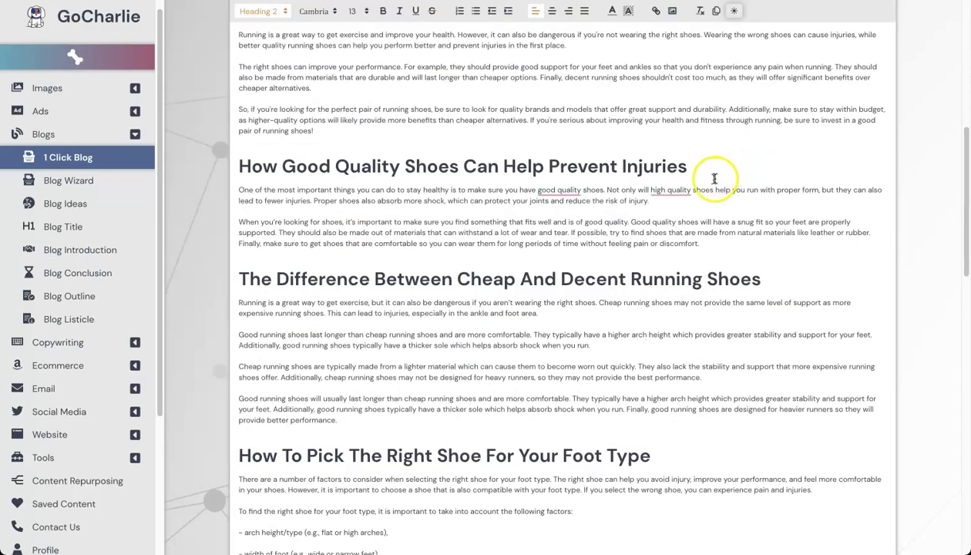
pyautogui.scroll(-10, 715, 178)
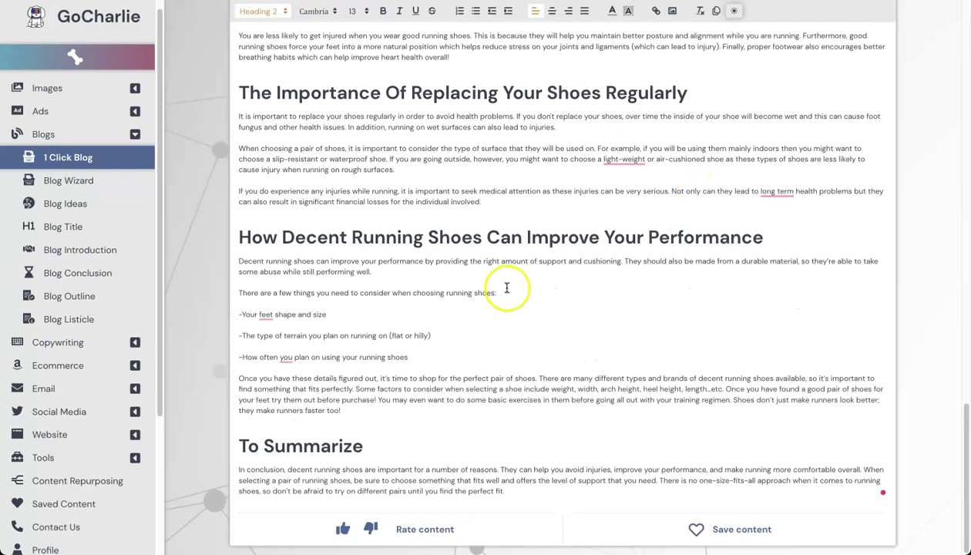
pyautogui.scroll(15, 463, 385)
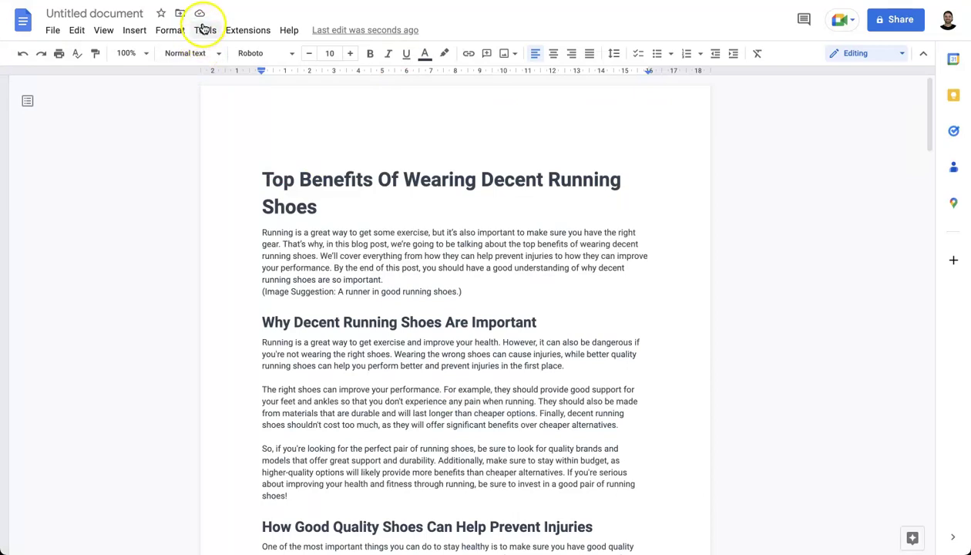
# Step: Switch to the Google Docs copy of the blog post and check its word count
pyautogui.click(205, 30)
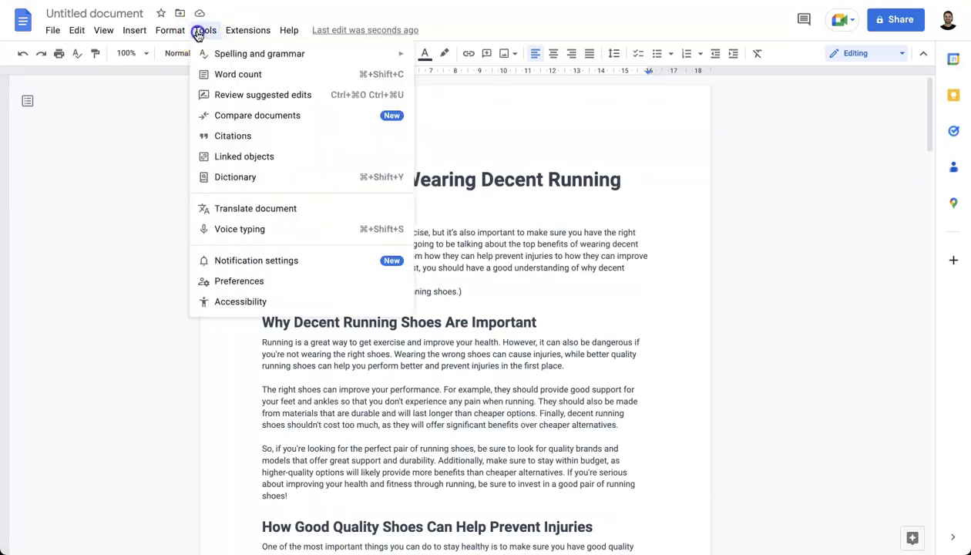
pyautogui.click(230, 74)
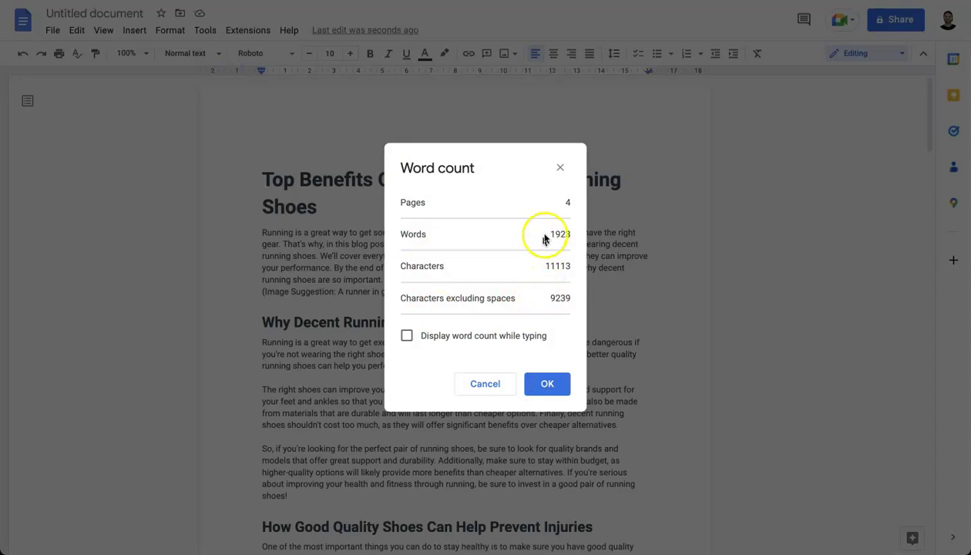
pyautogui.tripleClick(568, 233)
pyautogui.click(571, 244)
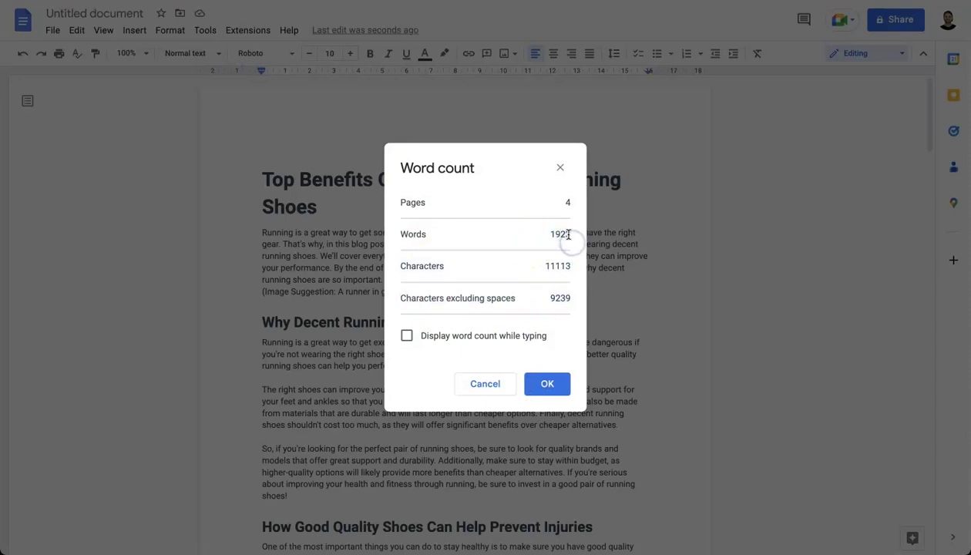
pyautogui.click(561, 167)
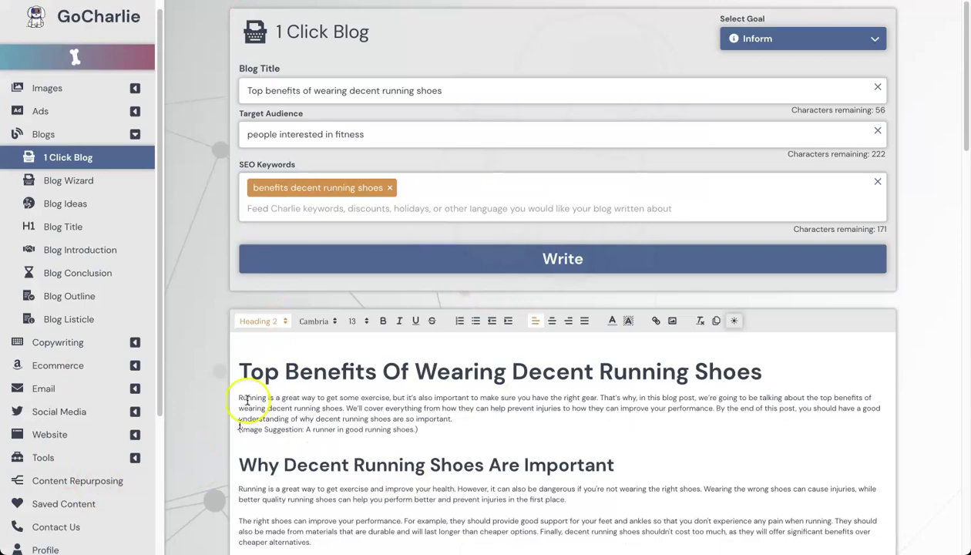
# Step: Return to GoCharlie and review the complete blog post against the entered title, audience and SEO keyword
pyautogui.scroll(-15, 347, 362)
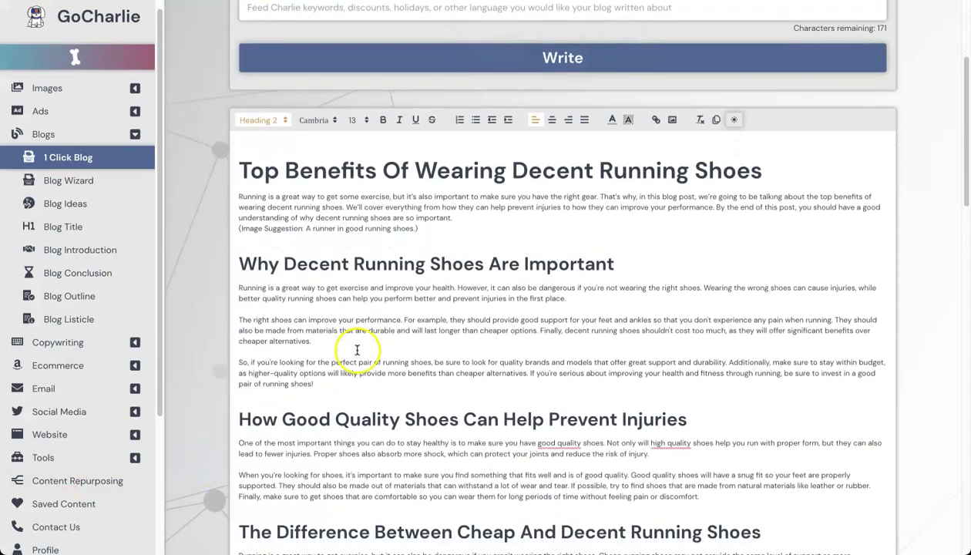
pyautogui.scroll(-3, 363, 349)
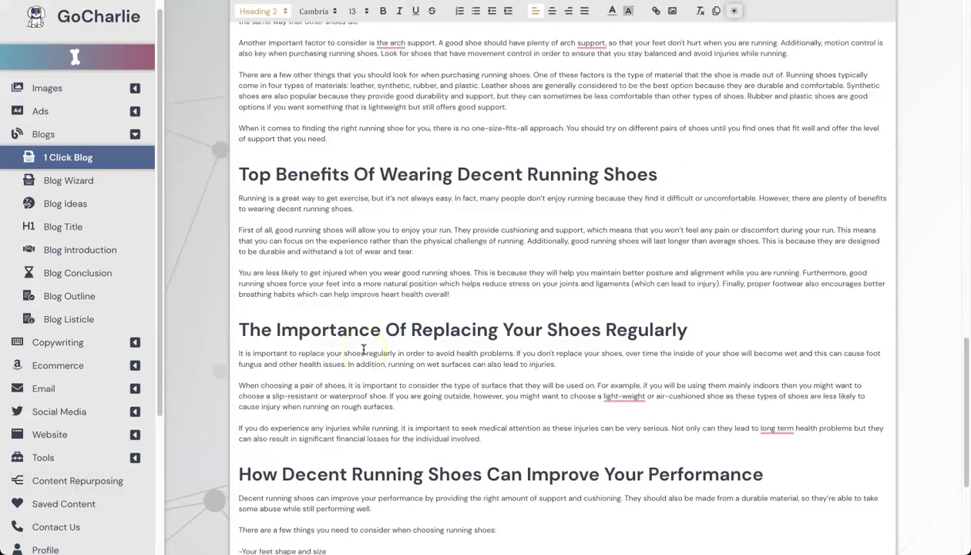
pyautogui.scroll(-3, 479, 347)
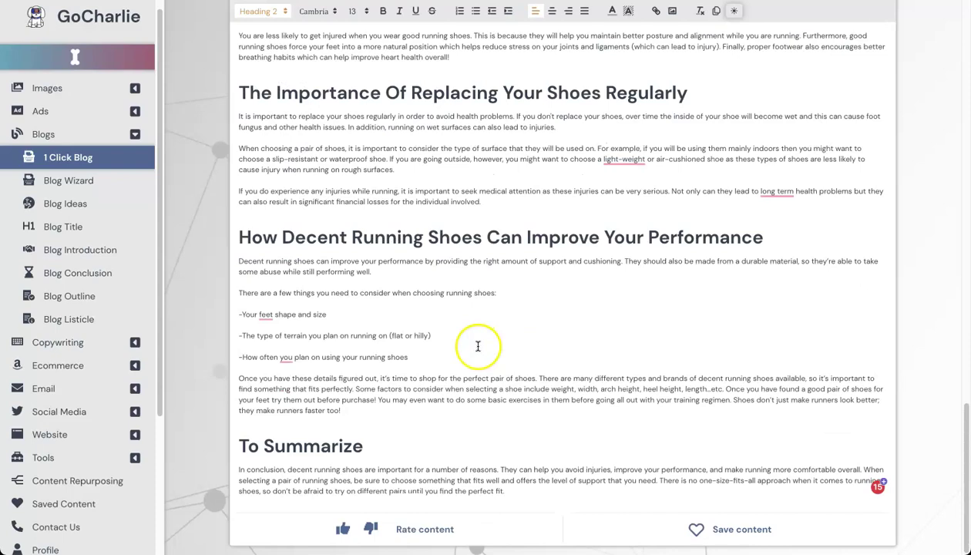
pyautogui.scroll(10, 475, 367)
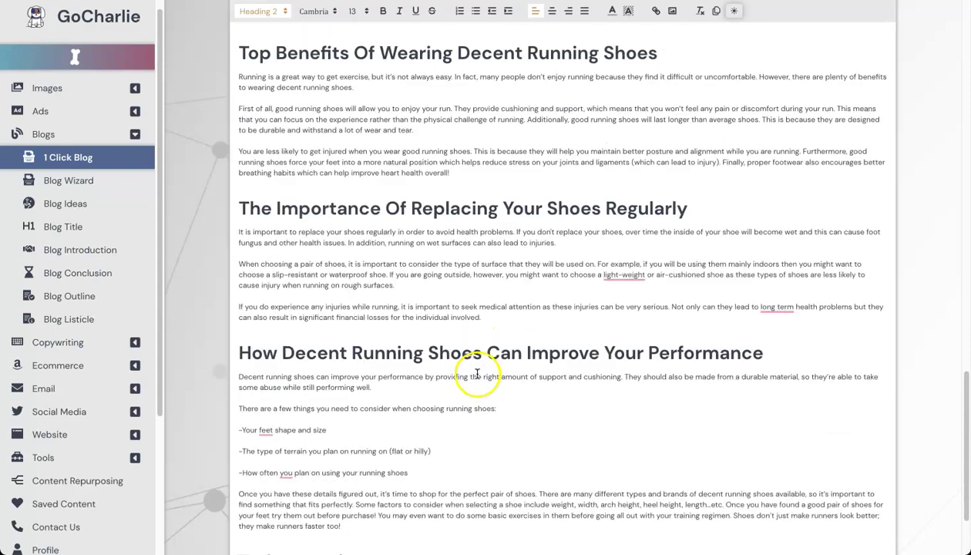
pyautogui.scroll(2, 476, 375)
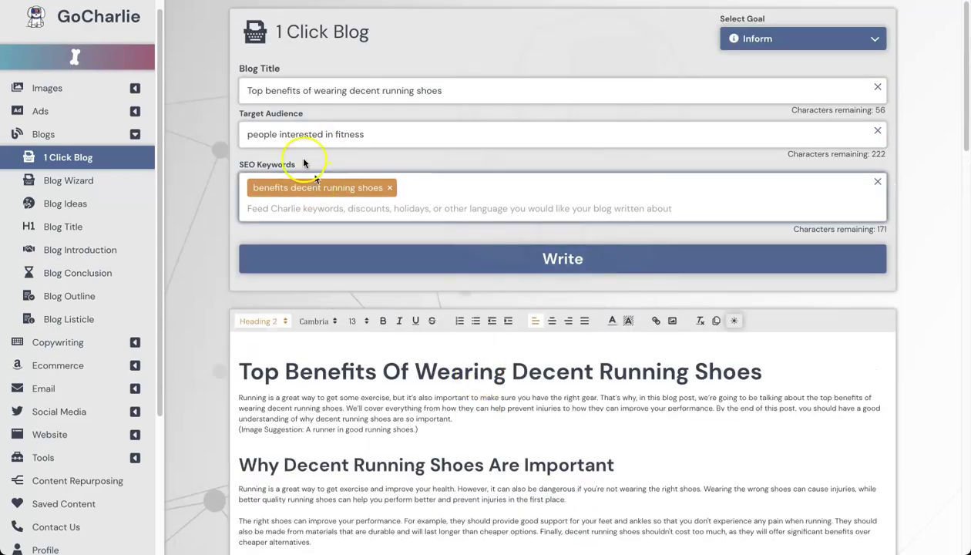
# Step: Inspect the Grammarly suggestion for "good quality" and check the other grammar marks throughout the blog post
pyautogui.scroll(-4, 528, 429)
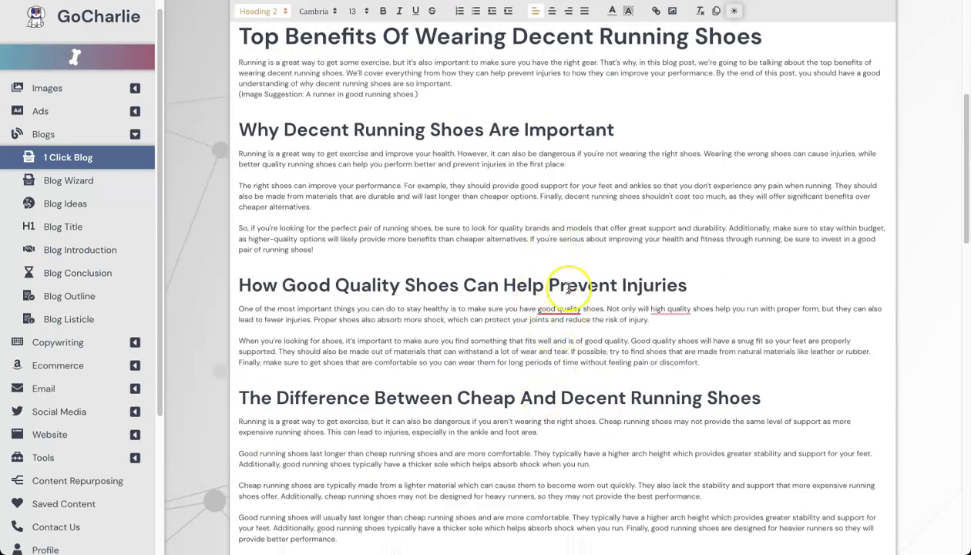
pyautogui.moveTo(550, 318)
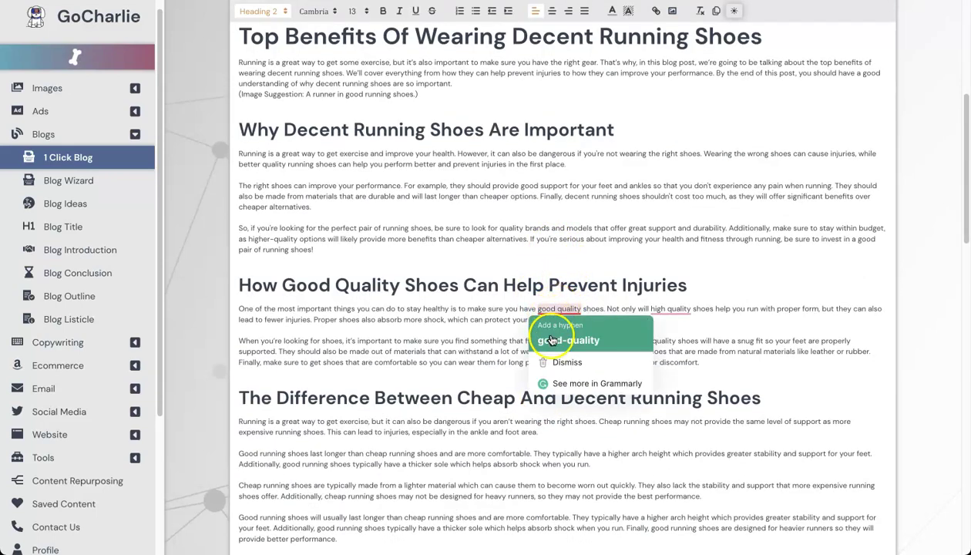
pyautogui.click(698, 259)
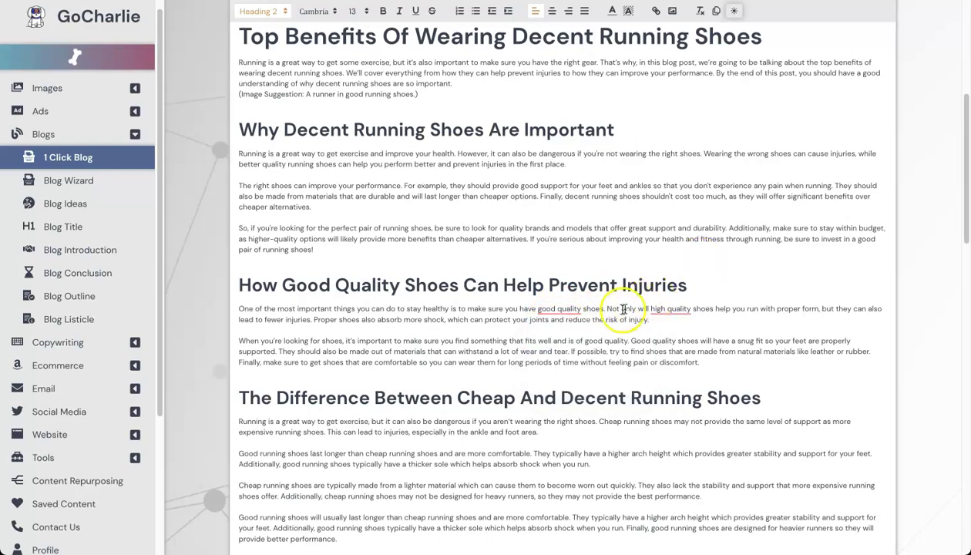
pyautogui.moveTo(559, 310)
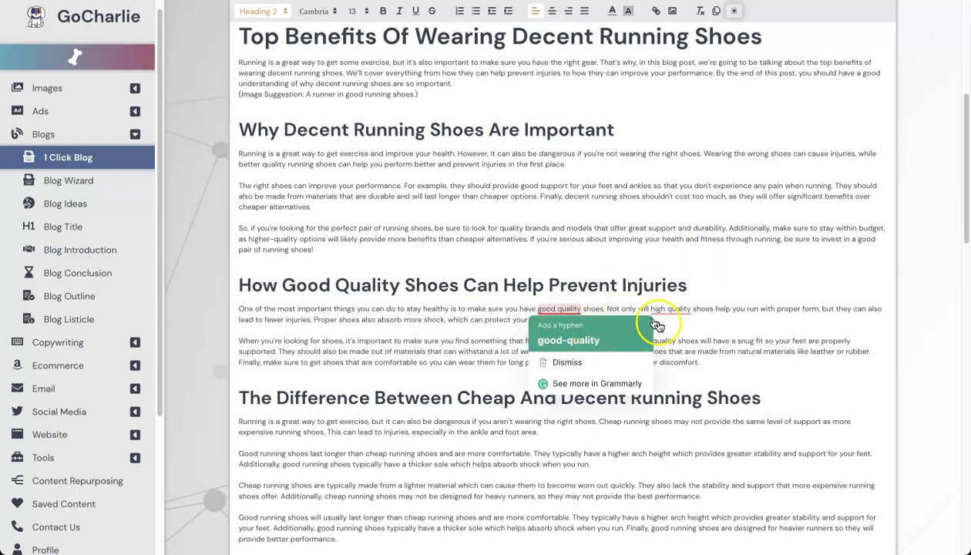
pyautogui.scroll(-3, 678, 354)
pyautogui.scroll(-3, 457, 276)
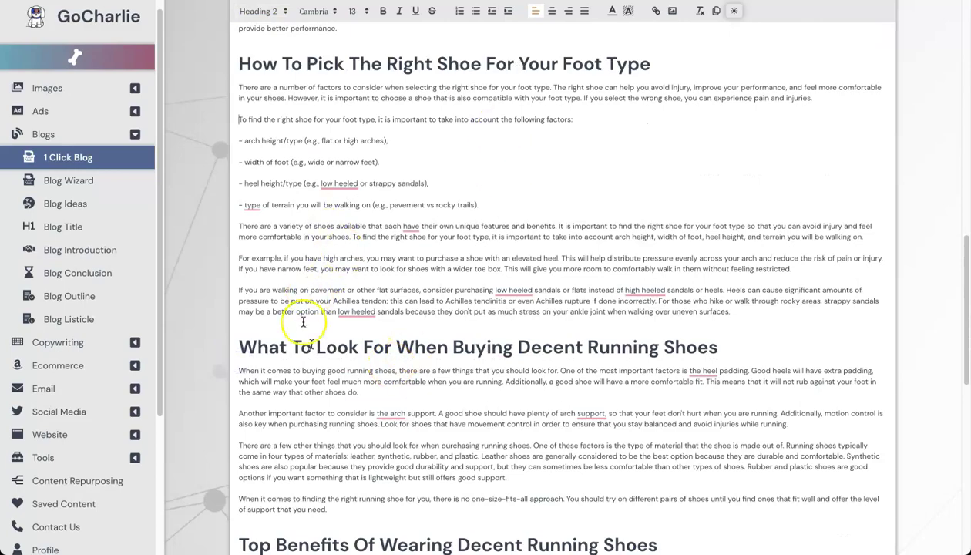
pyautogui.scroll(-5, 389, 350)
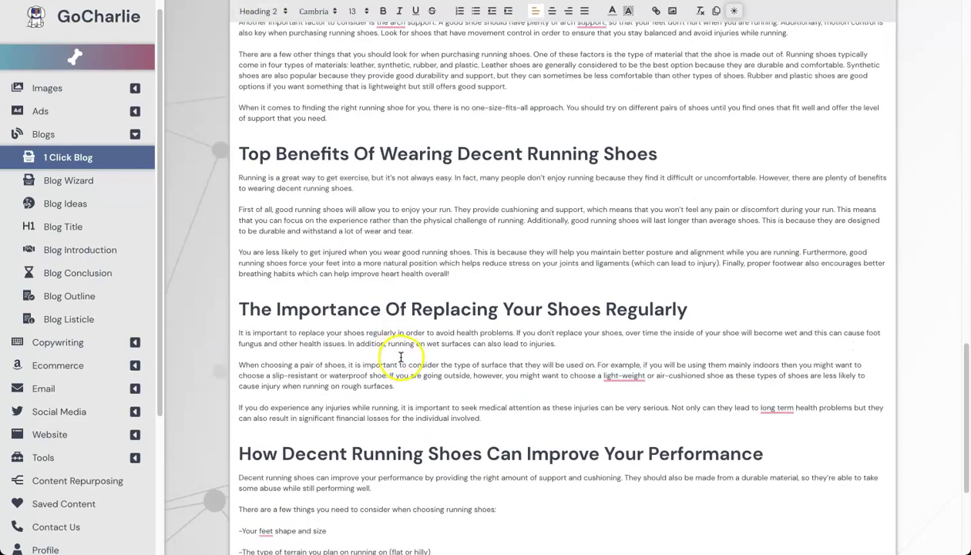
pyautogui.scroll(10, 396, 356)
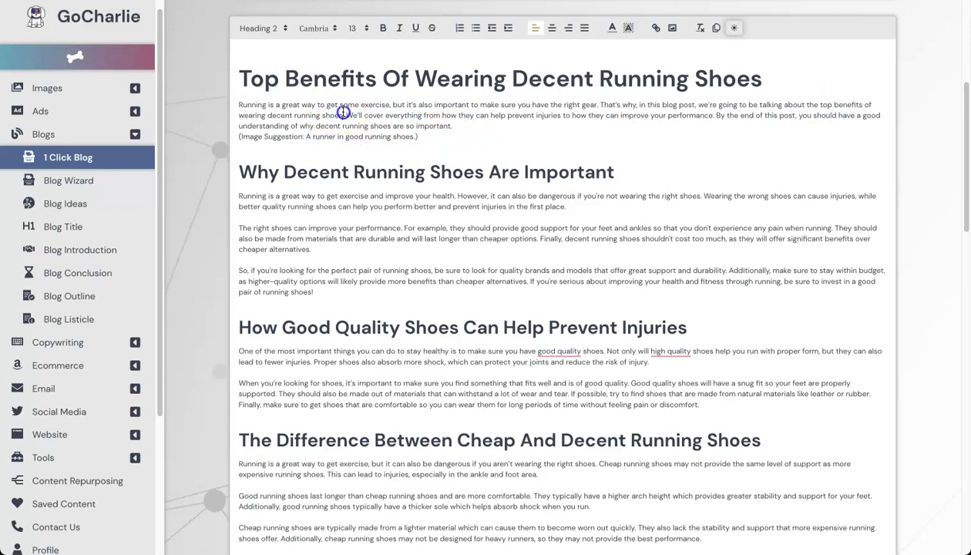
# Step: Examine the introduction's wording, highlighting "wearing decent running shoes" and the image suggestion line below it
pyautogui.moveTo(343, 113); pyautogui.dragTo(238, 115)
pyautogui.scroll(2, 325, 143)
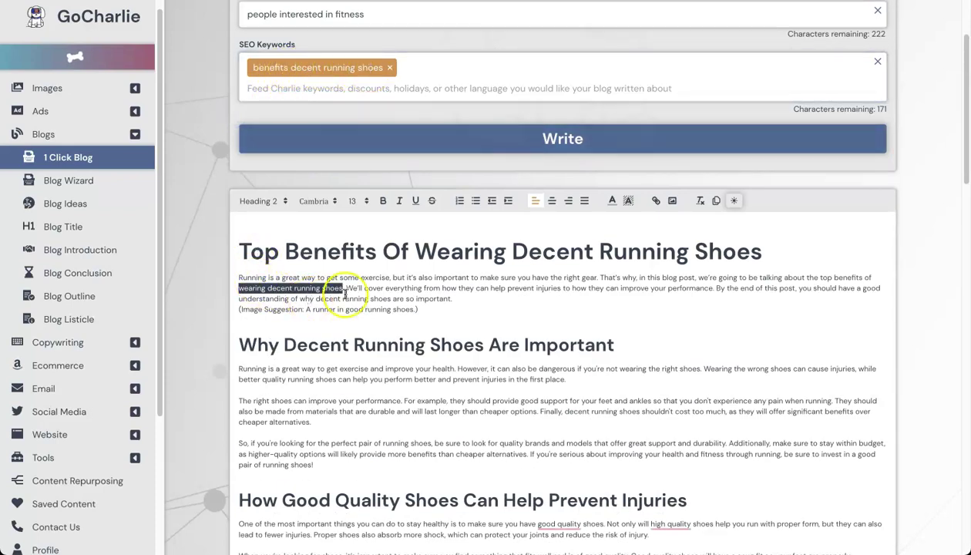
pyautogui.click(832, 283)
pyautogui.moveTo(820, 278); pyautogui.dragTo(348, 290)
pyautogui.click(405, 300)
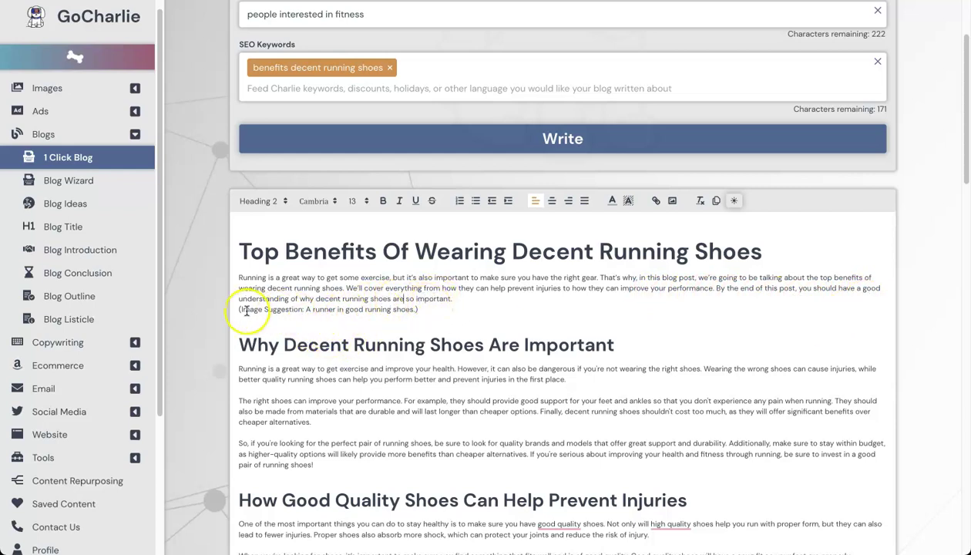
pyautogui.moveTo(240, 309)
pyautogui.mouseDown()
pyautogui.moveTo(422, 307)
pyautogui.moveTo(240, 309)
pyautogui.mouseUp()
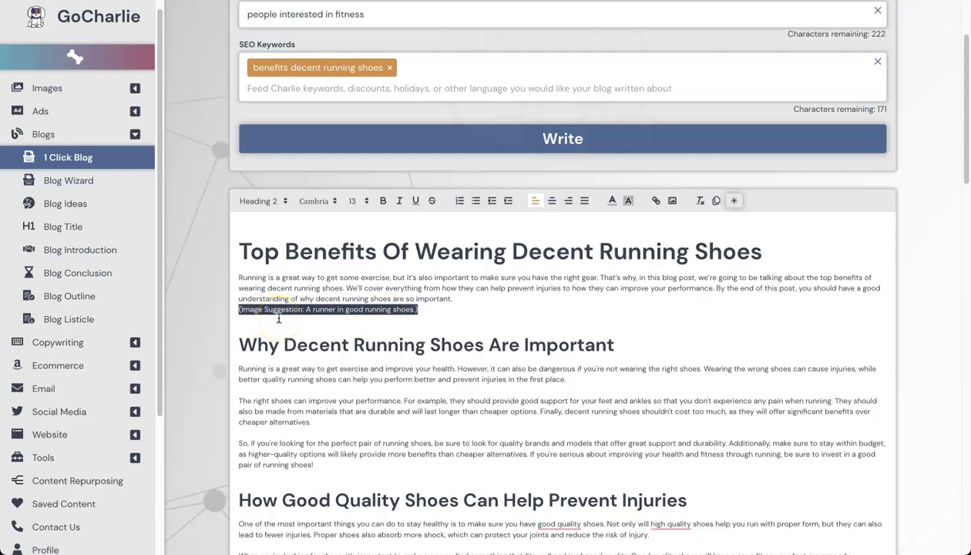
# Step: Go to the end of the blog post and highlight the concluding paragraph under To Summarize
pyautogui.scroll(-2, 276, 324)
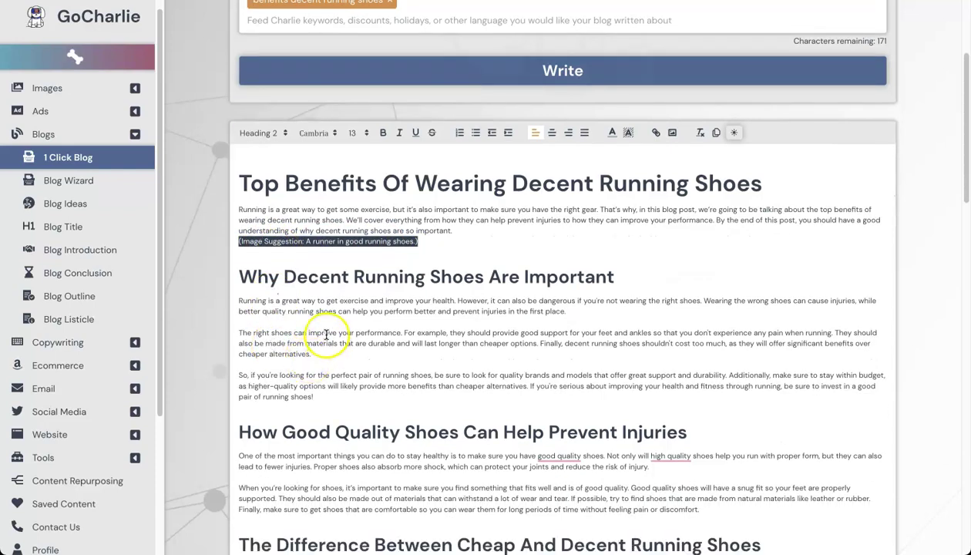
pyautogui.scroll(-15, 327, 334)
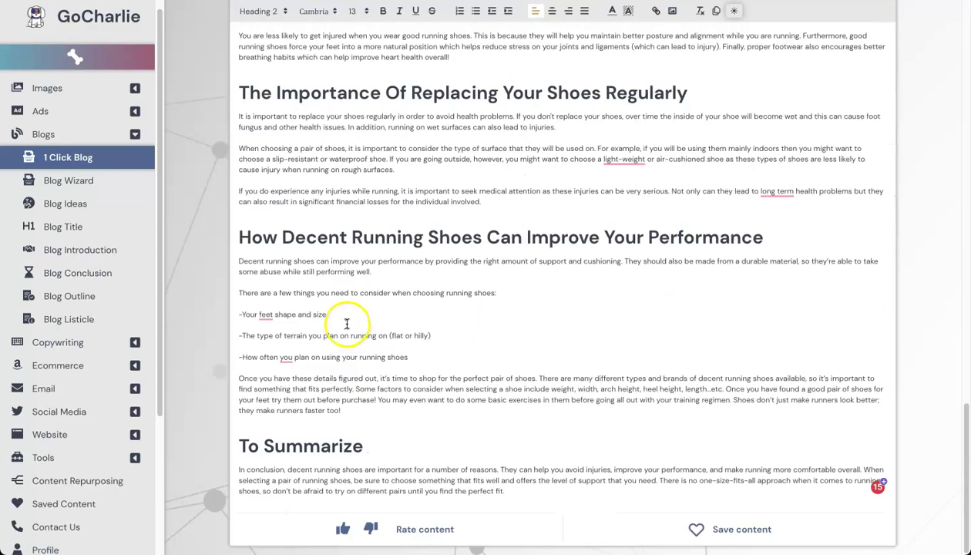
pyautogui.tripleClick(296, 476)
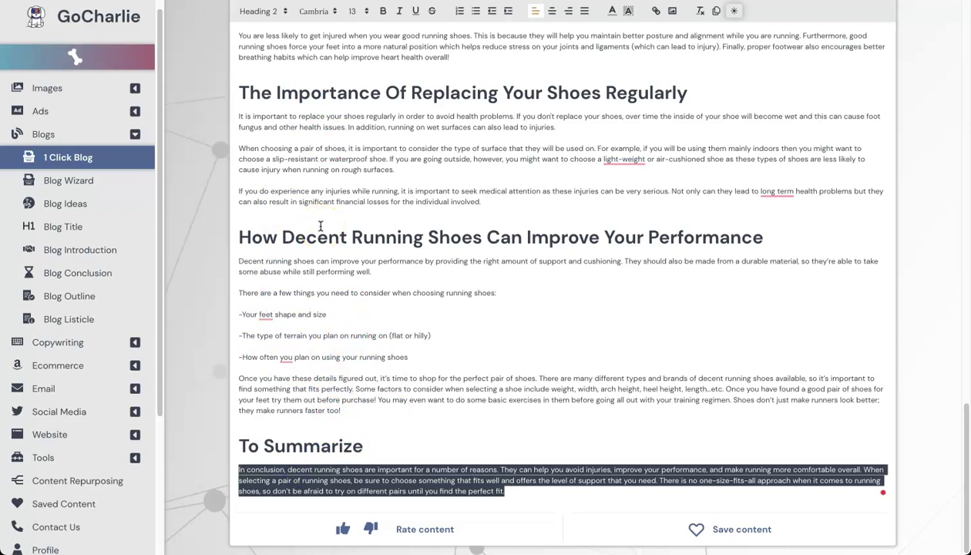
# Step: Reread the concluding paragraph under To Summarize, highlighting it, and look back over the blog post up to its title and input fields
pyautogui.click(288, 236)
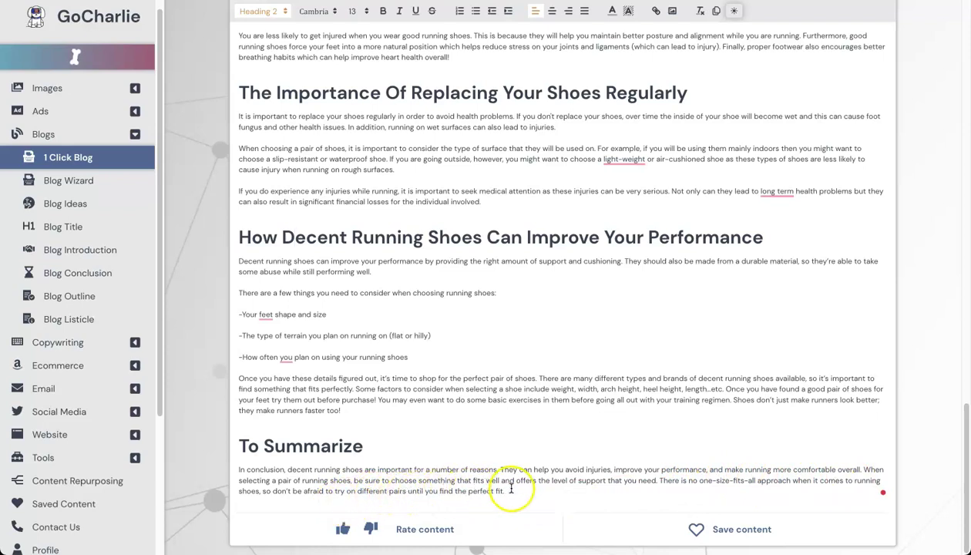
pyautogui.moveTo(504, 491); pyautogui.dragTo(248, 468)
pyautogui.click(248, 468)
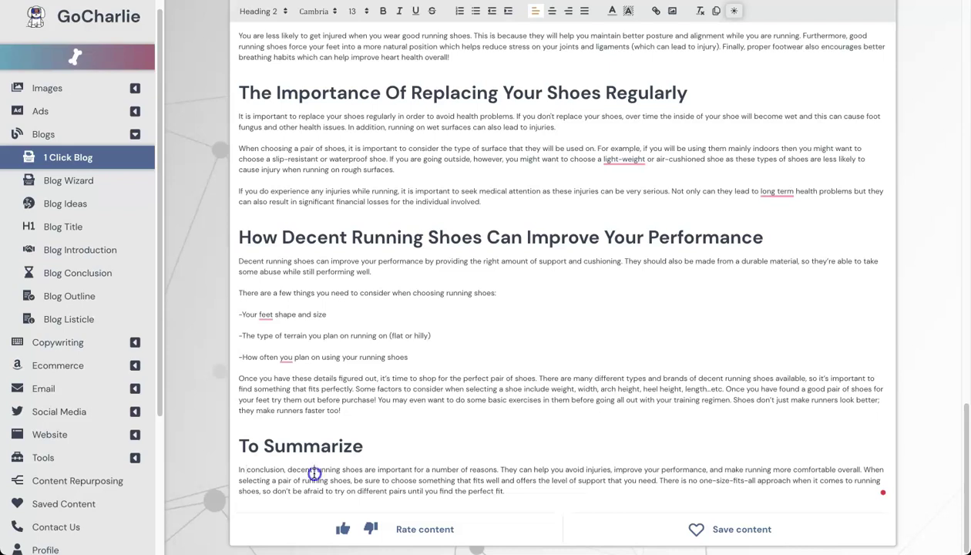
pyautogui.tripleClick(314, 473)
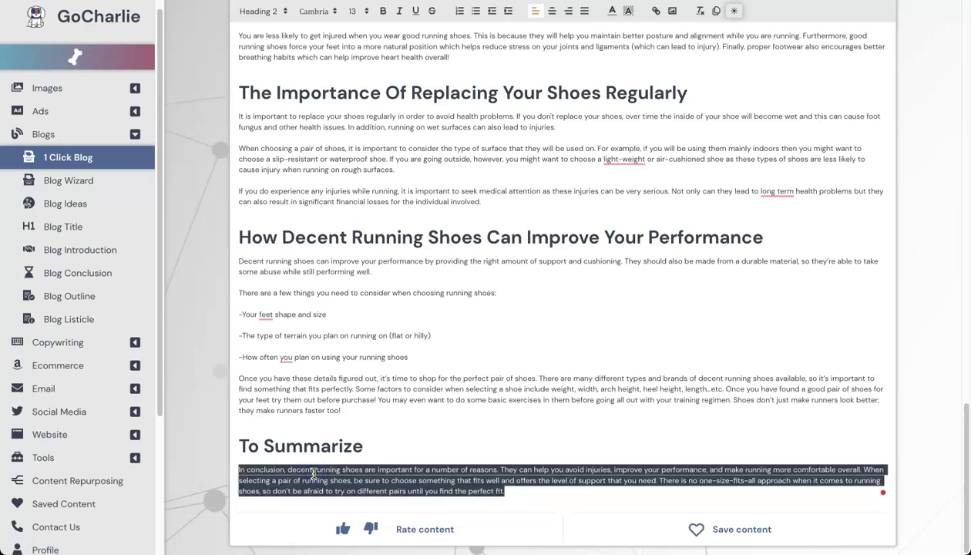
pyautogui.click(314, 473)
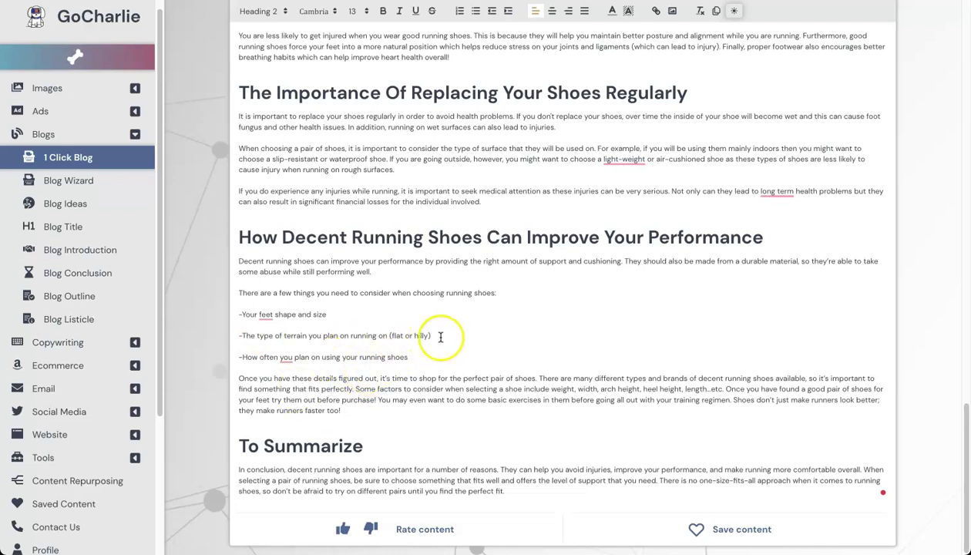
pyautogui.scroll(2, 441, 337)
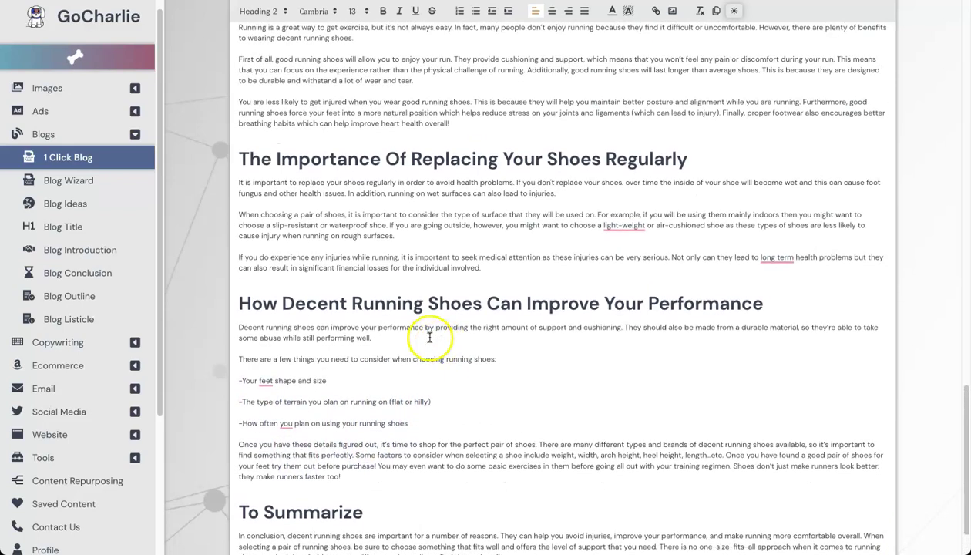
pyautogui.scroll(15, 429, 337)
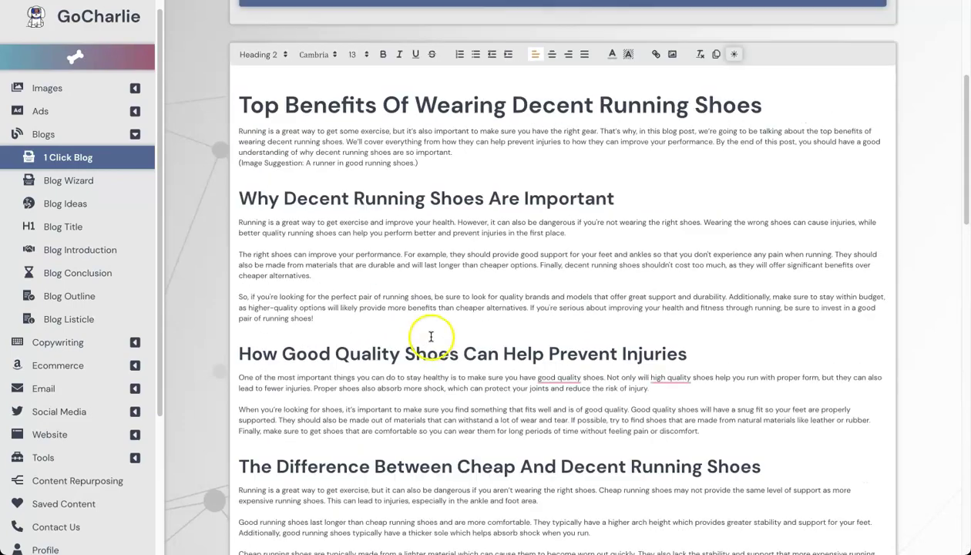
pyautogui.scroll(5, 430, 336)
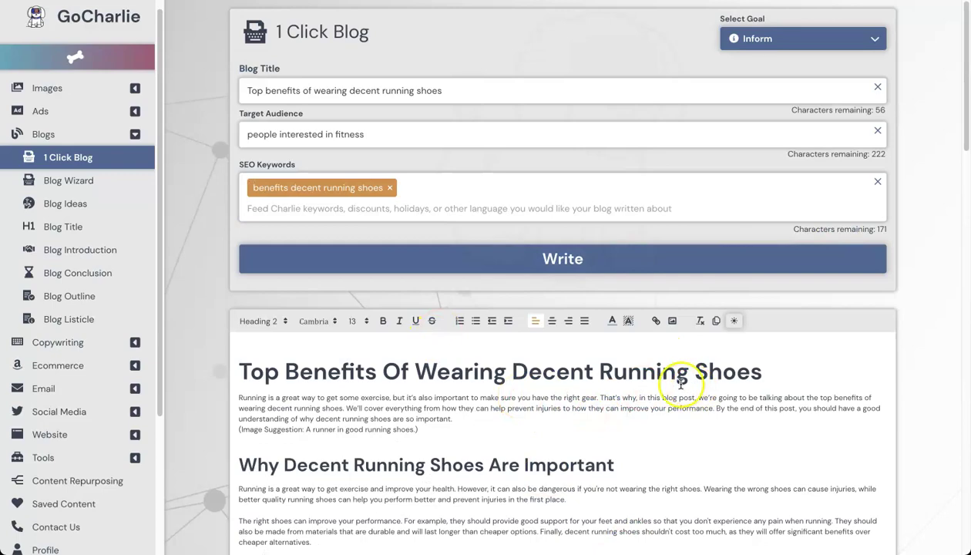
# Step: Save the generated blog post and give it a positive rating
pyautogui.scroll(-20, 680, 393)
pyautogui.click(713, 528)
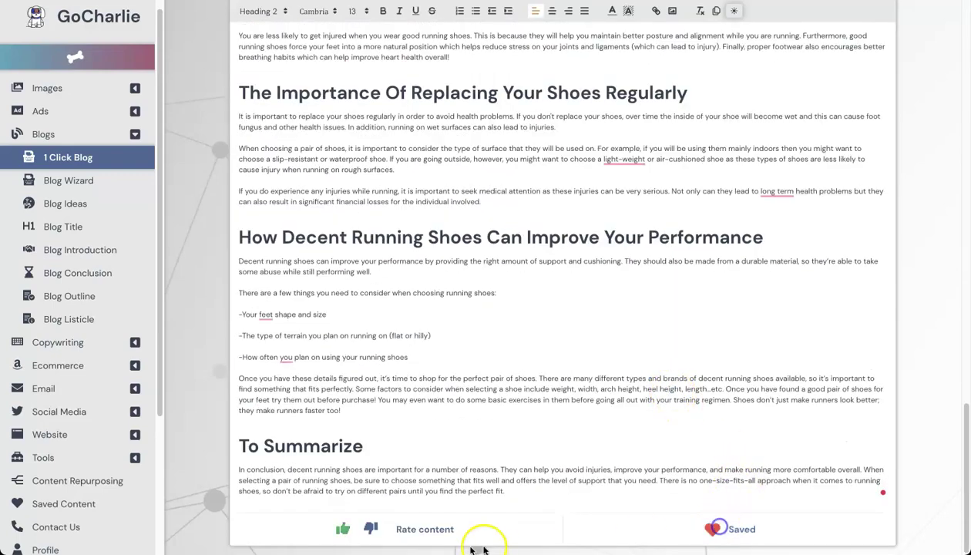
pyautogui.click(341, 530)
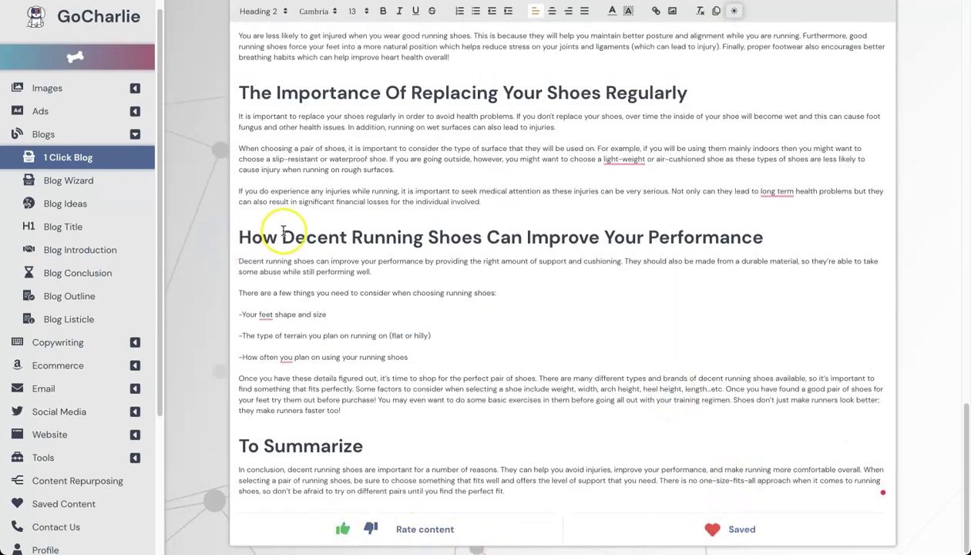
pyautogui.click(236, 263)
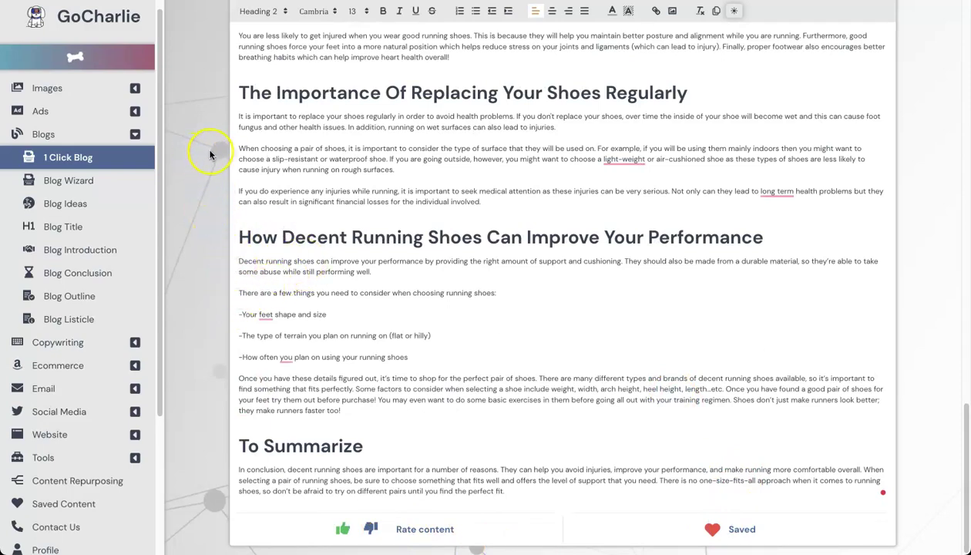
# Step: Open the Welcome Email template and set the brand name to "Rise with AI"
pyautogui.scroll(15, 411, 143)
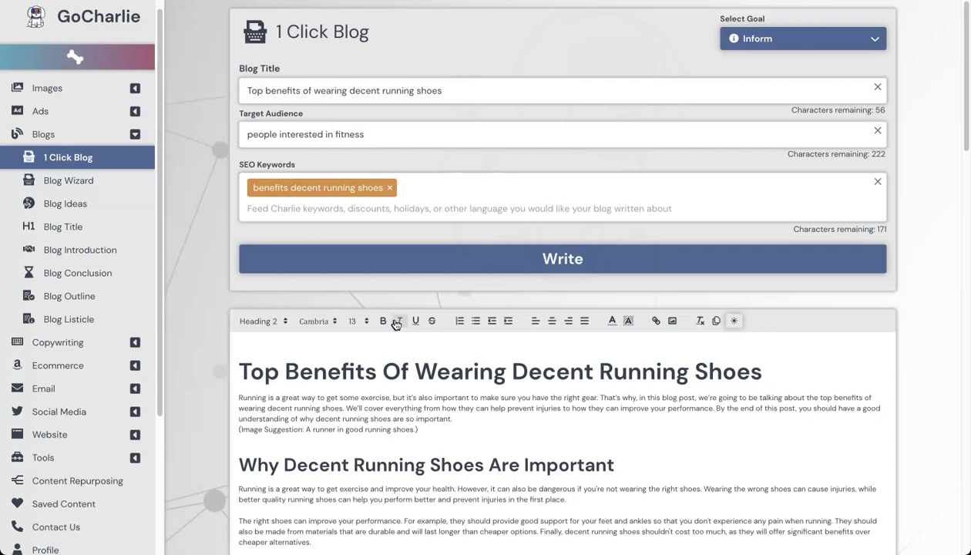
pyautogui.click(134, 134)
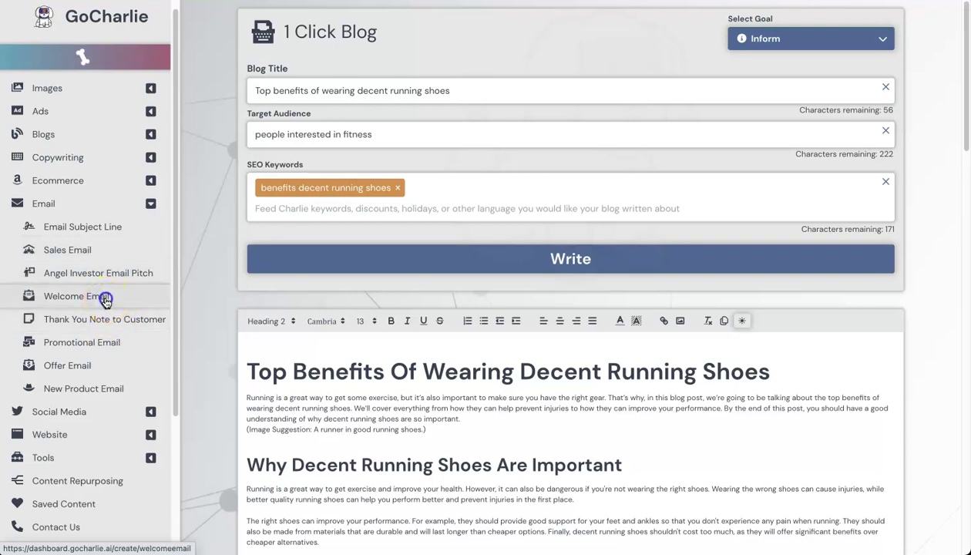
pyautogui.click(105, 301)
pyautogui.click(351, 81)
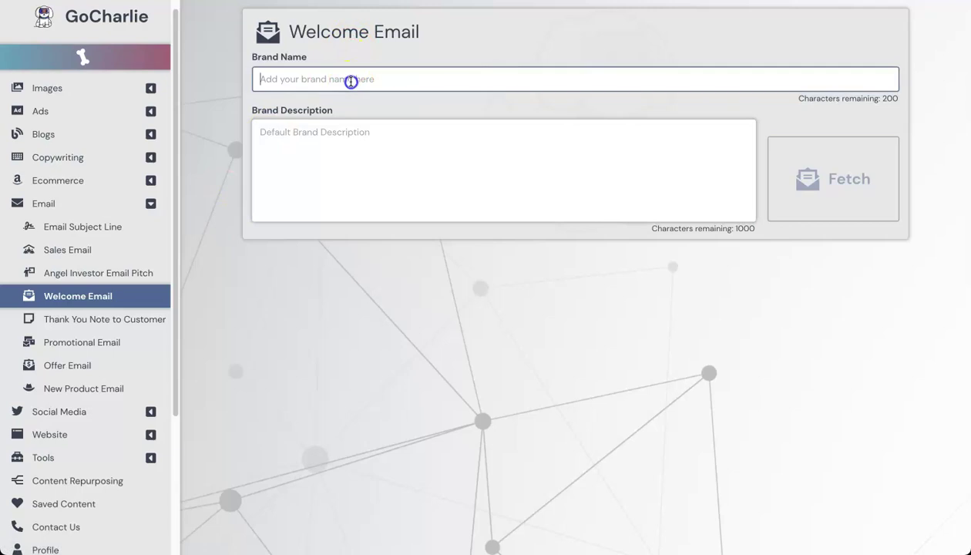
pyautogui.write('Rise with AI')
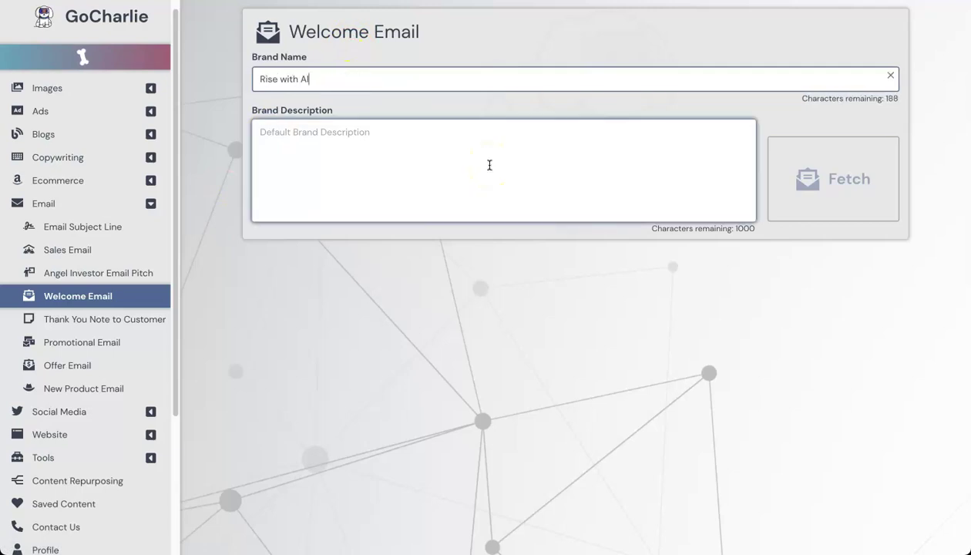
# Step: Enter the brand description "Rise with AI is a informative platform showcasing different AI software available for help grow businesses, faster."
pyautogui.click(489, 165)
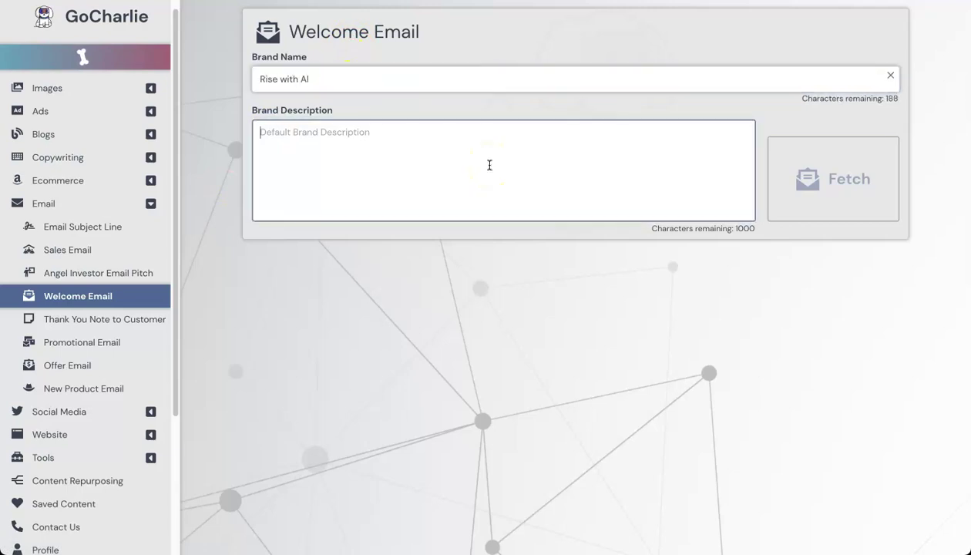
pyautogui.write('Rise with AI is a c')
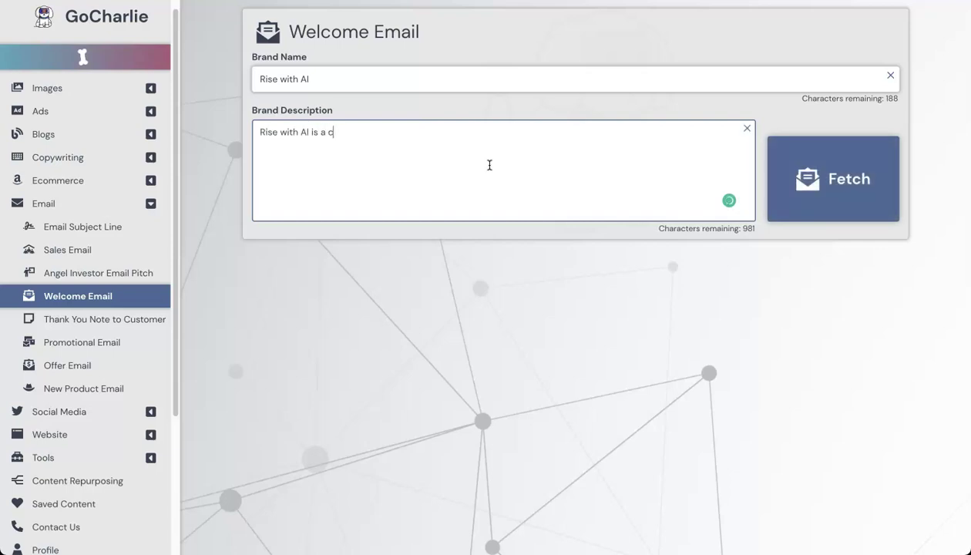
pyautogui.write('onte')
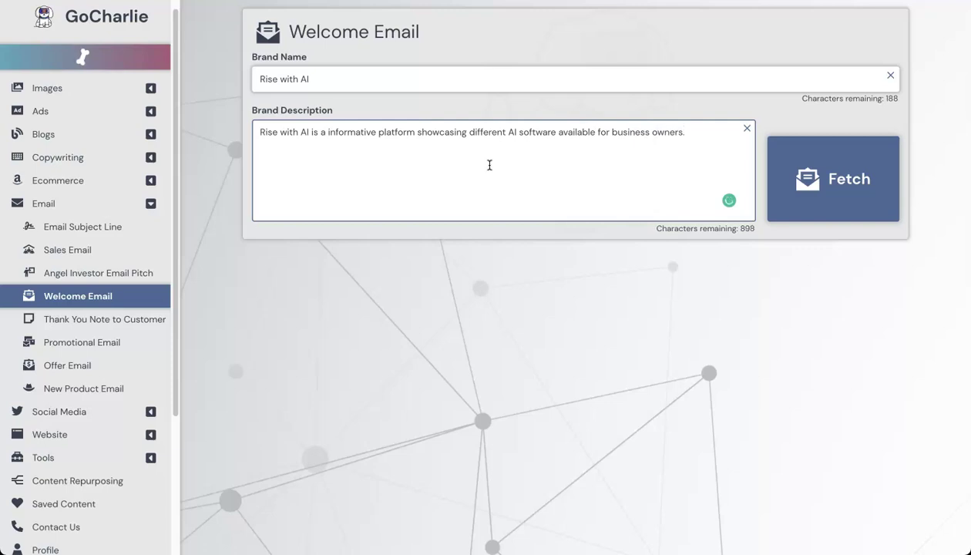
pyautogui.moveTo(613, 131); pyautogui.dragTo(718, 131)
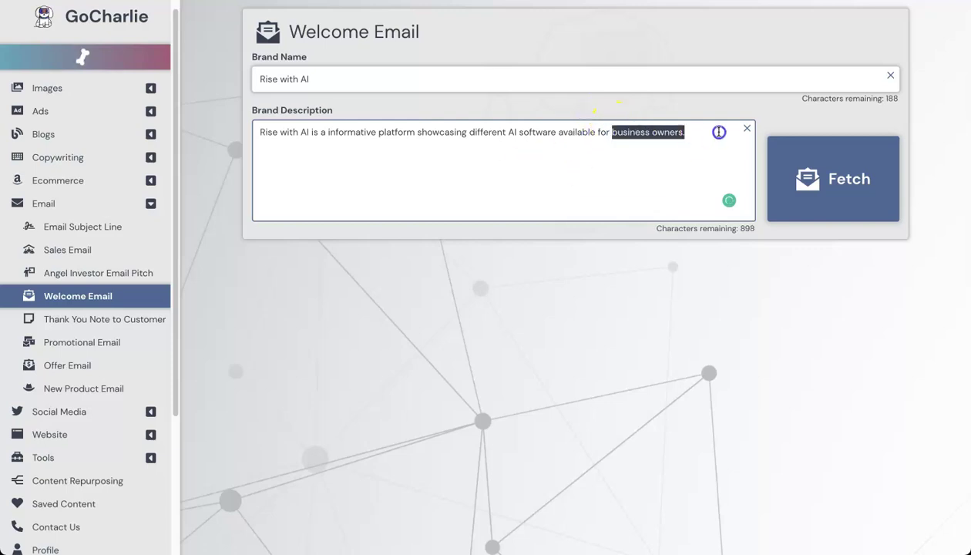
pyautogui.write('help grow busines')
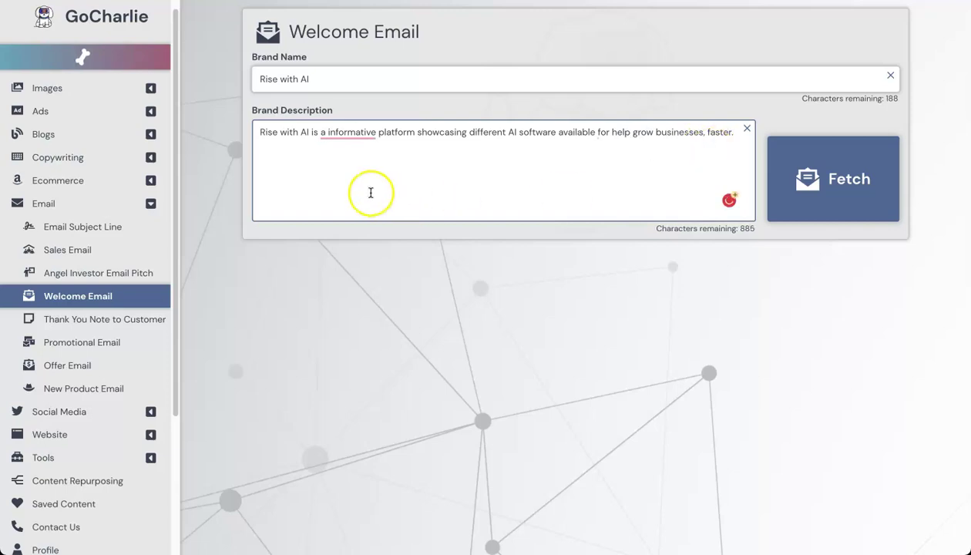
# Step: Accept Grammarly's corrections to "an informative" and "to" in the brand description, and generate the welcome emails
pyautogui.moveTo(347, 128)
pyautogui.click(352, 162)
pyautogui.moveTo(607, 133)
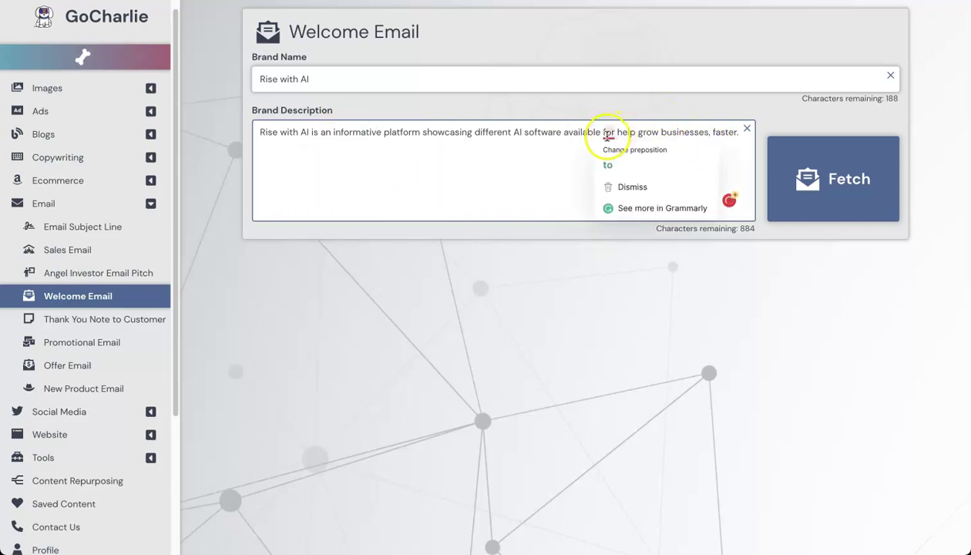
pyautogui.click(610, 153)
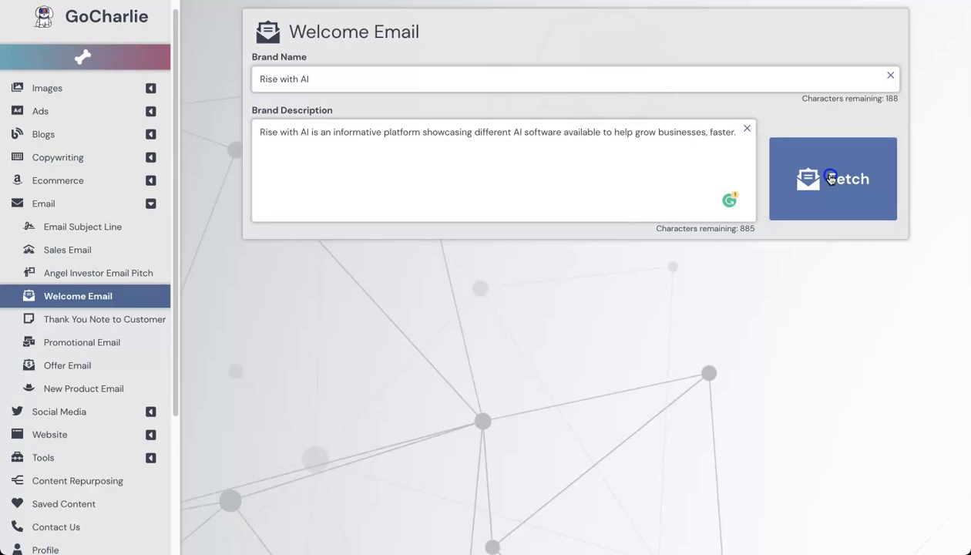
pyautogui.click(770, 173)
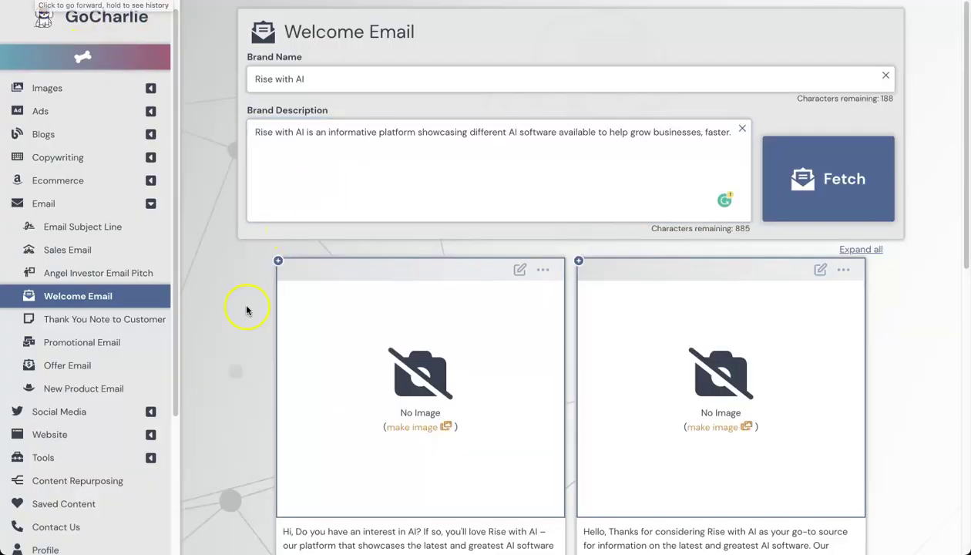
# Step: Review the generated welcome emails and create an image for each of the first two variants
pyautogui.scroll(-1, 246, 308)
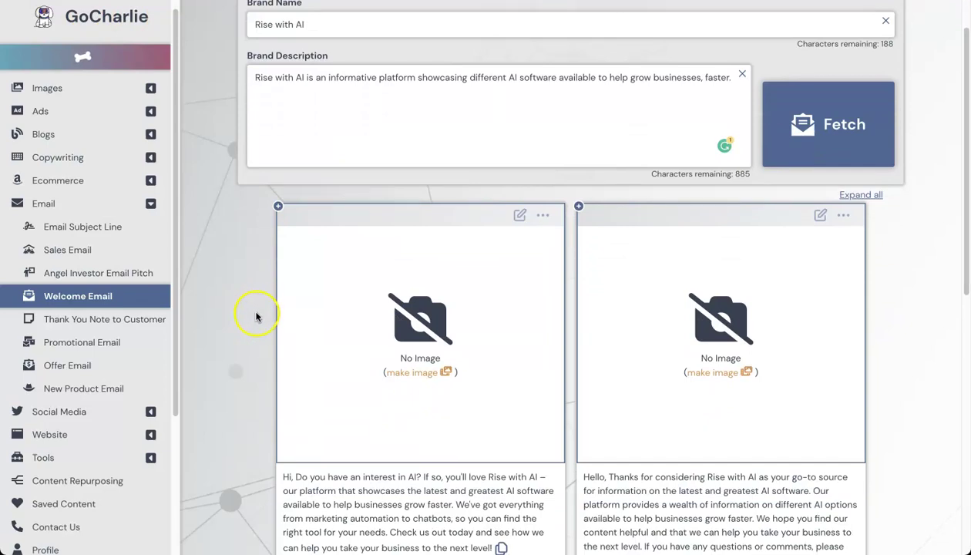
pyautogui.scroll(-3, 257, 316)
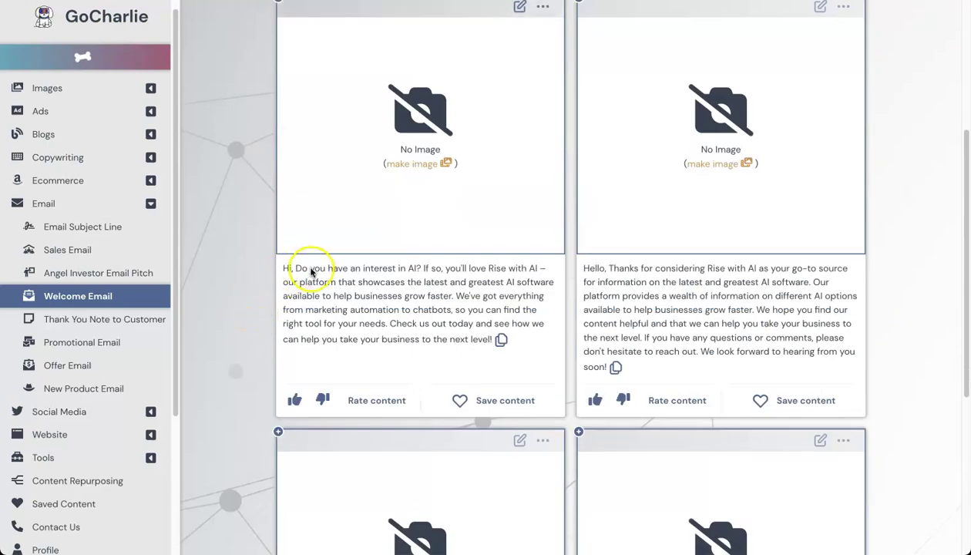
pyautogui.scroll(2, 308, 270)
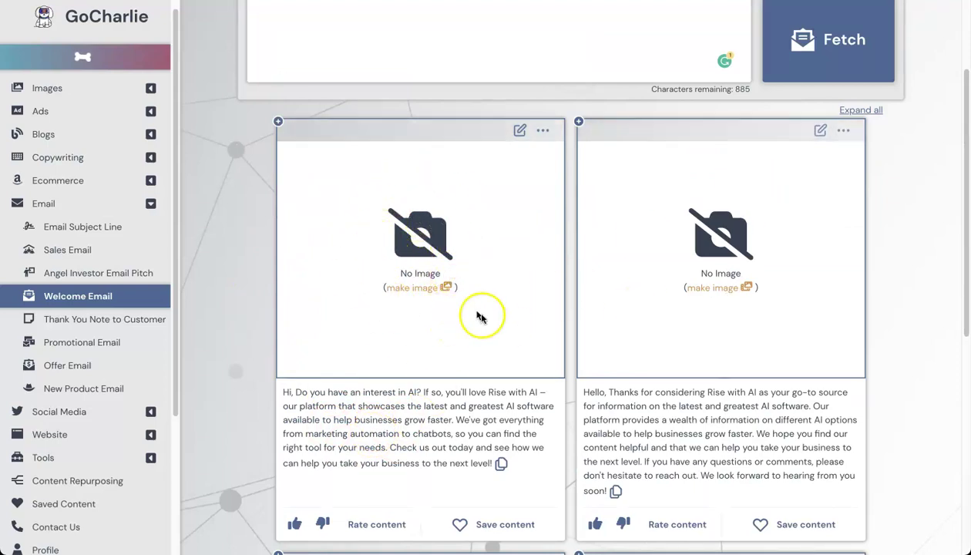
pyautogui.click(411, 289)
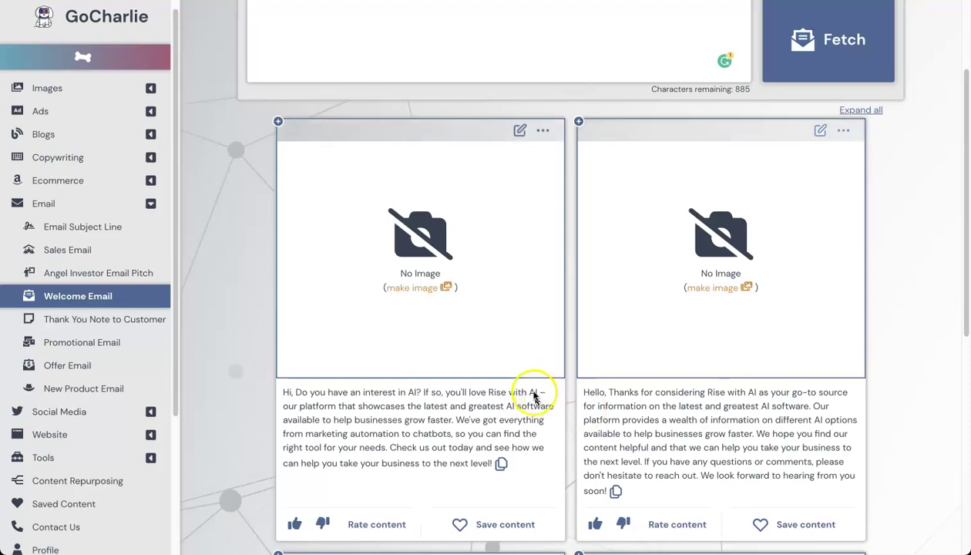
pyautogui.click(446, 314)
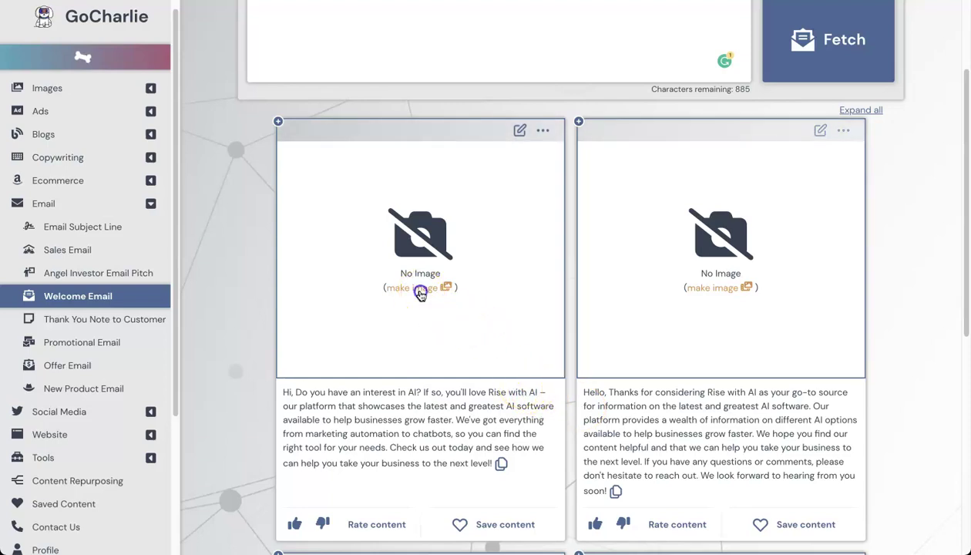
pyautogui.click(420, 290)
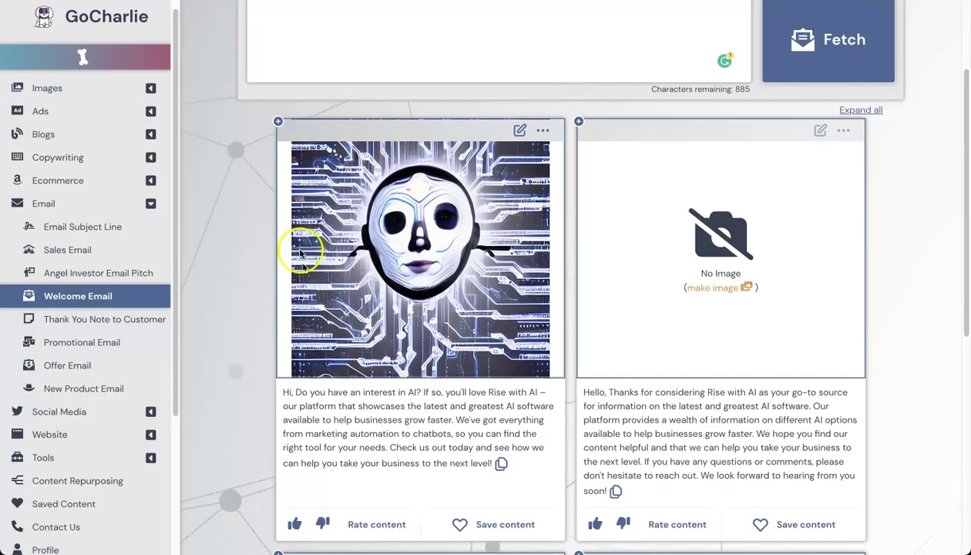
pyautogui.click(718, 285)
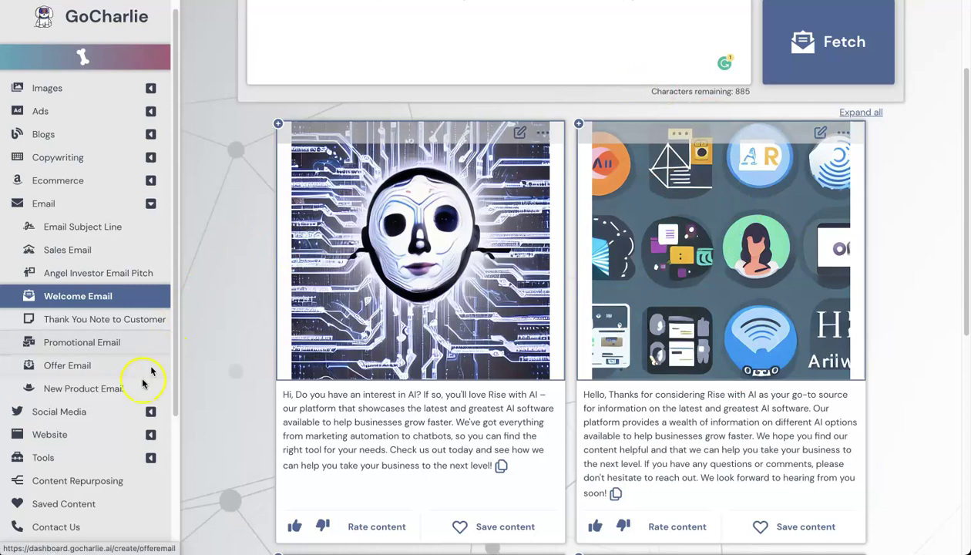
pyautogui.click(93, 484)
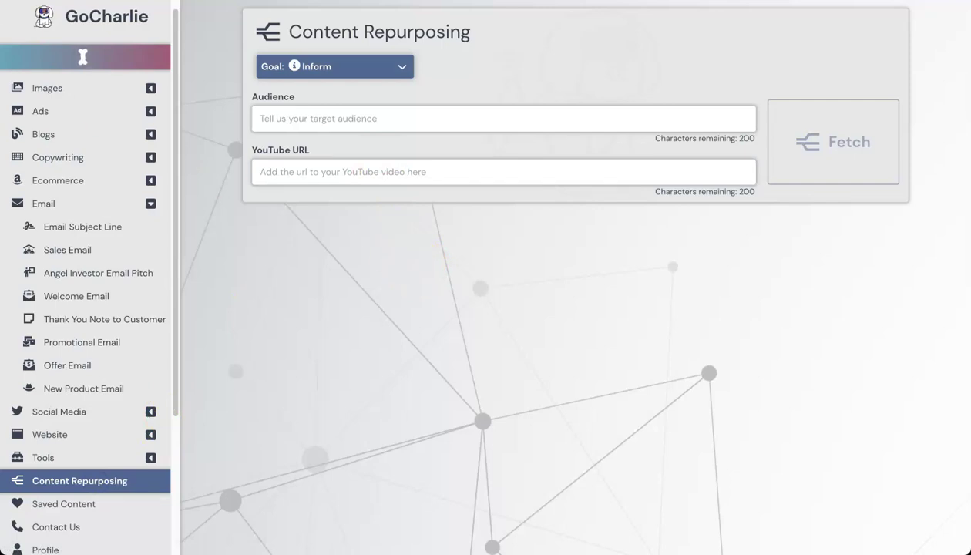
pyautogui.click(339, 177)
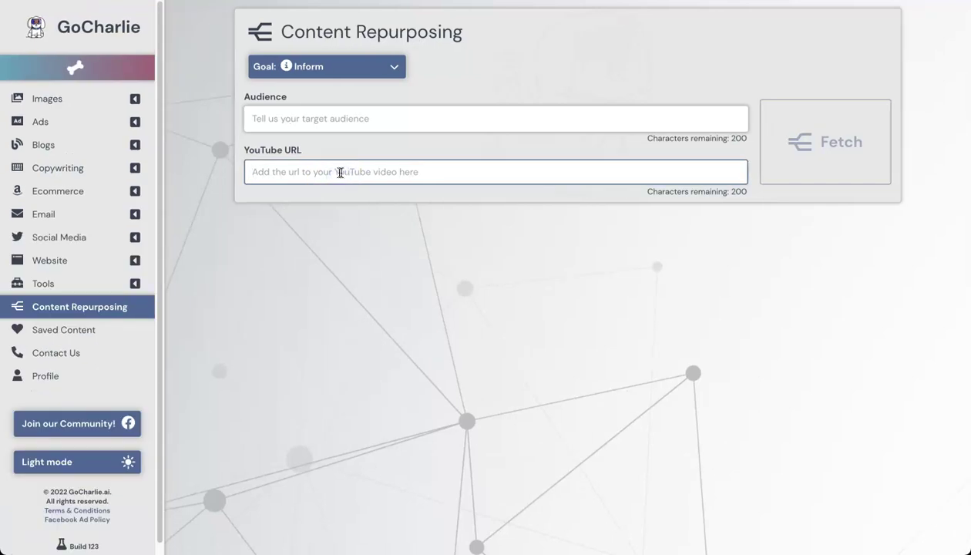
pyautogui.write('https://www.youtube.com/watch?v=rniUcRBUaVQ&t=6s')
pyautogui.moveTo(467, 171); pyautogui.dragTo(494, 169)
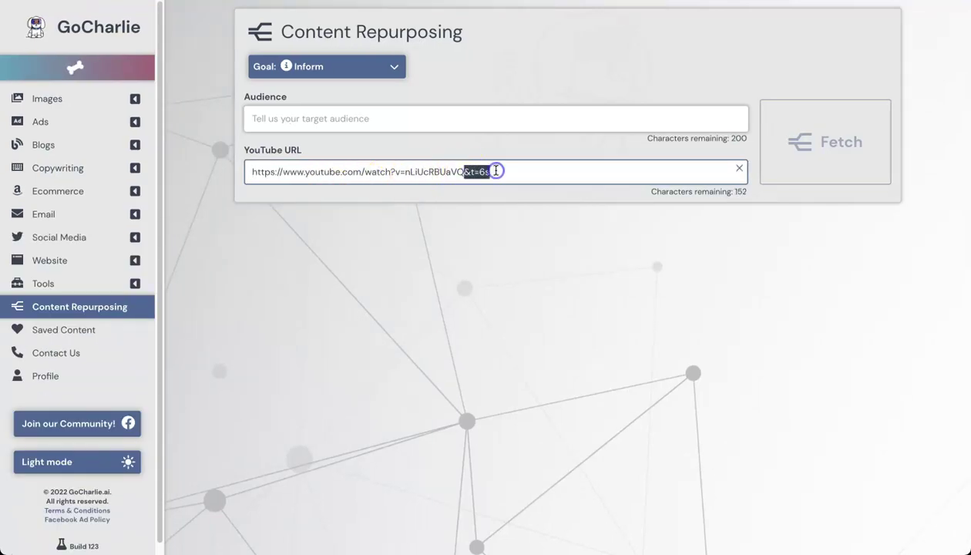
pyautogui.press('BackSpace')
# Step: Set the audience to "digital marketers trying to build an email list" and select the entire YouTube URL
pyautogui.click(406, 118)
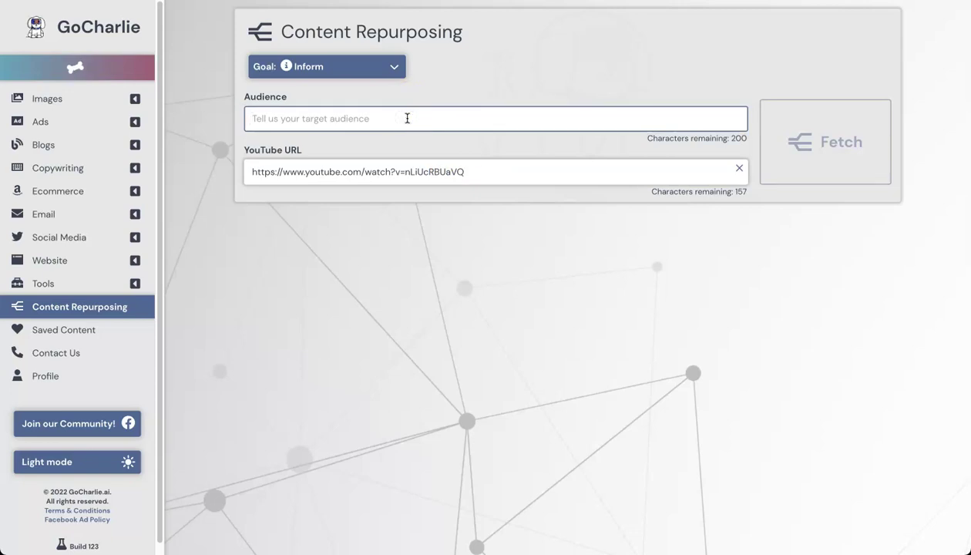
pyautogui.write('d')
pyautogui.press('BackSpace')
pyautogui.write('digital marketers trying to build an email list')
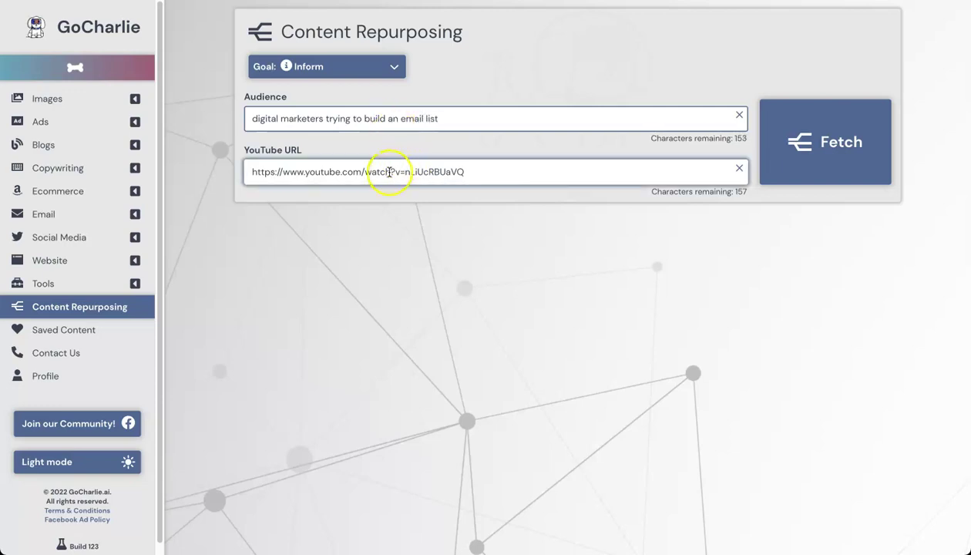
pyautogui.tripleClick(388, 173)
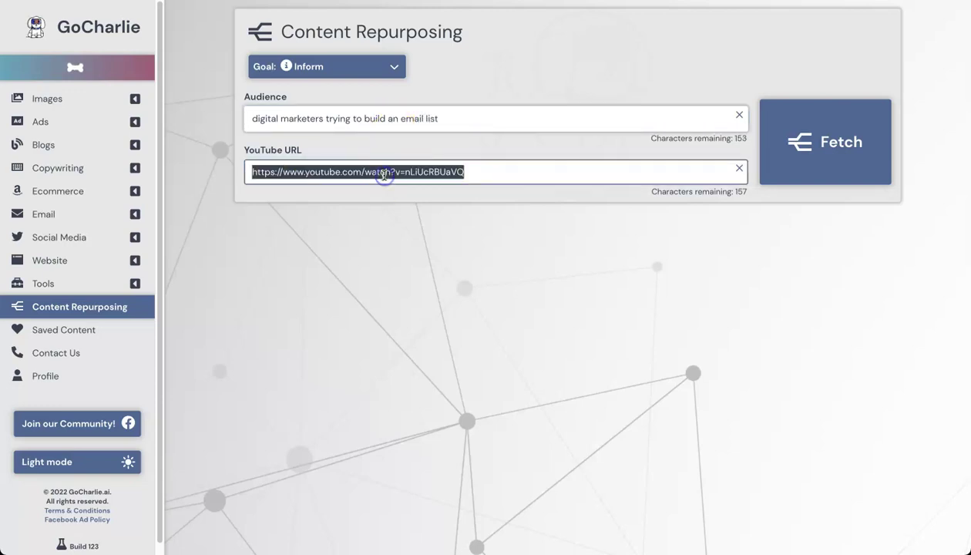
# Step: Try to fetch repurposed content from the entered YouTube video with the Inform goal, and read the response
pyautogui.click(507, 191)
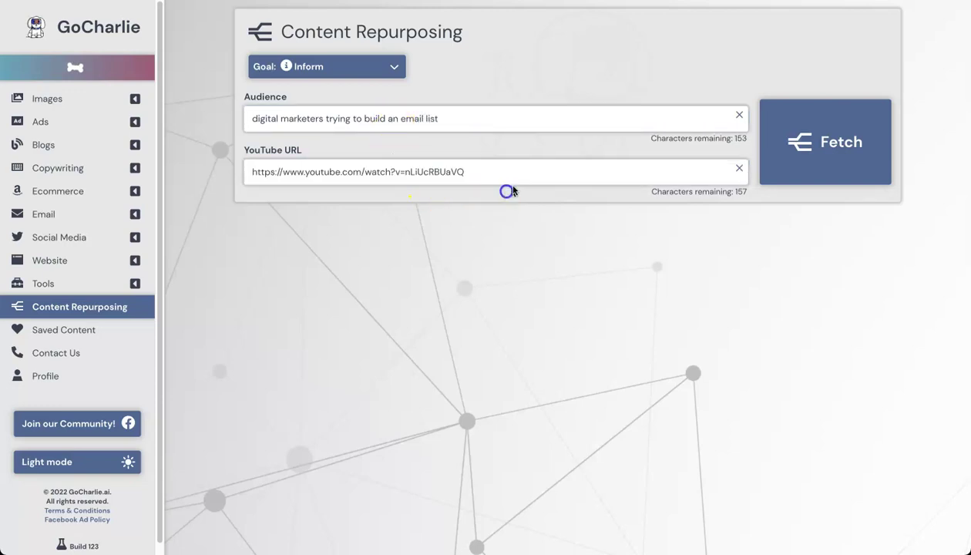
pyautogui.click(841, 137)
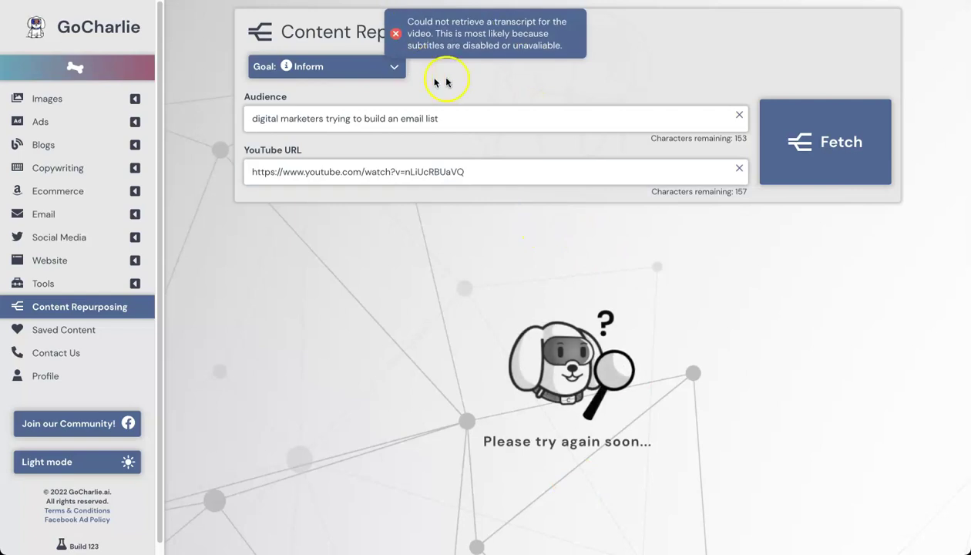
pyautogui.click(412, 18)
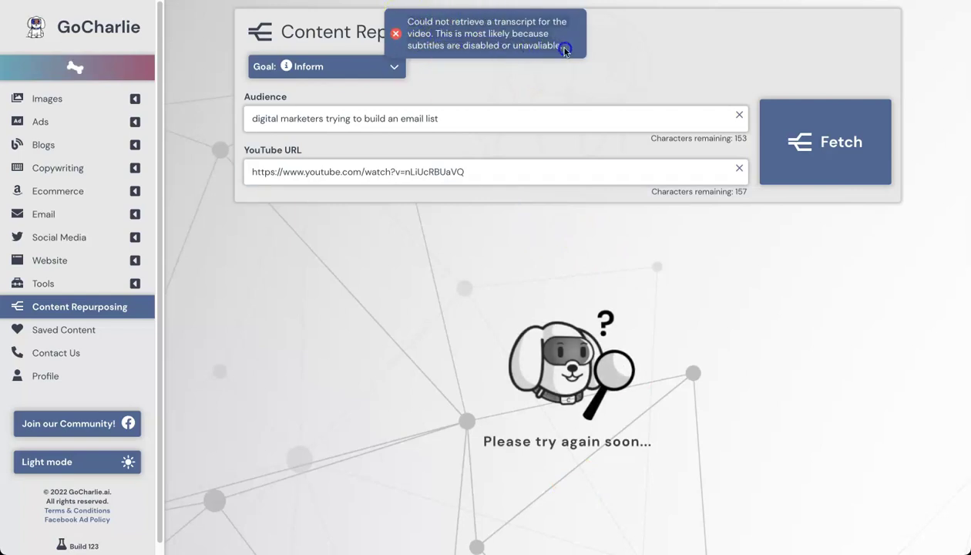
pyautogui.click(602, 88)
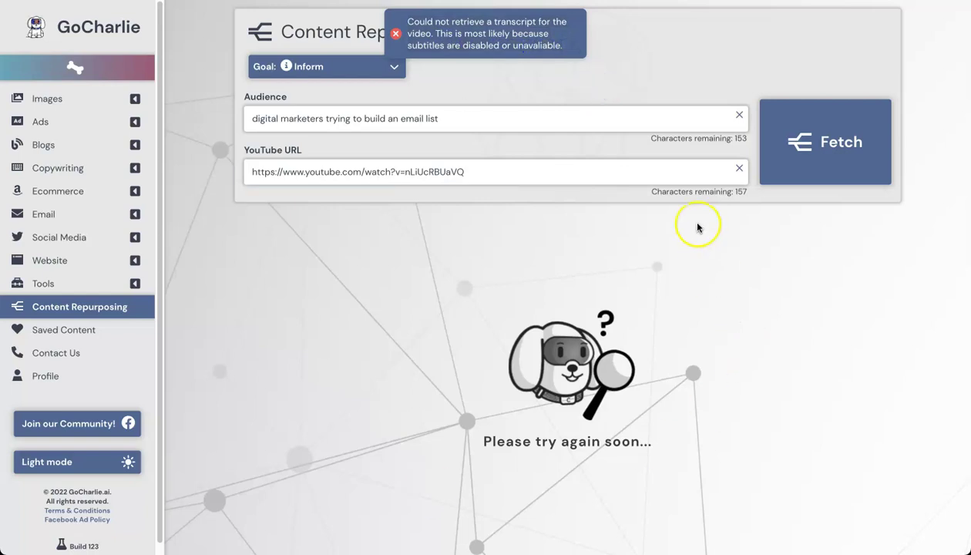
pyautogui.click(608, 282)
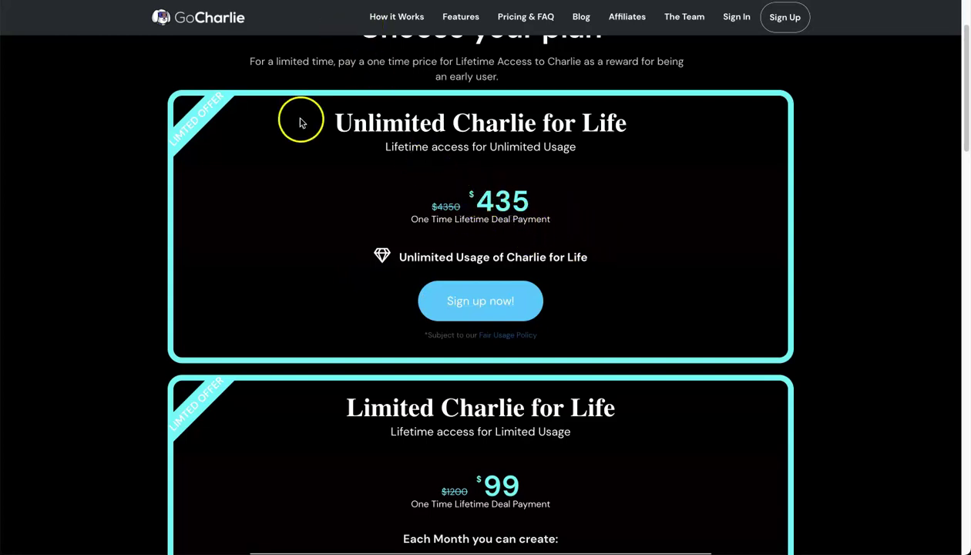
# Step: Look over the lifetime plan offers on the GoCharlie website and go back to the start of its home page
pyautogui.scroll(2, 304, 122)
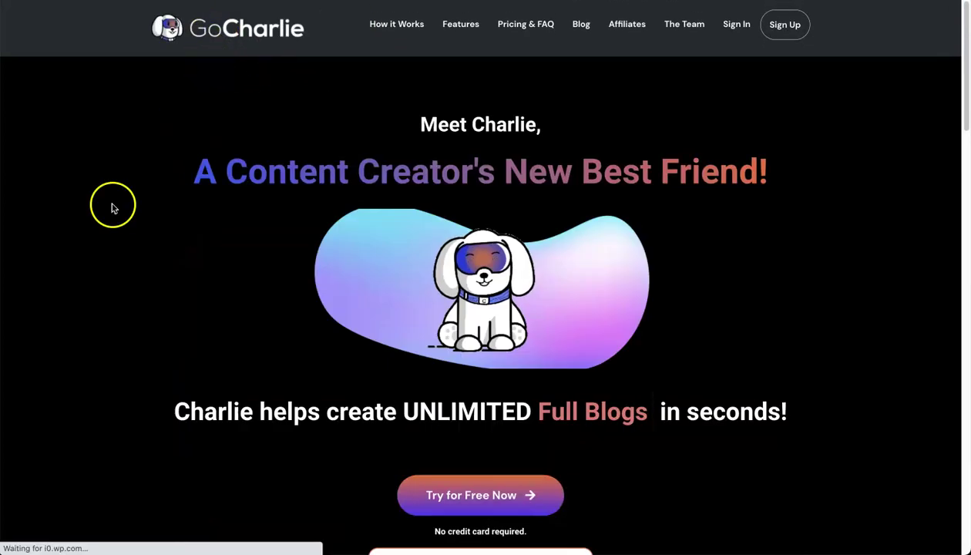